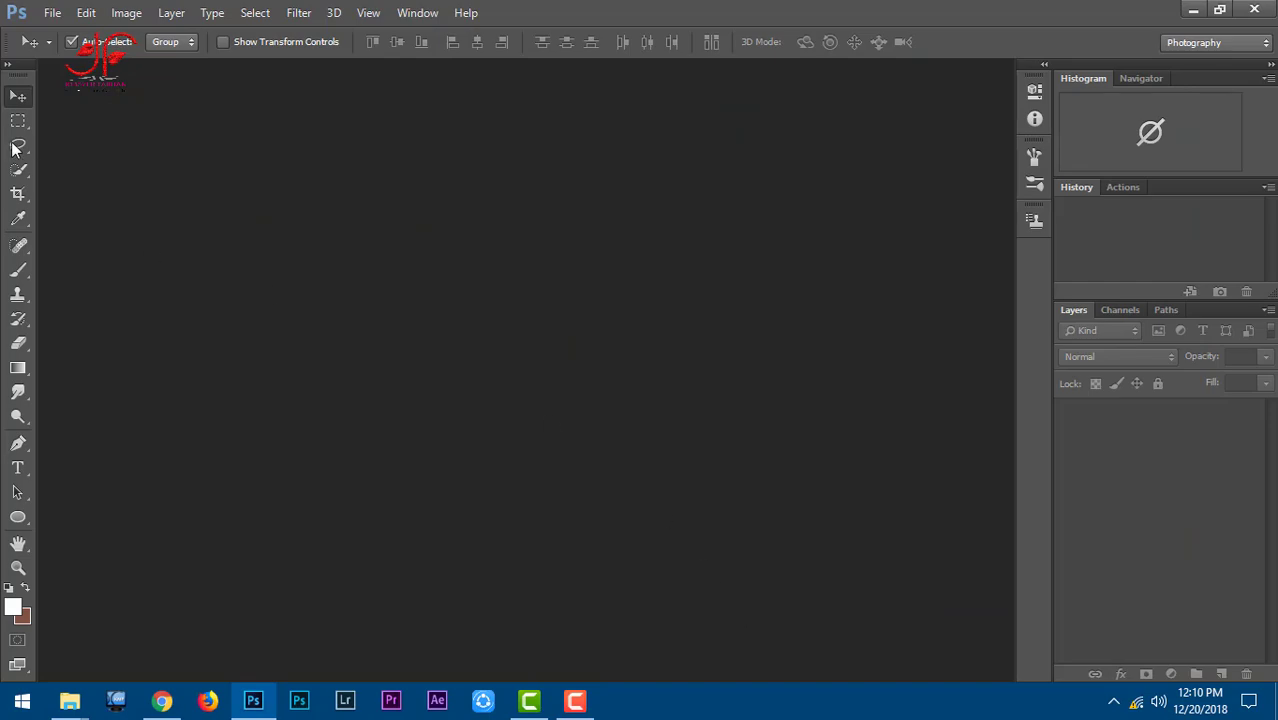
Open IMG_8843.jpg from the Desktop.
{"action": "left_click", "coordinate": [50, 12]}
{"action": "left_click", "coordinate": [70, 51]}
{"action": "left_click", "coordinate": [580, 420]}
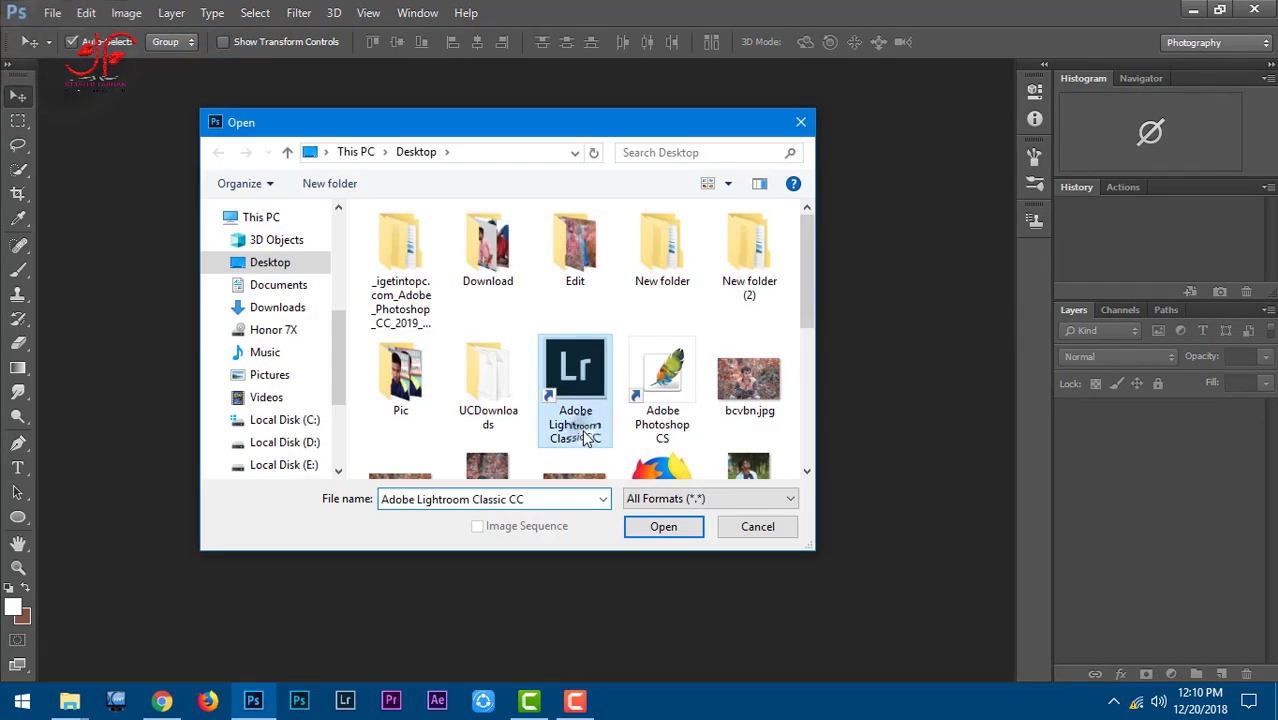
{"action": "scroll", "coordinate": [590, 448], "scroll_direction": "down", "scroll_amount": 2}
{"action": "scroll", "coordinate": [590, 448], "scroll_direction": "down", "scroll_amount": 1}
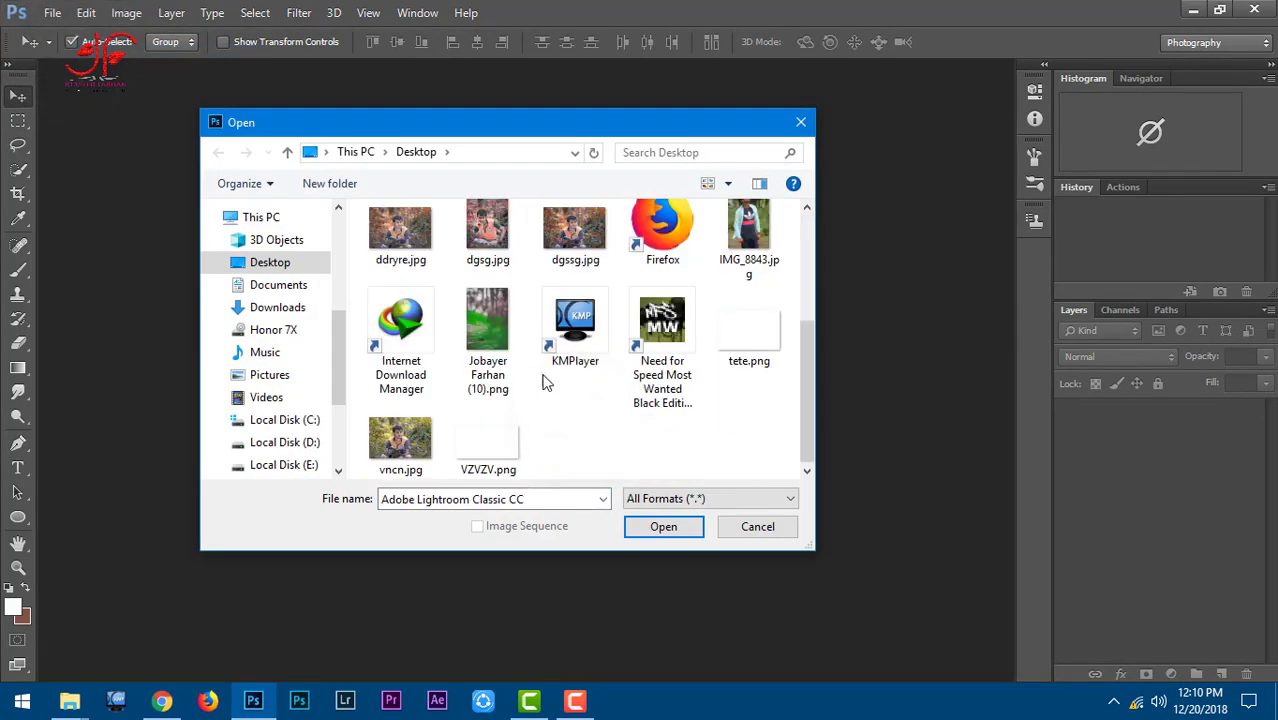
{"action": "double_click", "coordinate": [723, 252]}
Convert the locked Background layer into an editable Layer 0.
{"action": "left_click_drag", "start_coordinate": [188, 69], "coordinate": [405, 71]}
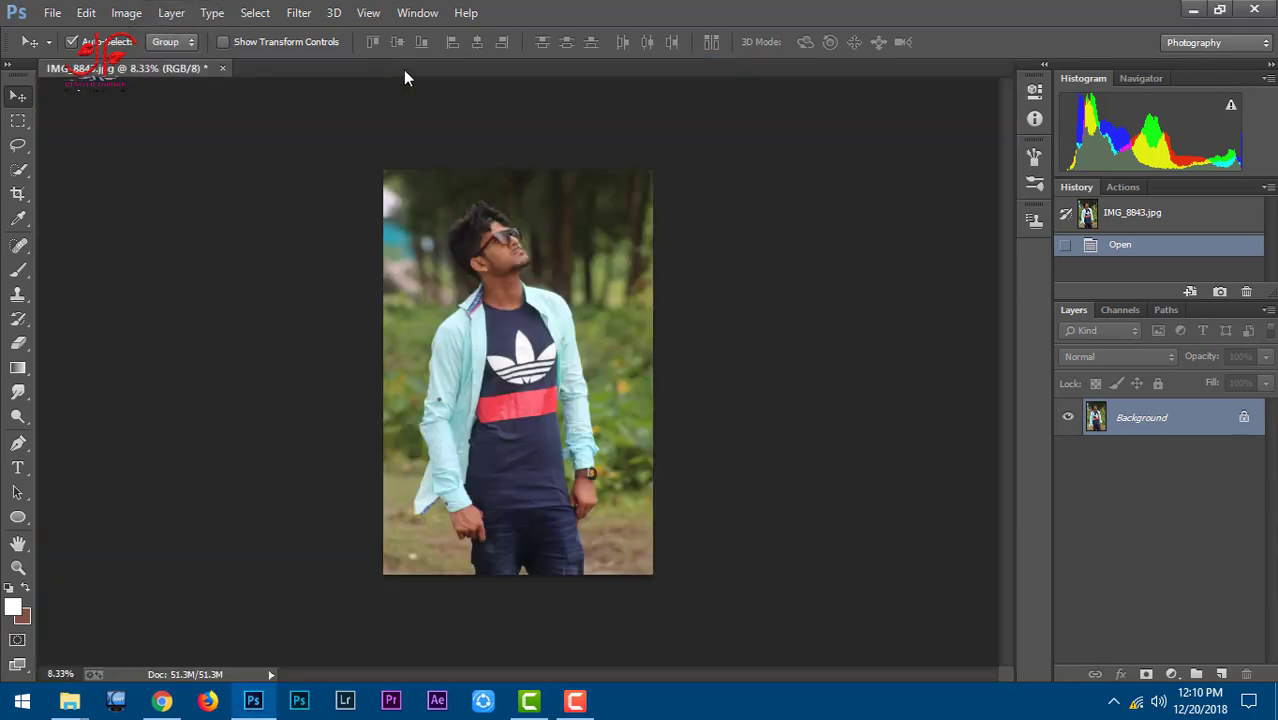
{"action": "double_click", "coordinate": [1168, 420]}
{"action": "left_click", "coordinate": [800, 217]}
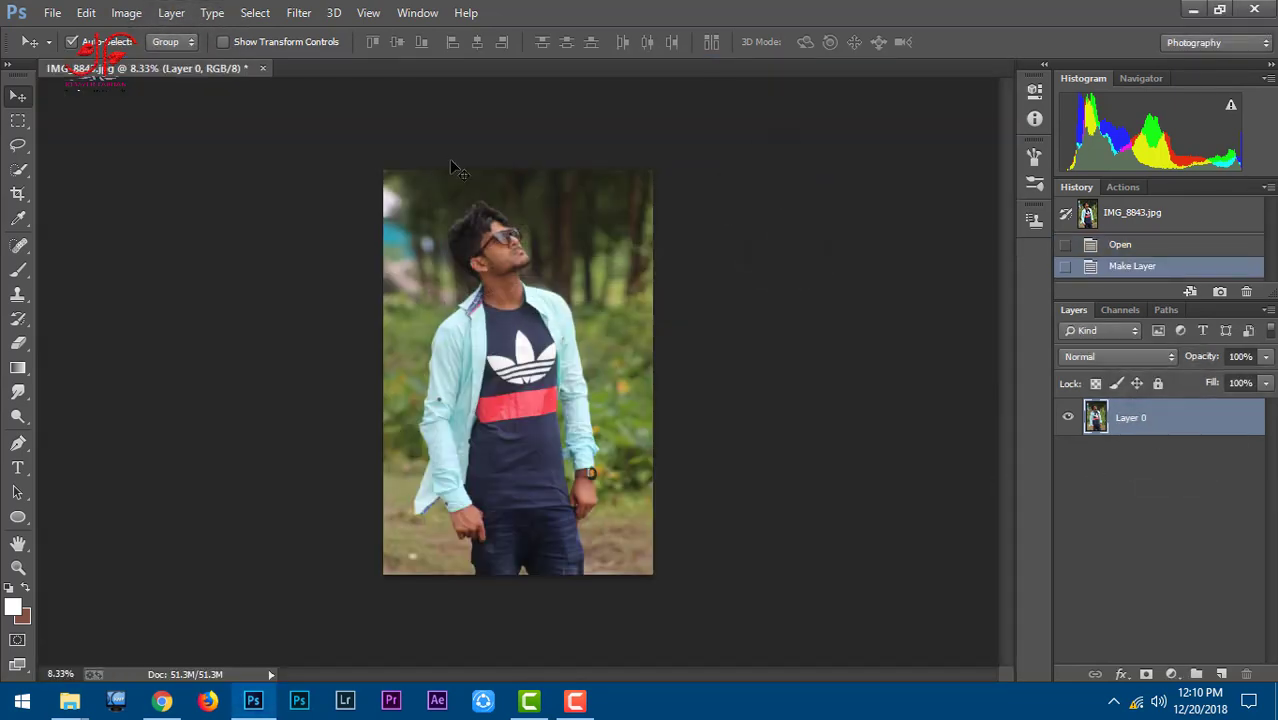
Apply Shadows/Highlights with the shadows amount lowered to 24%.
{"action": "left_click", "coordinate": [125, 13]}
{"action": "mouse_move", "coordinate": [154, 61]}
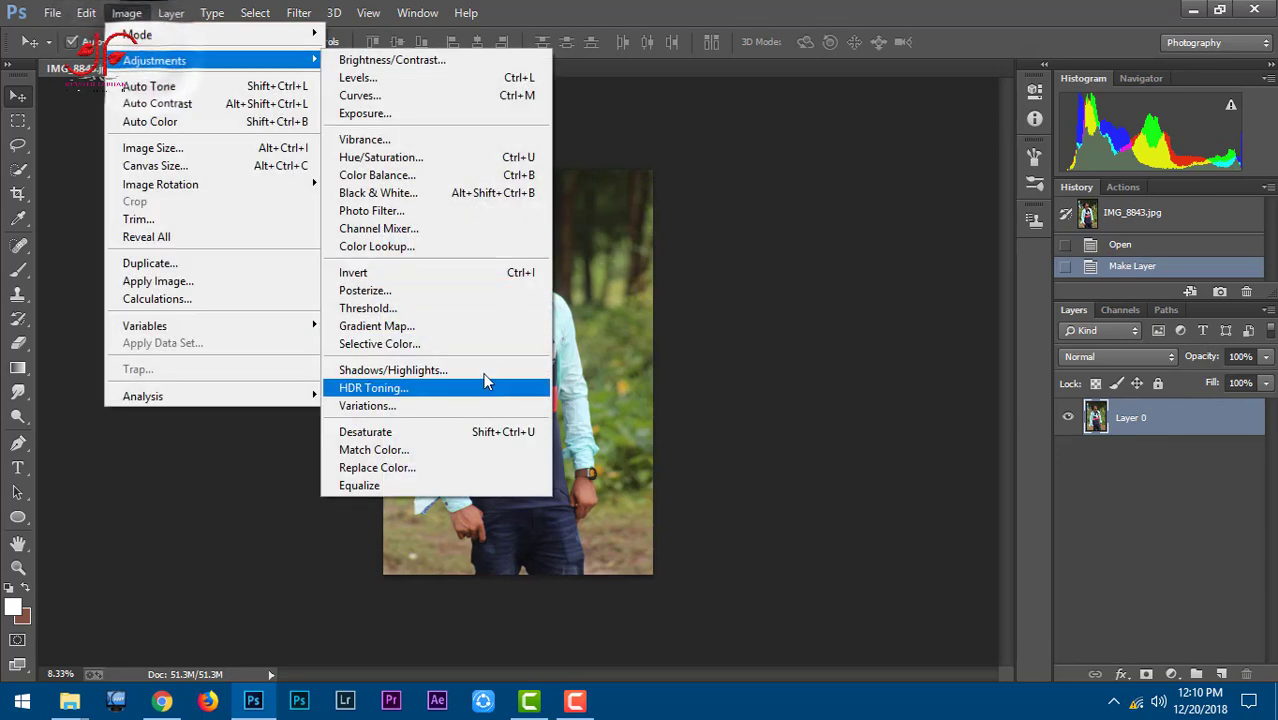
{"action": "left_click", "coordinate": [490, 354]}
{"action": "left_click_drag", "start_coordinate": [800, 261], "coordinate": [823, 290]}
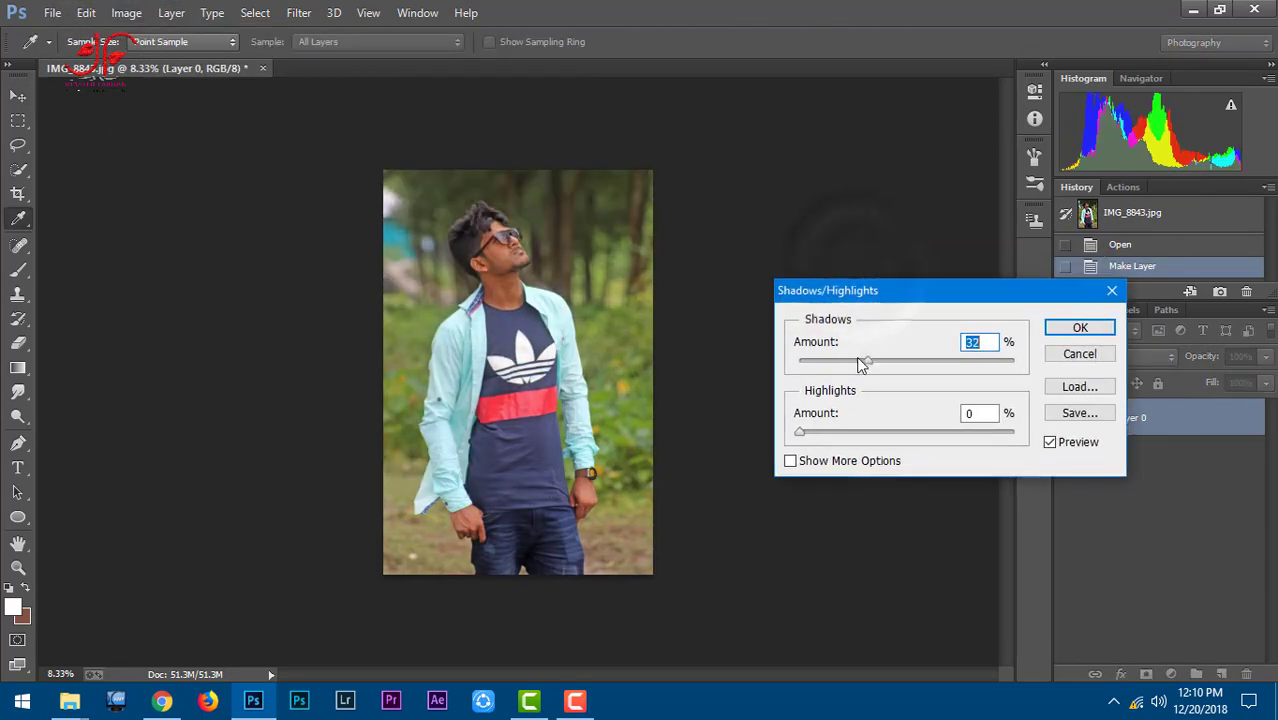
{"action": "mouse_move", "coordinate": [874, 360]}
{"action": "left_mouse_down"}
{"action": "mouse_move", "coordinate": [845, 363]}
{"action": "mouse_move", "coordinate": [857, 370]}
{"action": "left_mouse_up"}
{"action": "left_click", "coordinate": [1055, 336]}
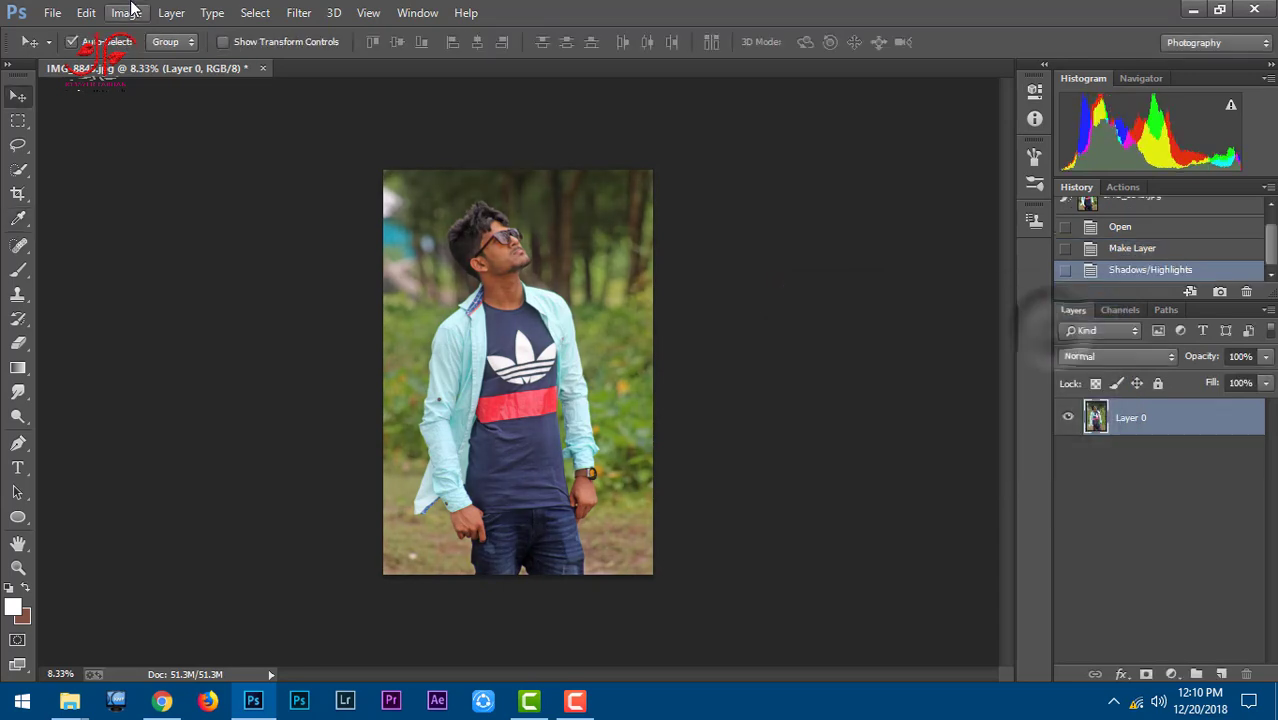
Lower the Reds black to -47% in Selective Color, then apply Auto Contrast.
{"action": "left_click", "coordinate": [126, 12]}
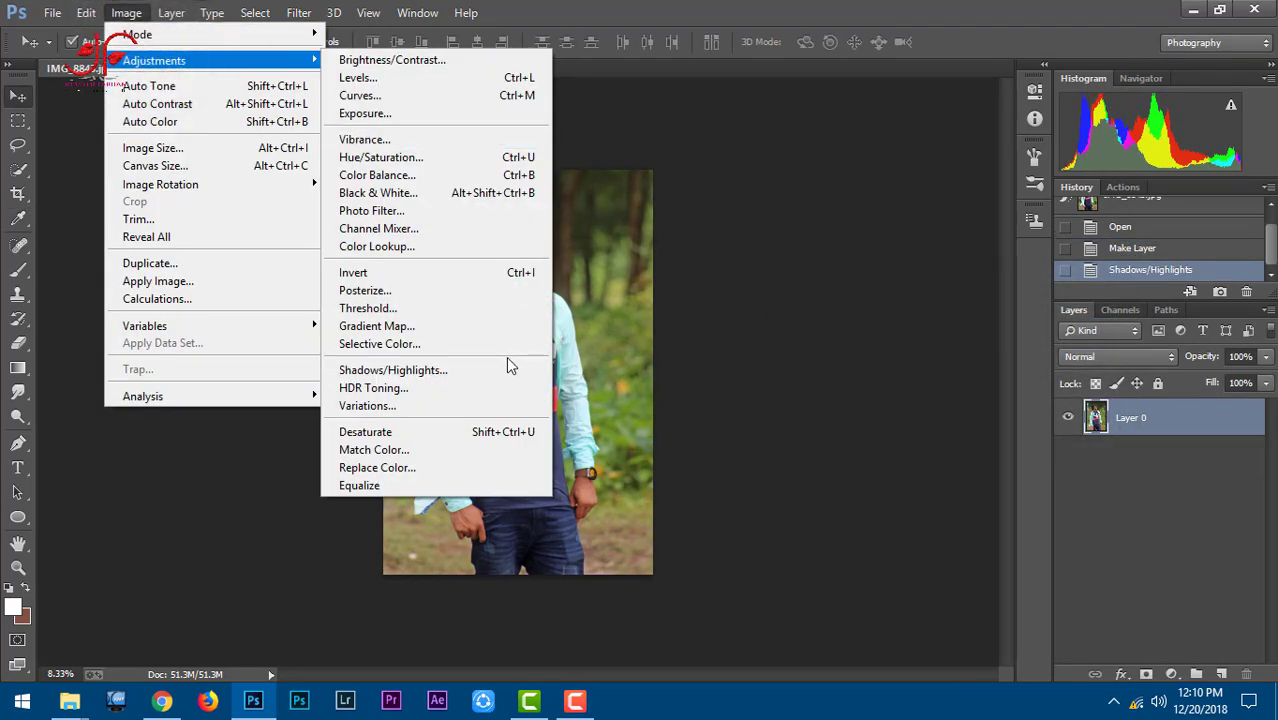
{"action": "left_click", "coordinate": [480, 343]}
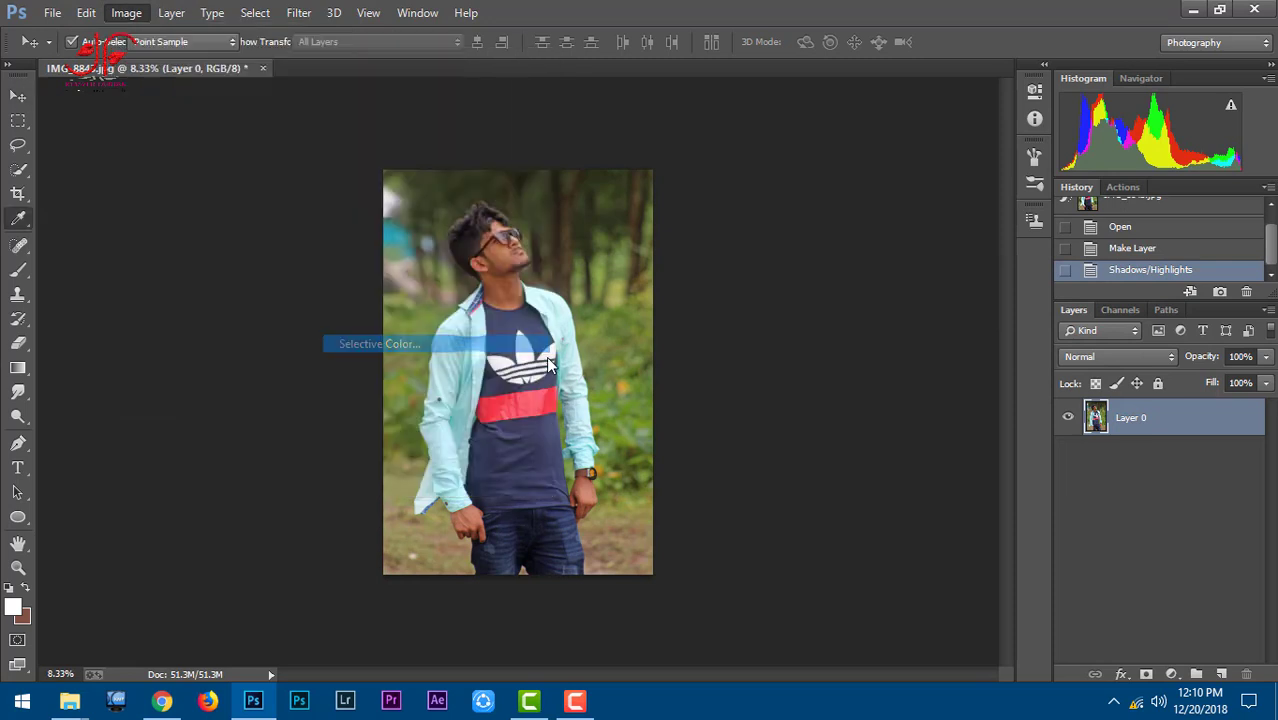
{"action": "left_click_drag", "start_coordinate": [822, 423], "coordinate": [790, 428]}
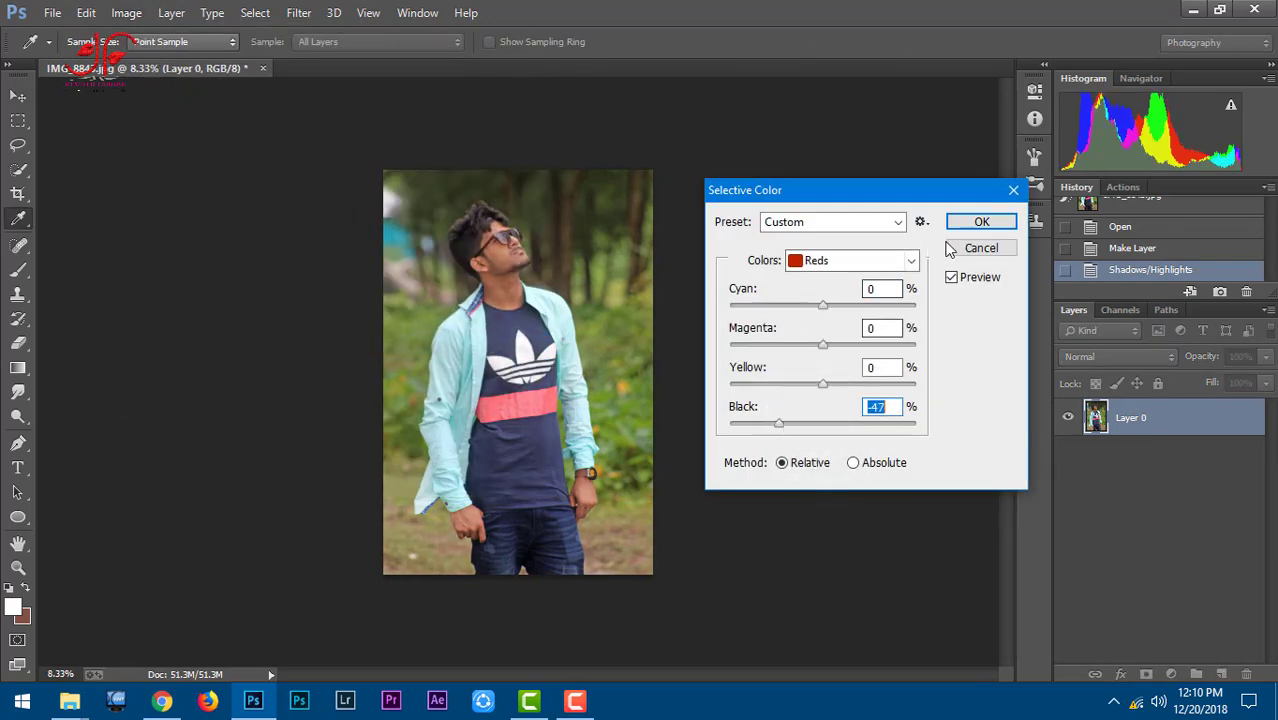
{"action": "left_click", "coordinate": [981, 221]}
{"action": "left_click", "coordinate": [143, 17]}
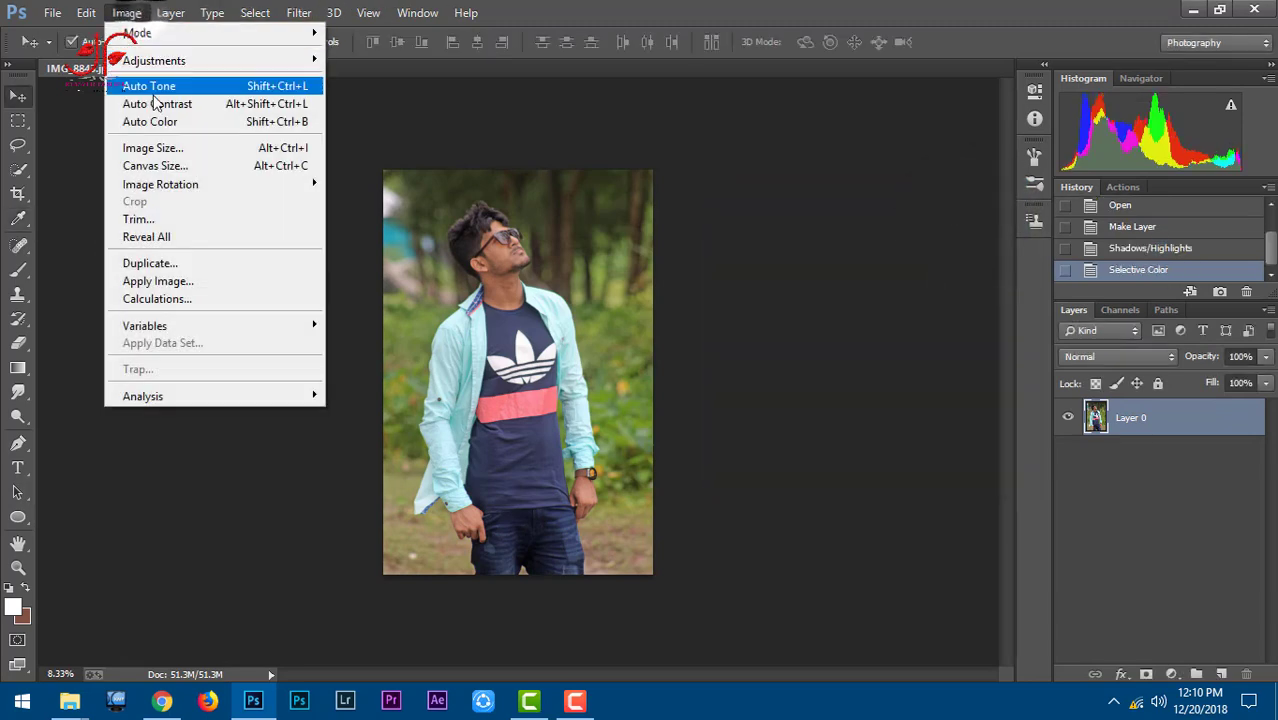
{"action": "left_click", "coordinate": [150, 102]}
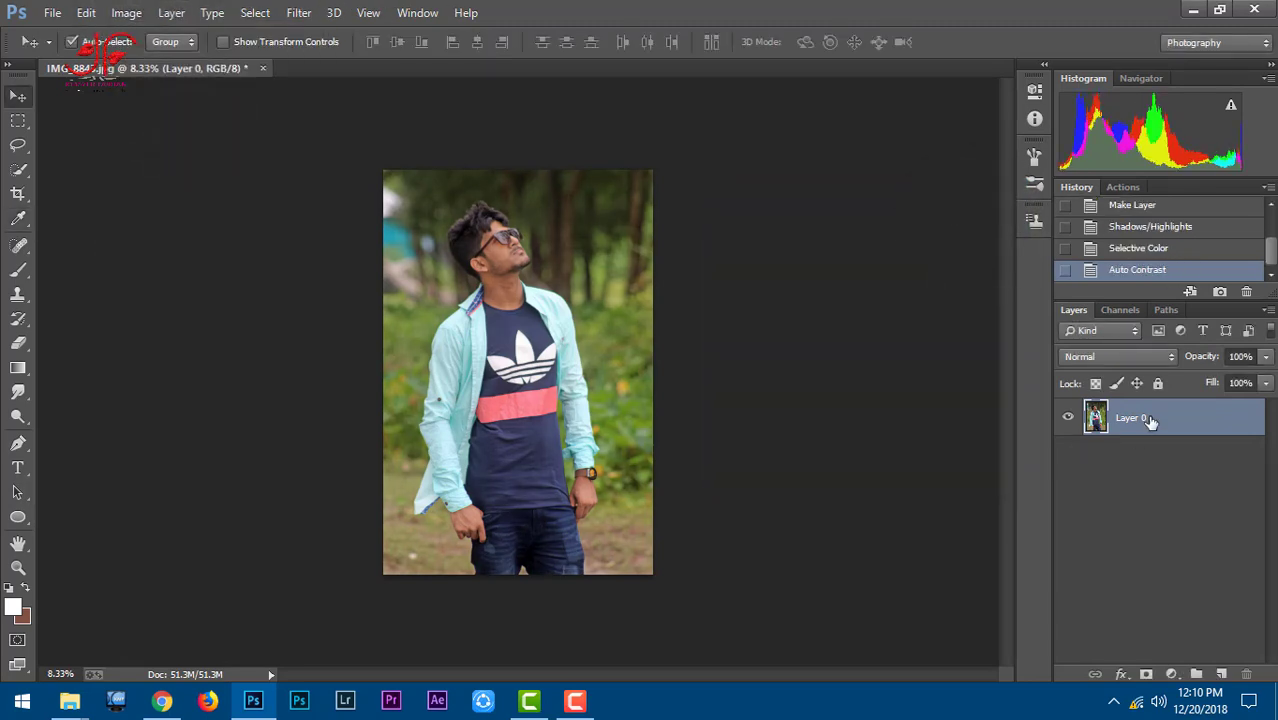
Quick-select the man's hair, face, neck and sunglasses.
{"action": "left_click", "coordinate": [18, 172]}
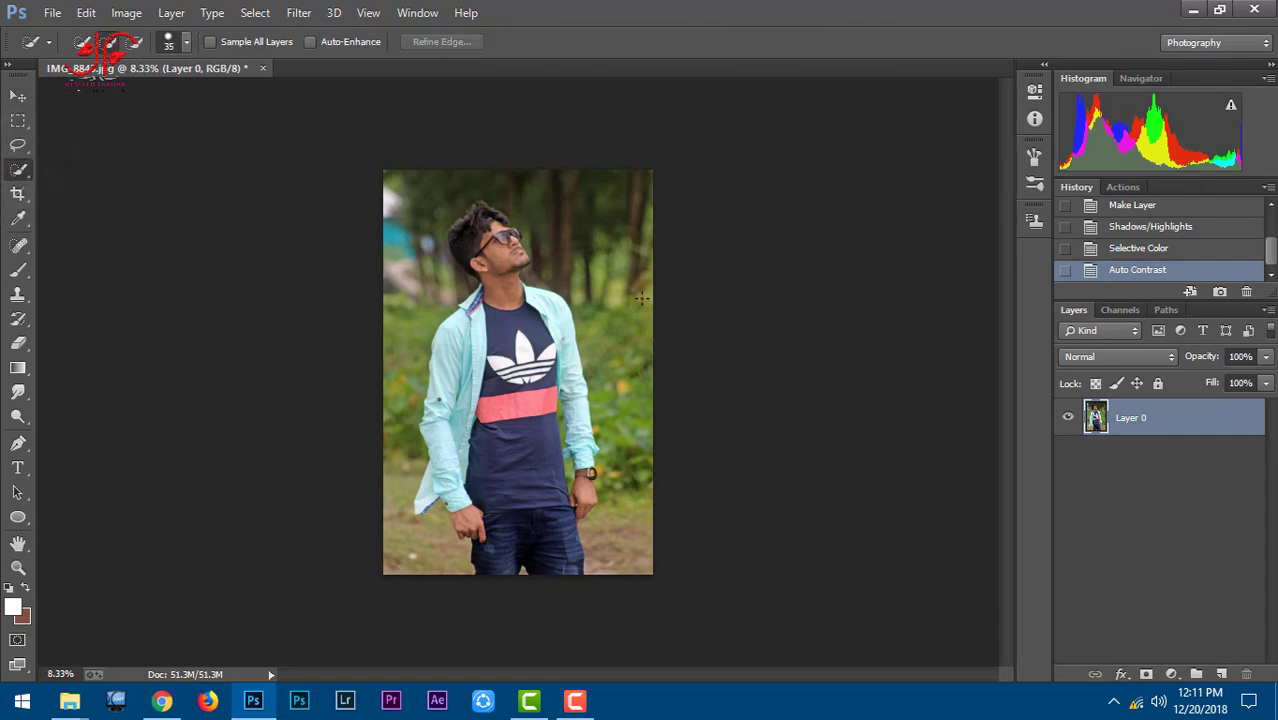
{"action": "scroll", "coordinate": [445, 232], "scroll_direction": "up", "scroll_amount": 3}
{"action": "scroll", "coordinate": [445, 232], "scroll_direction": "up", "scroll_amount": 1}
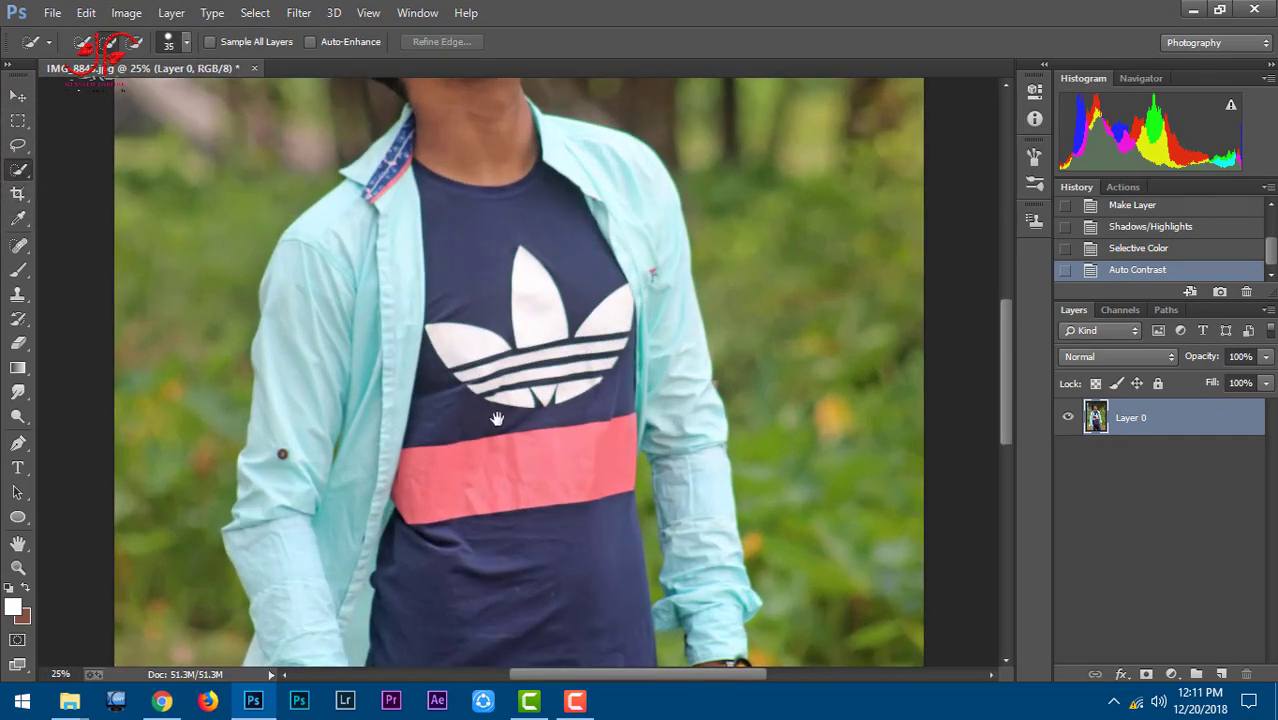
{"action": "scroll", "coordinate": [345, 187], "scroll_direction": "down", "scroll_amount": 1}
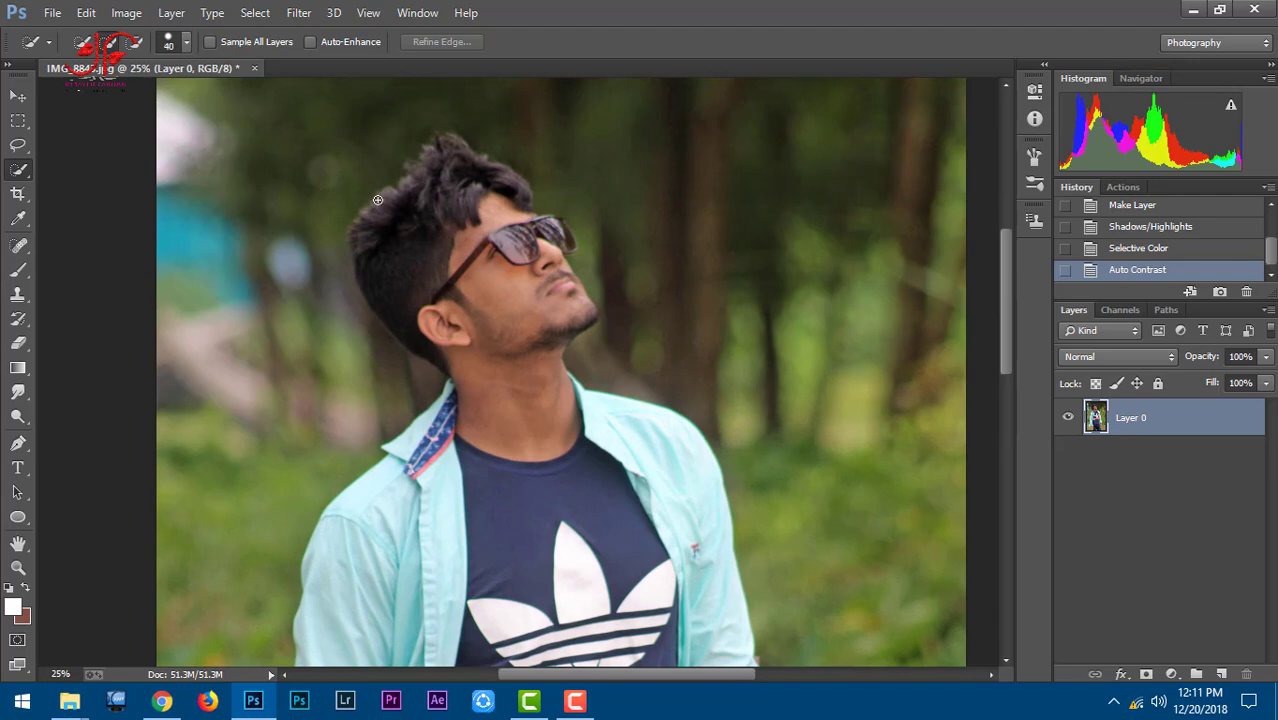
{"action": "left_click_drag", "start_coordinate": [456, 152], "coordinate": [507, 348]}
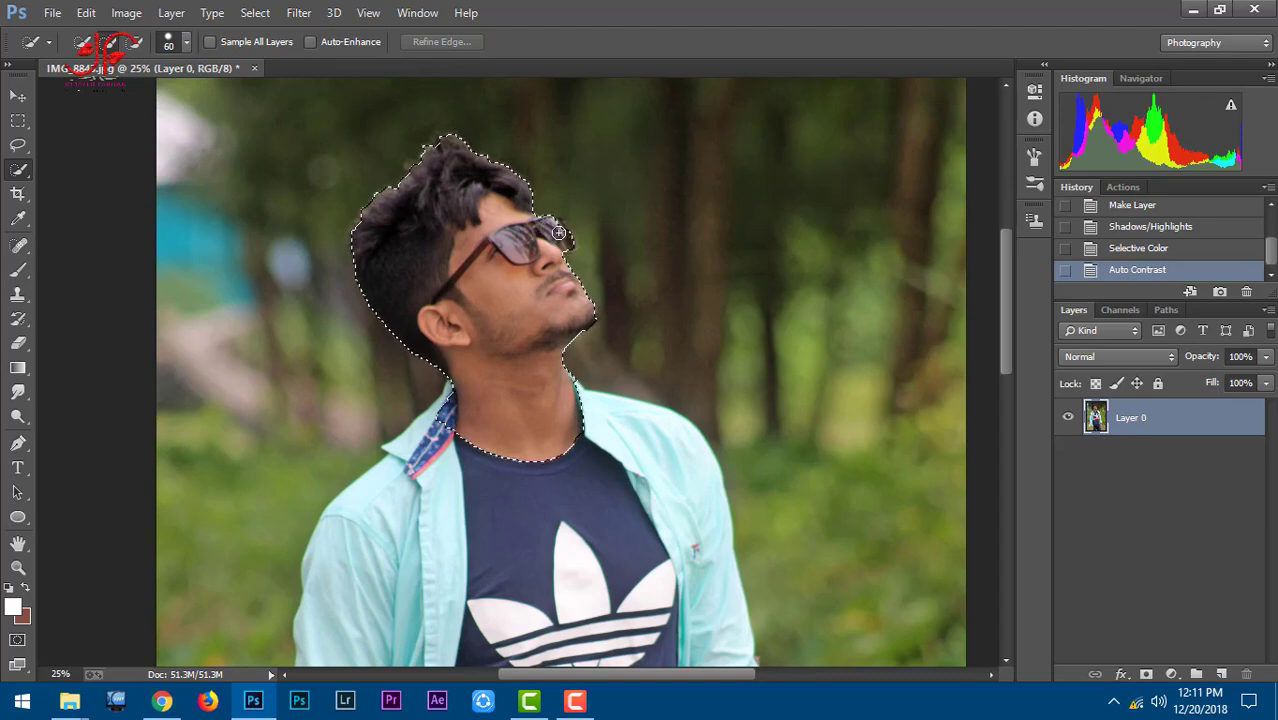
{"action": "left_click_drag", "start_coordinate": [558, 232], "coordinate": [540, 240]}
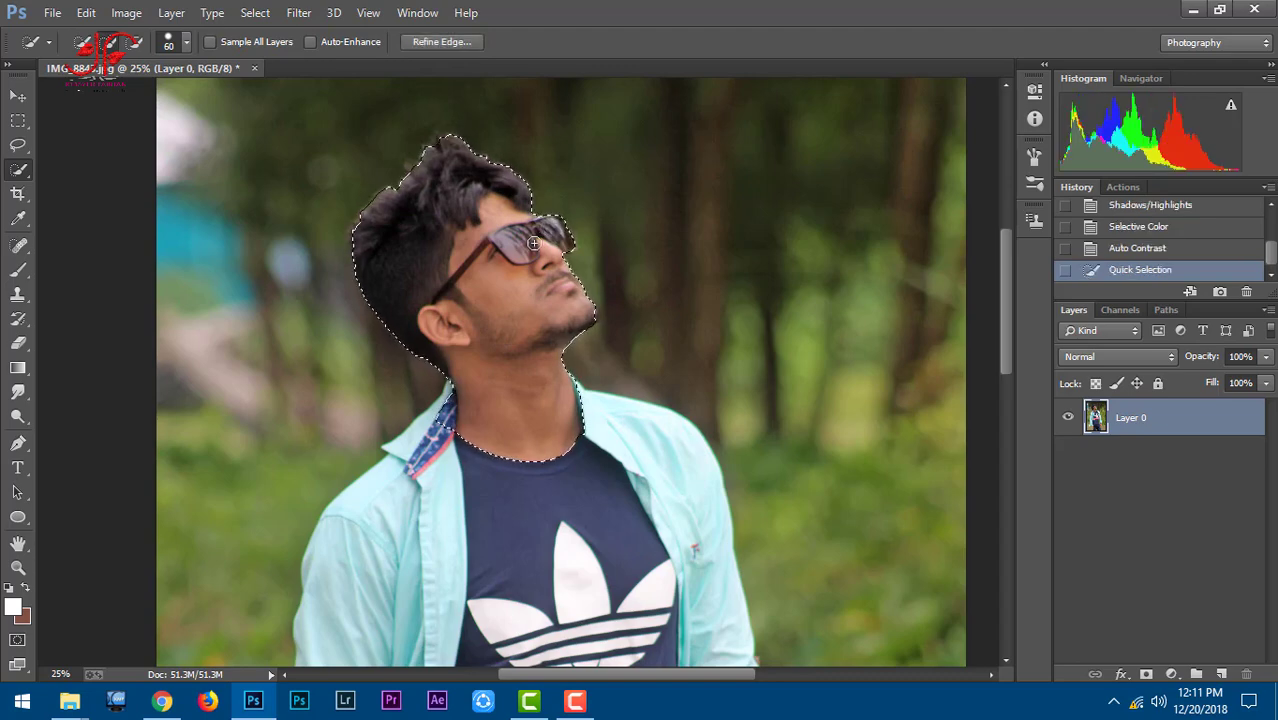
{"action": "scroll", "coordinate": [513, 320], "scroll_direction": "down", "scroll_amount": 3}
{"action": "scroll", "coordinate": [528, 365], "scroll_direction": "down", "scroll_amount": 3}
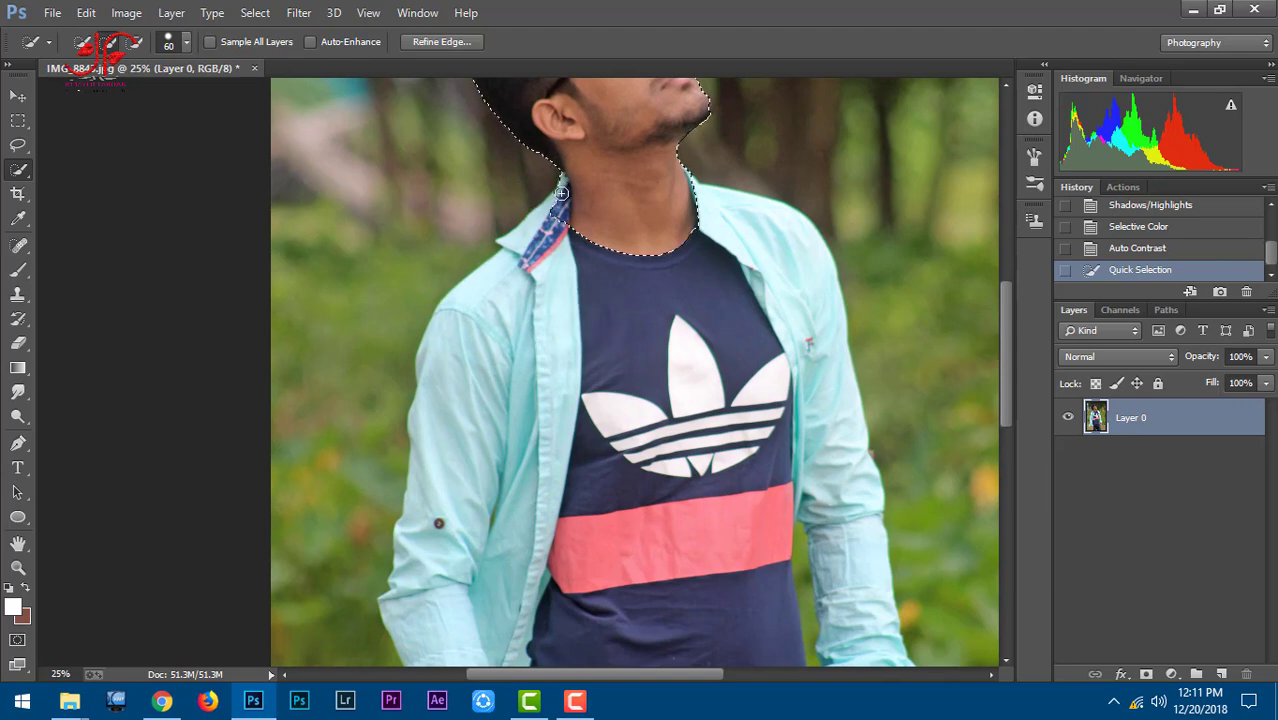
{"action": "scroll", "coordinate": [505, 300], "scroll_direction": "down", "scroll_amount": 2}
Add the jacket, hand, pocket, pink band, shirt, logo, right shoulder and sleeve to the selection.
{"action": "mouse_move", "coordinate": [561, 193]}
{"action": "left_mouse_down"}
{"action": "mouse_move", "coordinate": [505, 300]}
{"action": "mouse_move", "coordinate": [533, 411]}
{"action": "mouse_move", "coordinate": [519, 330]}
{"action": "left_mouse_up"}
{"action": "scroll", "coordinate": [477, 387], "scroll_direction": "down", "scroll_amount": 2}
{"action": "scroll", "coordinate": [533, 411], "scroll_direction": "down", "scroll_amount": 2}
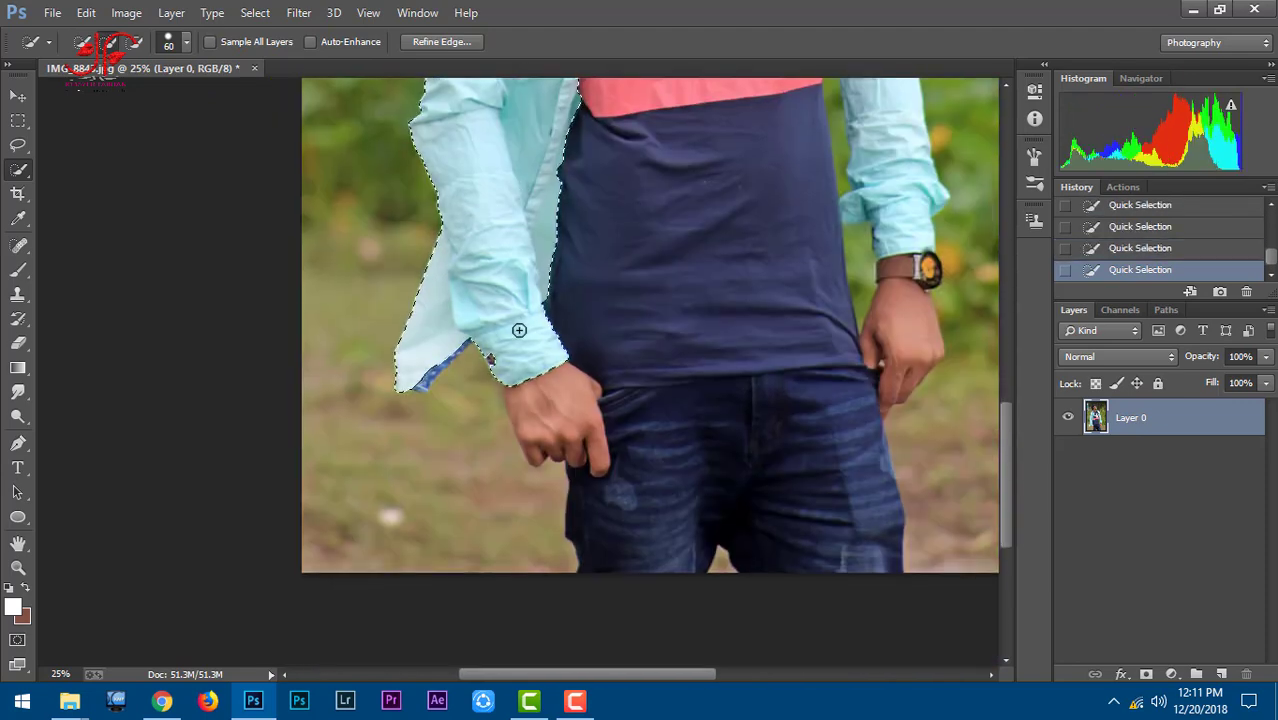
{"action": "left_click_drag", "start_coordinate": [571, 422], "coordinate": [631, 500]}
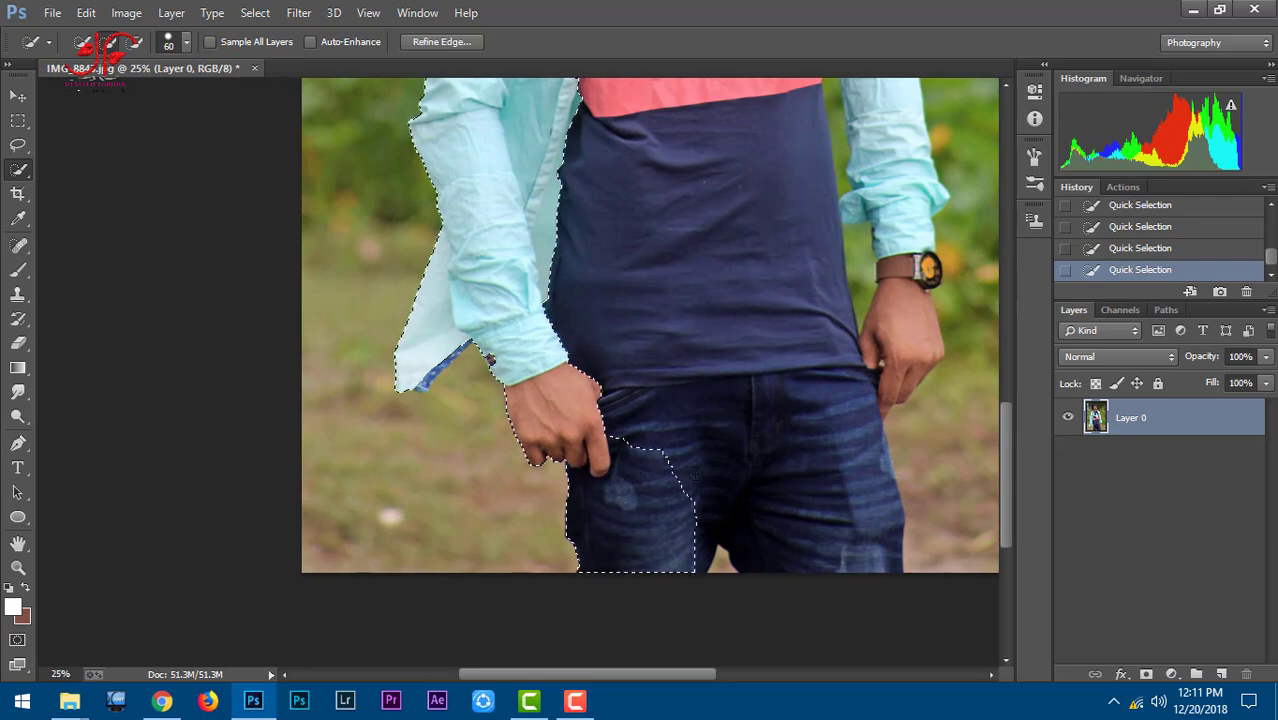
{"action": "scroll", "coordinate": [733, 411], "scroll_direction": "up", "scroll_amount": 1}
{"action": "left_click_drag", "start_coordinate": [742, 434], "coordinate": [765, 328]}
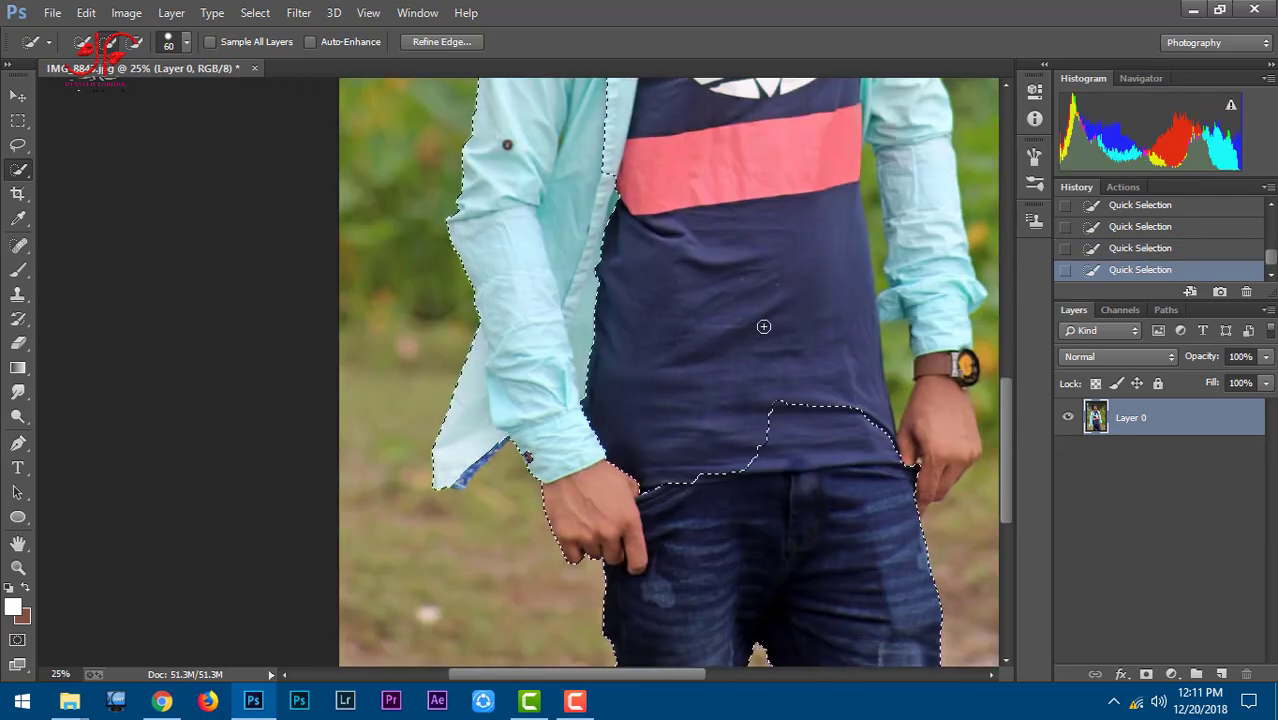
{"action": "scroll", "coordinate": [788, 540], "scroll_direction": "up", "scroll_amount": 3}
{"action": "left_click_drag", "start_coordinate": [788, 560], "coordinate": [800, 470]}
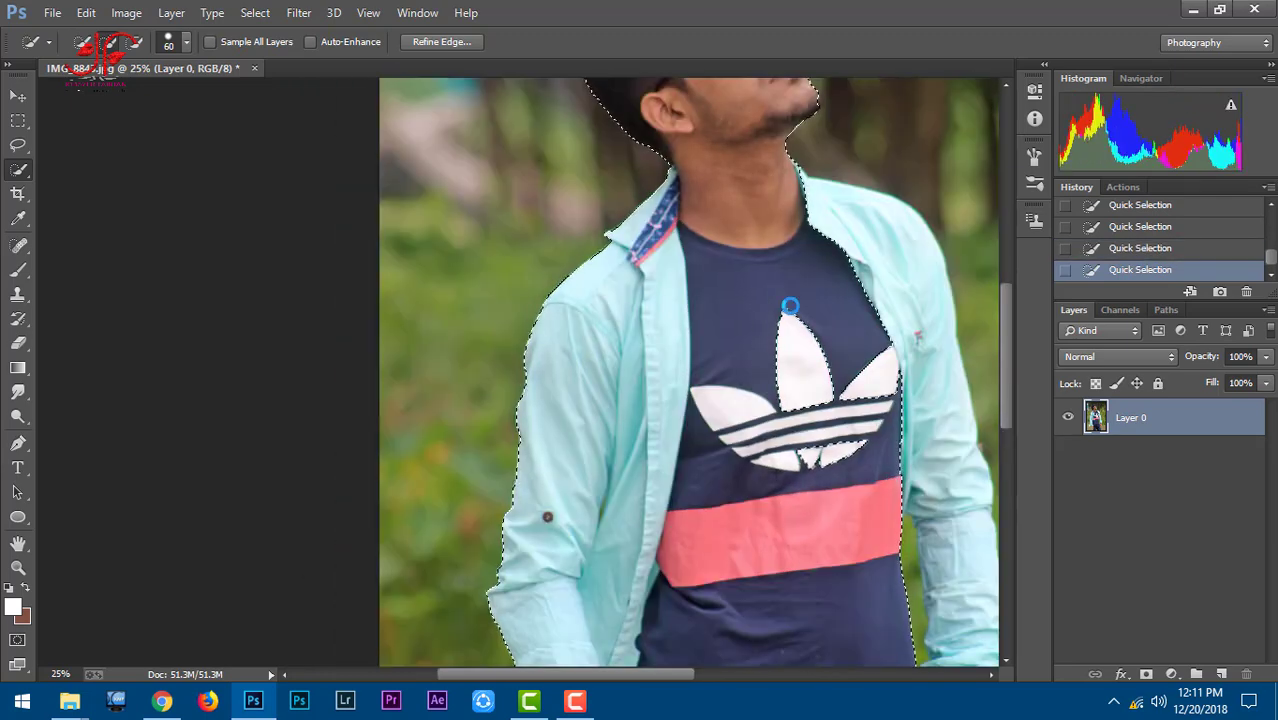
{"action": "scroll", "coordinate": [790, 460], "scroll_direction": "right", "scroll_amount": 2}
{"action": "left_click_drag", "start_coordinate": [780, 290], "coordinate": [688, 368]}
{"action": "mouse_move", "coordinate": [736, 288]}
{"action": "left_mouse_down"}
{"action": "mouse_move", "coordinate": [835, 429]}
{"action": "mouse_move", "coordinate": [867, 552]}
{"action": "left_mouse_up"}
{"action": "scroll", "coordinate": [830, 380], "scroll_direction": "down", "scroll_amount": 2}
{"action": "scroll", "coordinate": [867, 552], "scroll_direction": "down", "scroll_amount": 2}
{"action": "left_click_drag", "start_coordinate": [868, 505], "coordinate": [845, 421]}
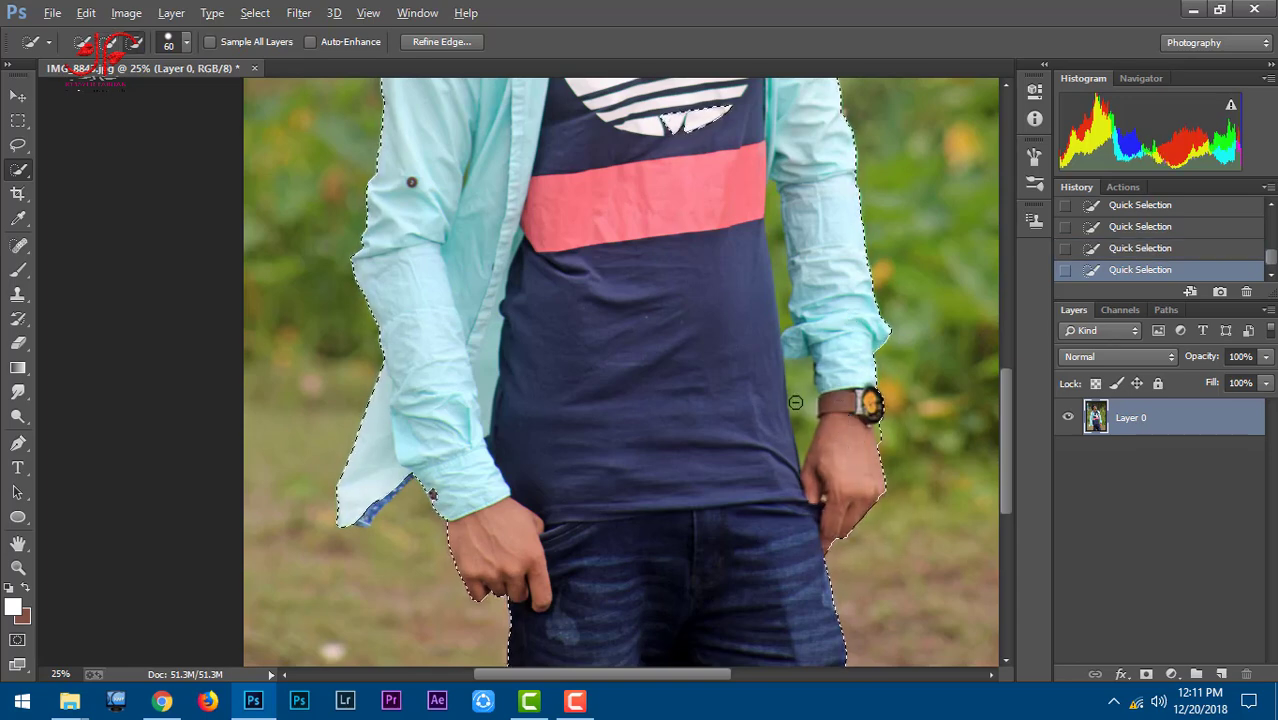
Subtract the background gaps beside the right arm and torso, then inspect the selection edges.
{"action": "left_click_drag", "start_coordinate": [792, 368], "coordinate": [804, 428]}
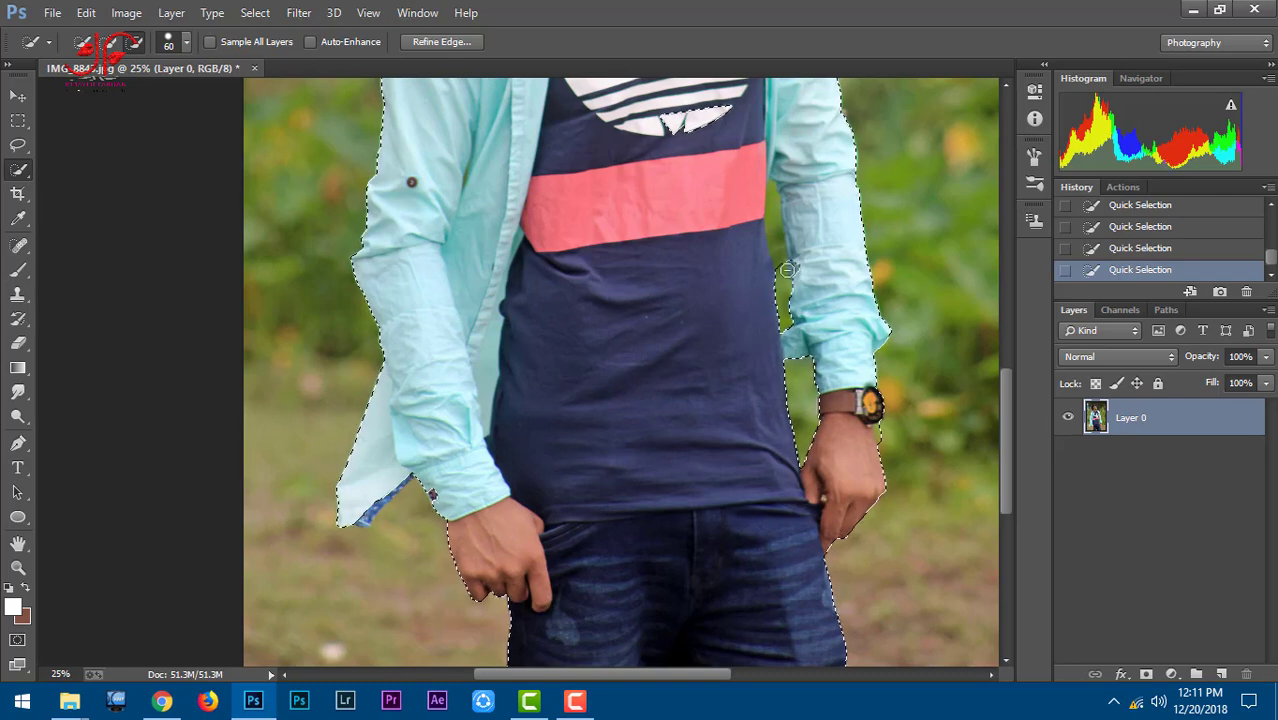
{"action": "mouse_move", "coordinate": [798, 310]}
{"action": "left_mouse_down"}
{"action": "mouse_move", "coordinate": [793, 216]}
{"action": "mouse_move", "coordinate": [802, 277]}
{"action": "left_mouse_up"}
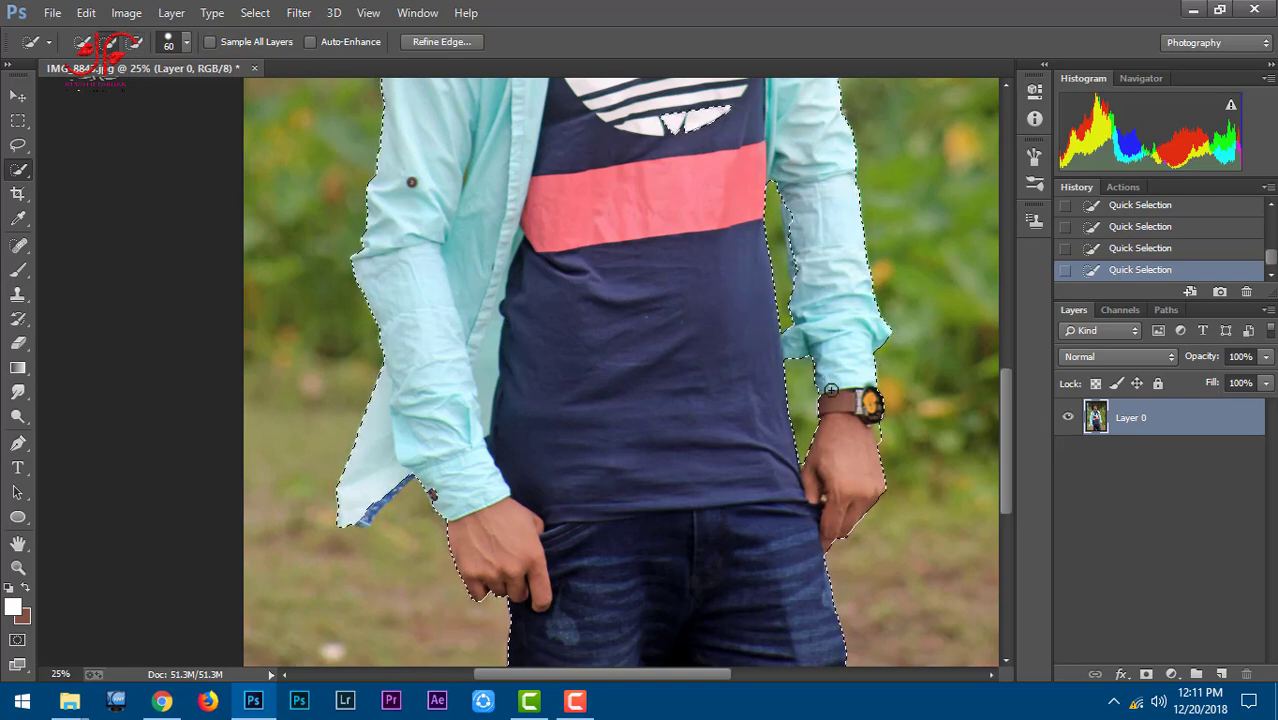
{"action": "left_click_drag", "start_coordinate": [869, 321], "coordinate": [884, 531]}
{"action": "left_click_drag", "start_coordinate": [853, 456], "coordinate": [861, 513]}
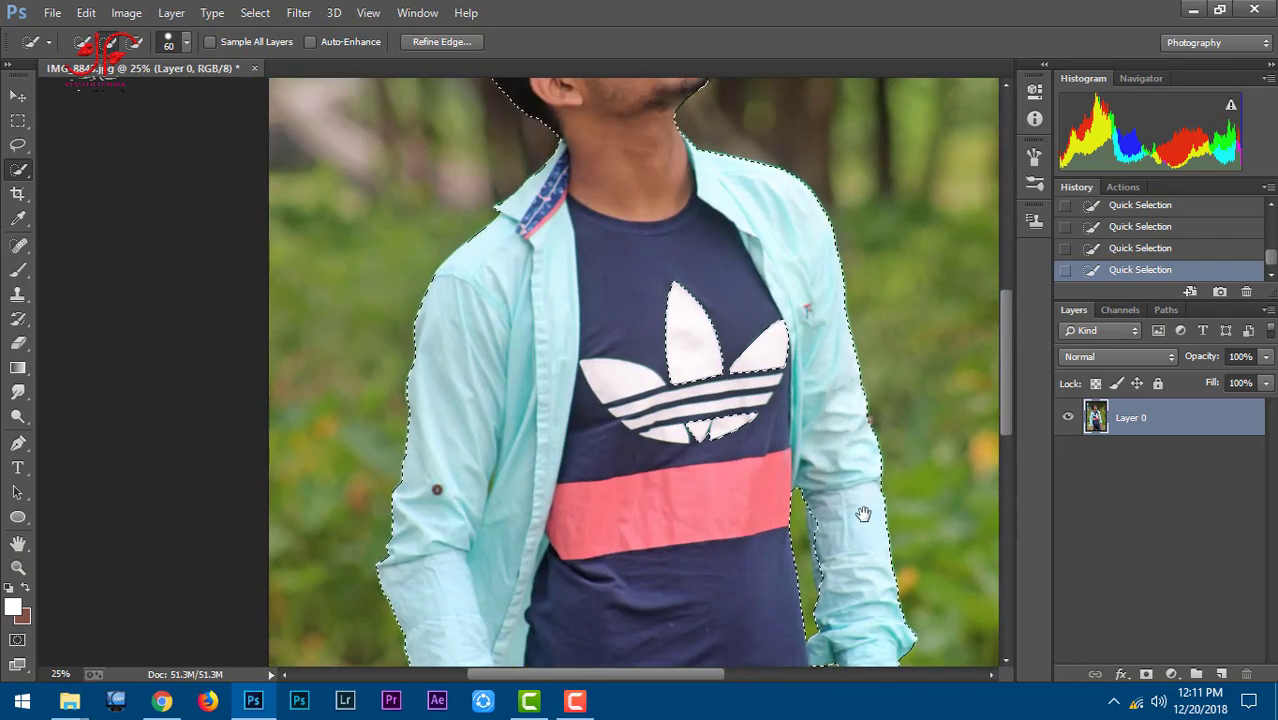
{"action": "mouse_move", "coordinate": [858, 230]}
{"action": "left_mouse_down"}
{"action": "mouse_move", "coordinate": [849, 497]}
{"action": "mouse_move", "coordinate": [900, 632]}
{"action": "left_mouse_up"}
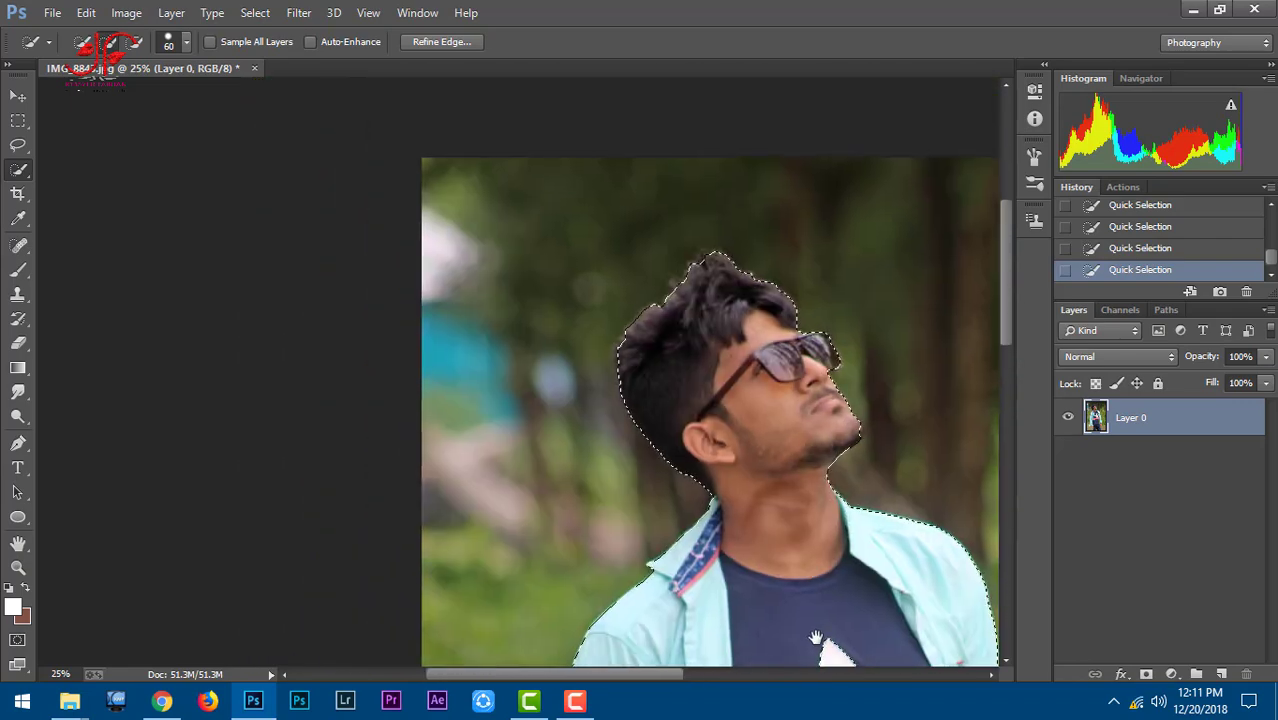
{"action": "mouse_move", "coordinate": [822, 660]}
{"action": "left_mouse_down"}
{"action": "mouse_move", "coordinate": [793, 379]}
{"action": "mouse_move", "coordinate": [706, 101]}
{"action": "left_mouse_up"}
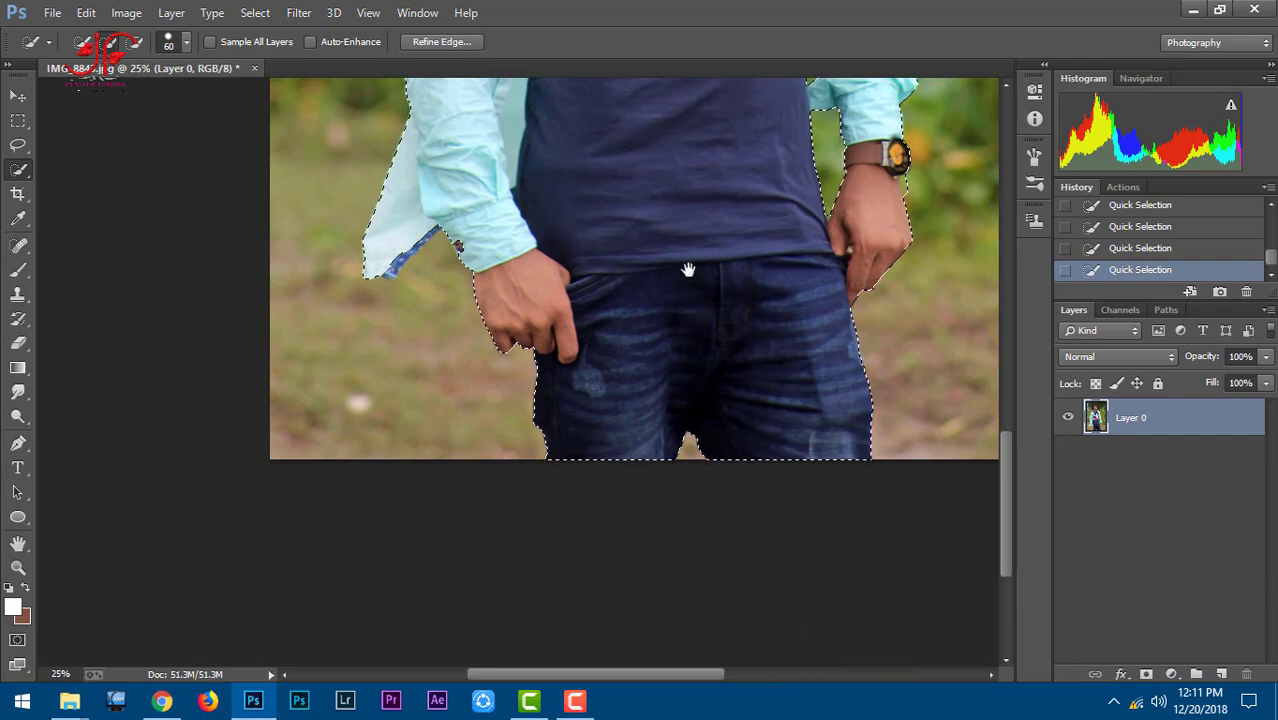
{"action": "left_click_drag", "start_coordinate": [685, 271], "coordinate": [736, 502]}
{"action": "mouse_move", "coordinate": [718, 228]}
{"action": "left_mouse_down"}
{"action": "mouse_move", "coordinate": [742, 465]}
{"action": "mouse_move", "coordinate": [735, 290]}
{"action": "left_mouse_up"}
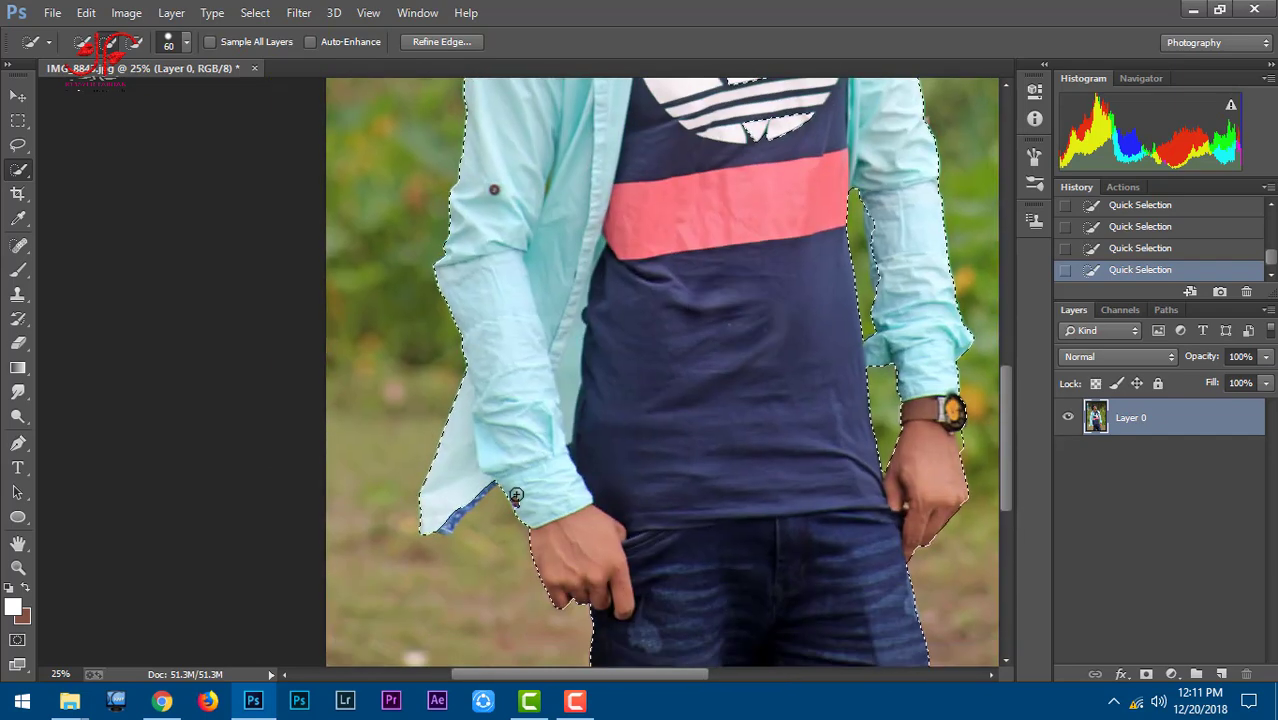
{"action": "mouse_move", "coordinate": [630, 207]}
{"action": "left_mouse_down"}
{"action": "mouse_move", "coordinate": [705, 447]}
{"action": "mouse_move", "coordinate": [580, 597]}
{"action": "left_mouse_up"}
{"action": "left_click_drag", "start_coordinate": [543, 281], "coordinate": [528, 411]}
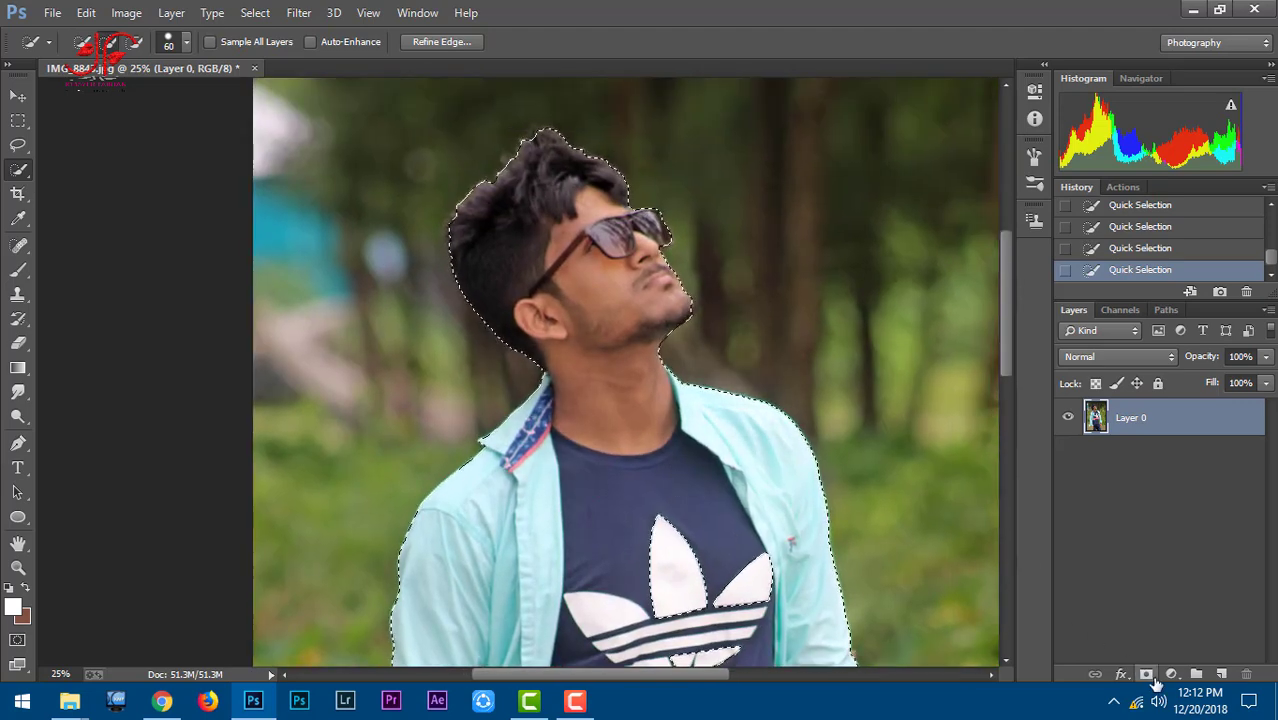
Mask out the background and refine the mask edge along the jaw in Refine Mask.
{"action": "left_click", "coordinate": [1146, 674]}
{"action": "right_click", "coordinate": [1130, 417]}
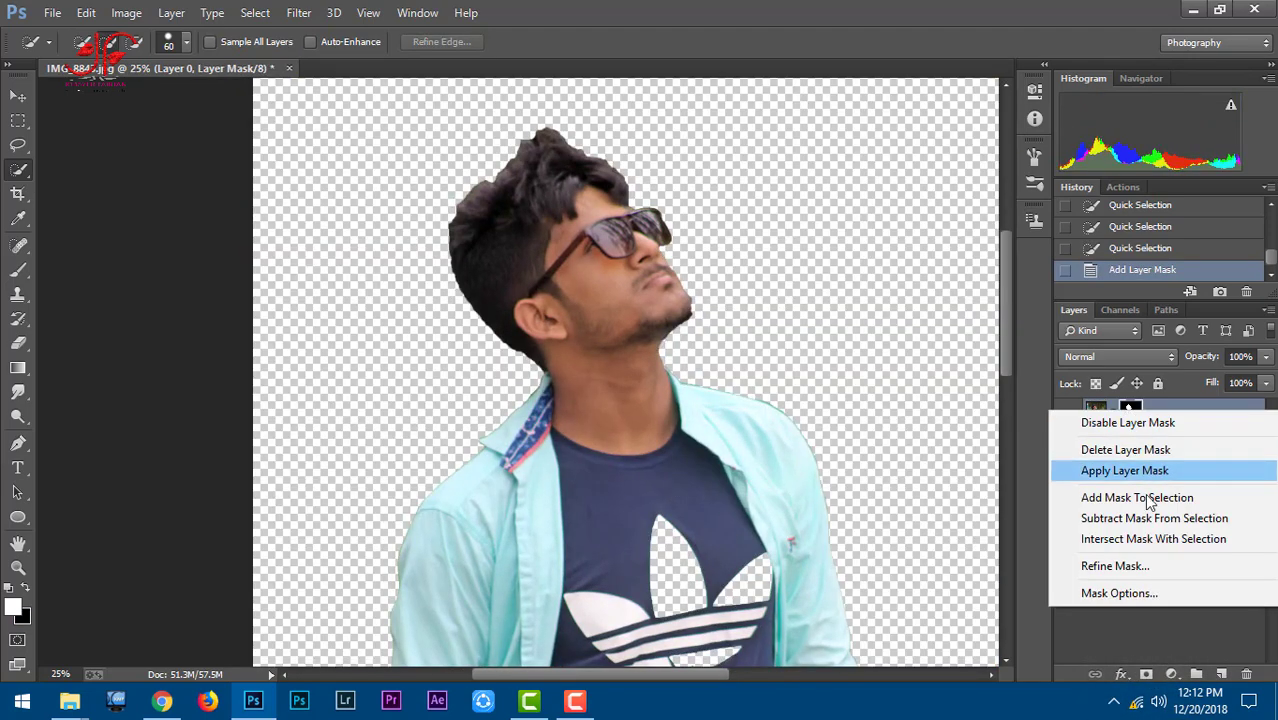
{"action": "left_click", "coordinate": [1144, 565]}
{"action": "scroll", "coordinate": [680, 397], "scroll_direction": "up", "scroll_amount": 1}
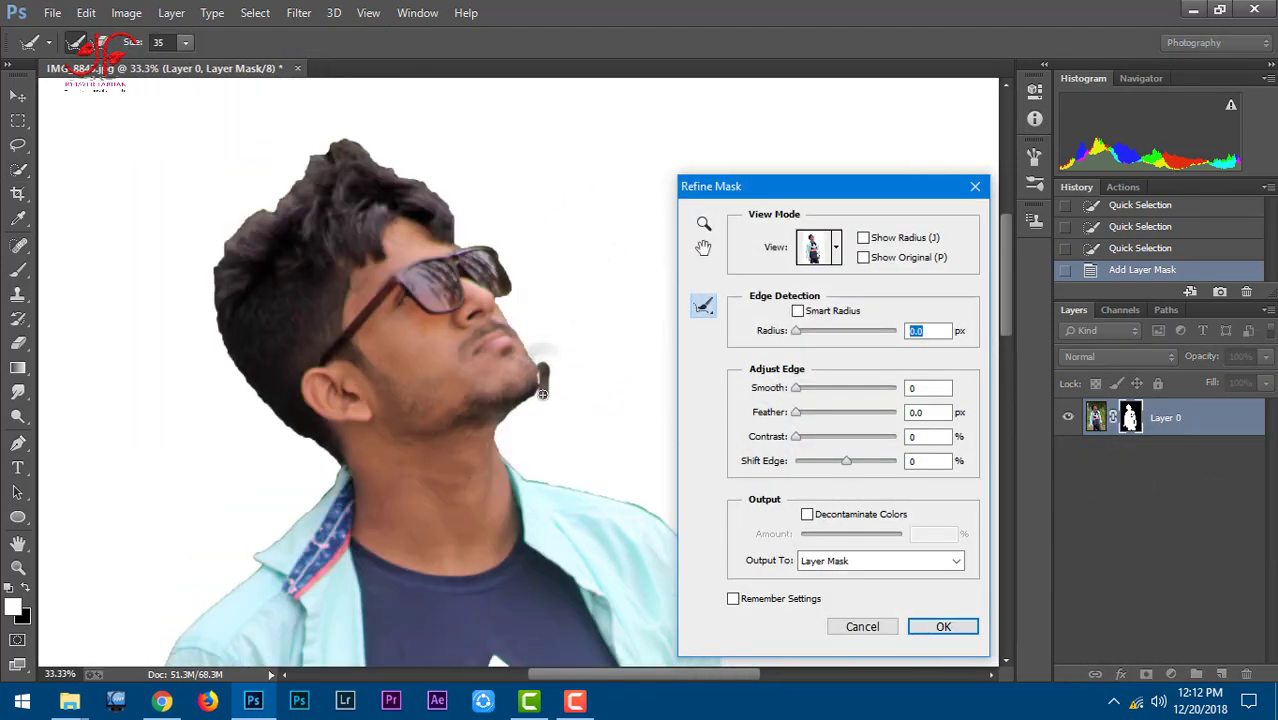
{"action": "left_click_drag", "start_coordinate": [542, 394], "coordinate": [540, 370]}
{"action": "scroll", "coordinate": [590, 440], "scroll_direction": "up", "scroll_amount": 2}
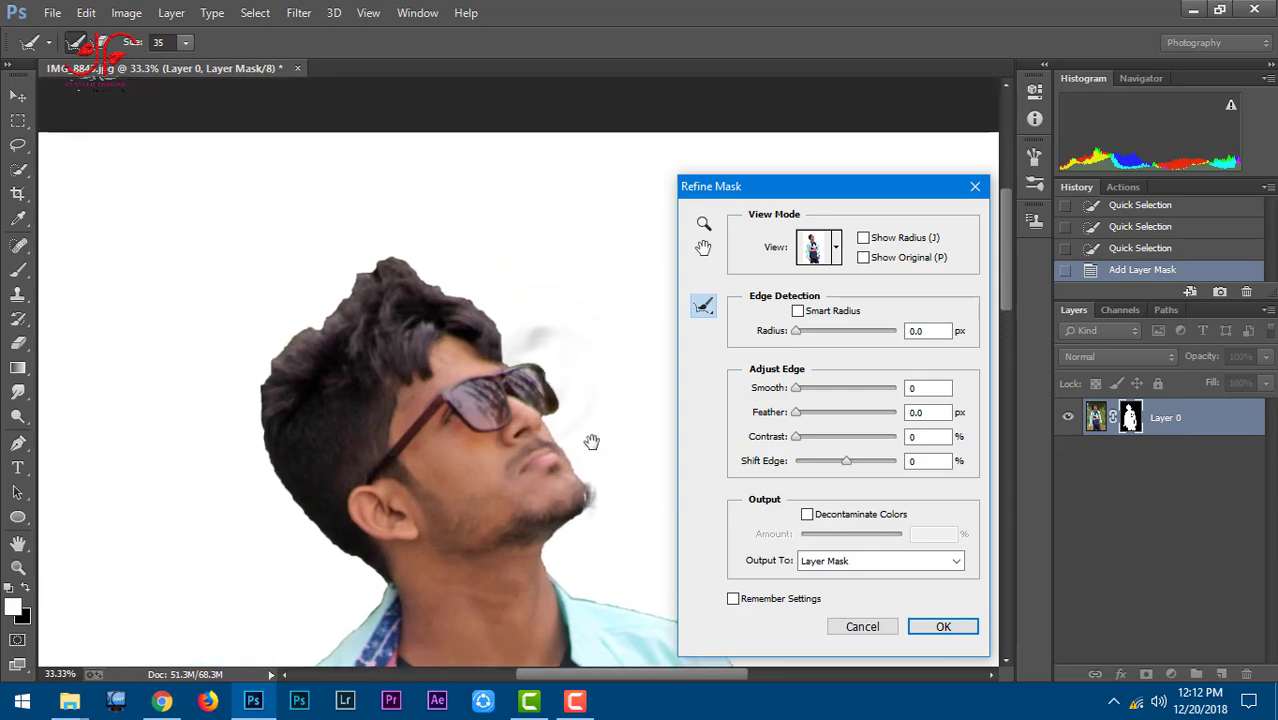
{"action": "scroll", "coordinate": [500, 360], "scroll_direction": "left", "scroll_amount": 2}
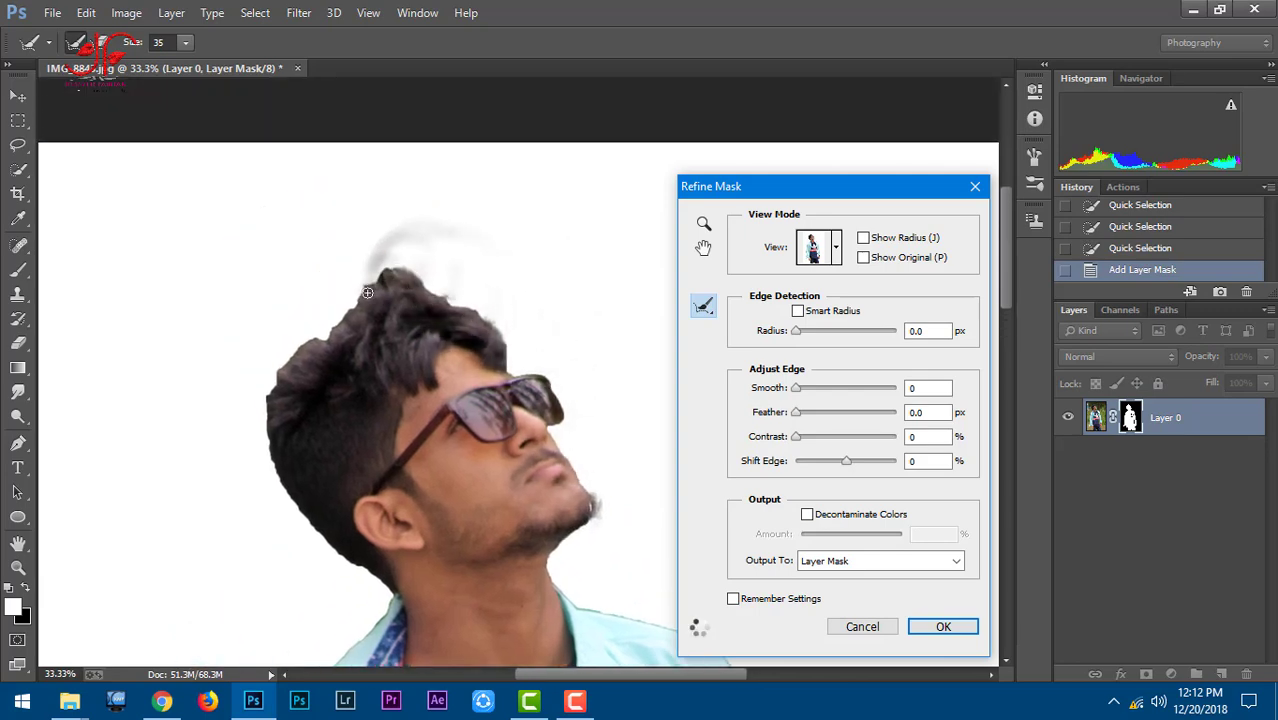
{"action": "scroll", "coordinate": [427, 296], "scroll_direction": "left", "scroll_amount": 2}
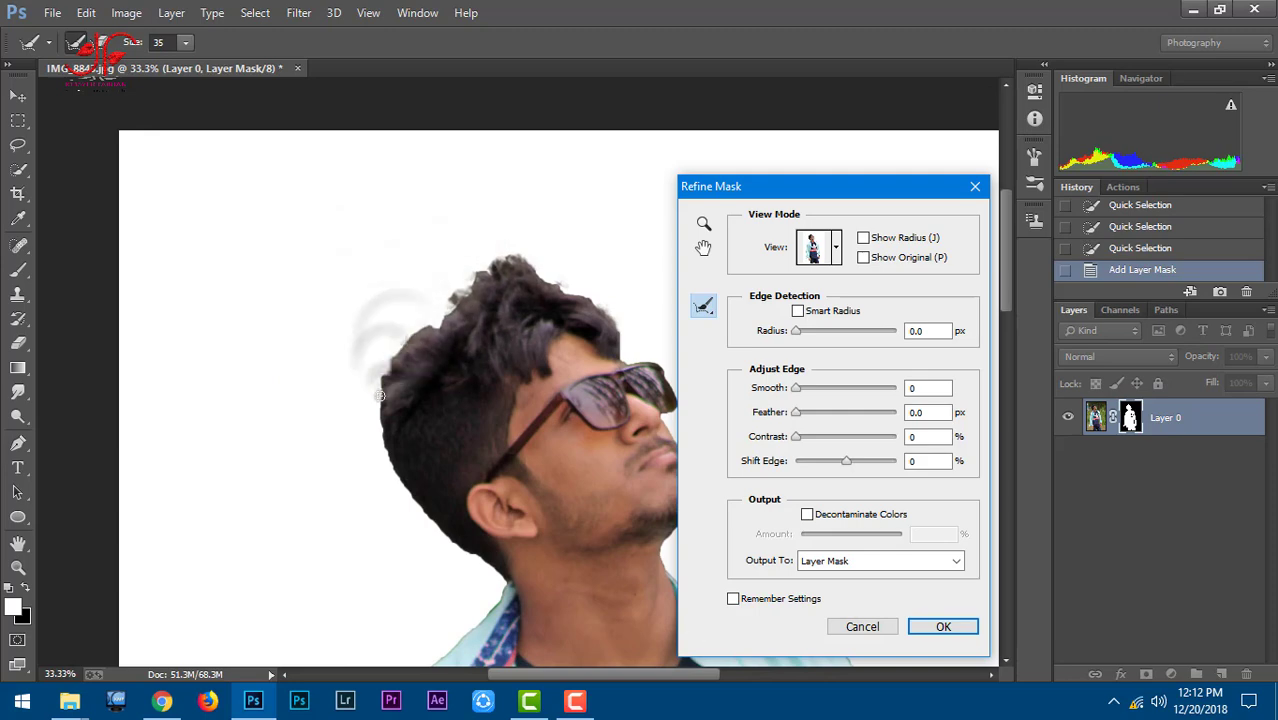
{"action": "scroll", "coordinate": [364, 299], "scroll_direction": "down", "scroll_amount": 2}
{"action": "scroll", "coordinate": [364, 299], "scroll_direction": "down", "scroll_amount": 3}
{"action": "scroll", "coordinate": [364, 260], "scroll_direction": "down", "scroll_amount": 5}
{"action": "scroll", "coordinate": [365, 220], "scroll_direction": "down", "scroll_amount": 4}
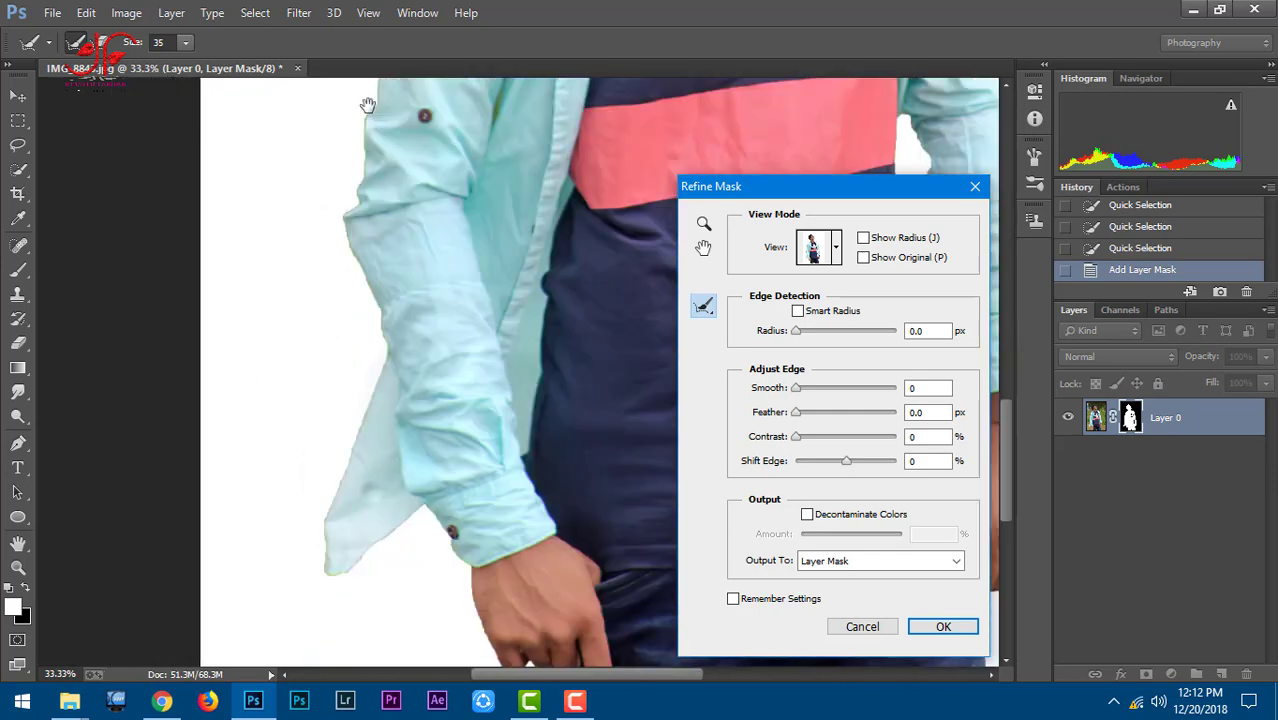
{"action": "scroll", "coordinate": [365, 199], "scroll_direction": "up", "scroll_amount": 3}
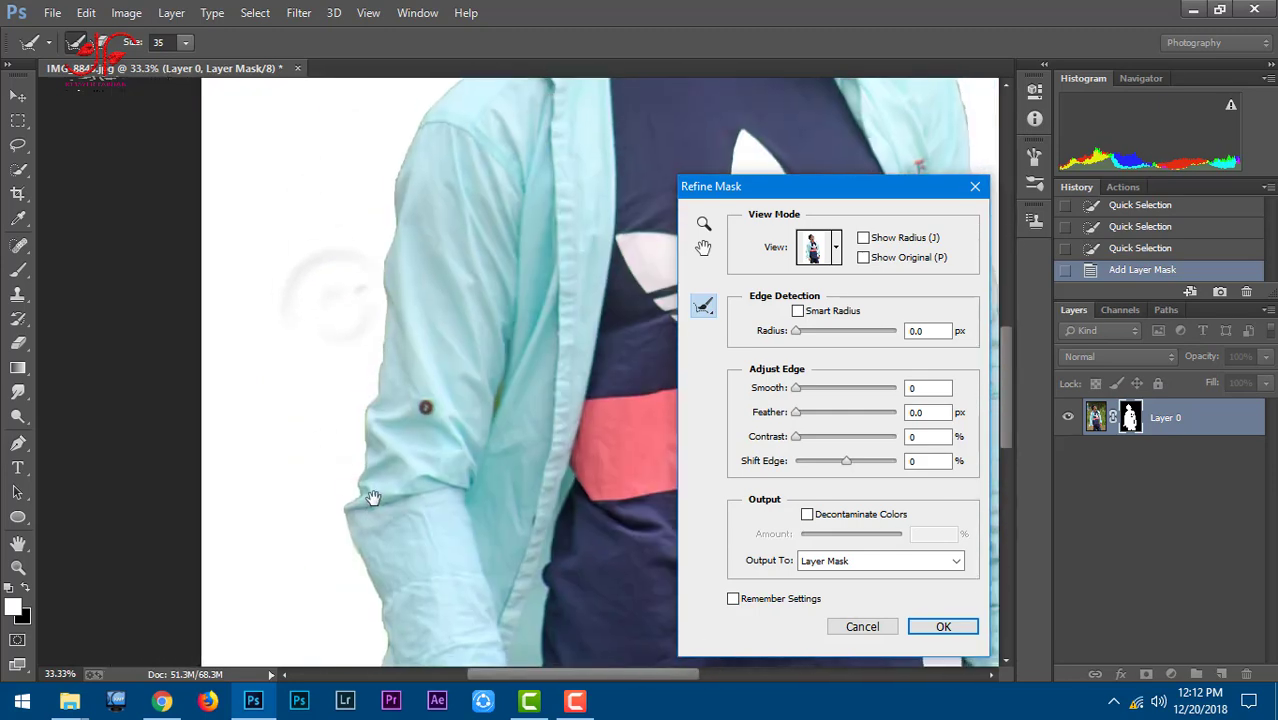
{"action": "scroll", "coordinate": [380, 240], "scroll_direction": "up", "scroll_amount": 4}
{"action": "scroll", "coordinate": [390, 240], "scroll_direction": "up", "scroll_amount": 3}
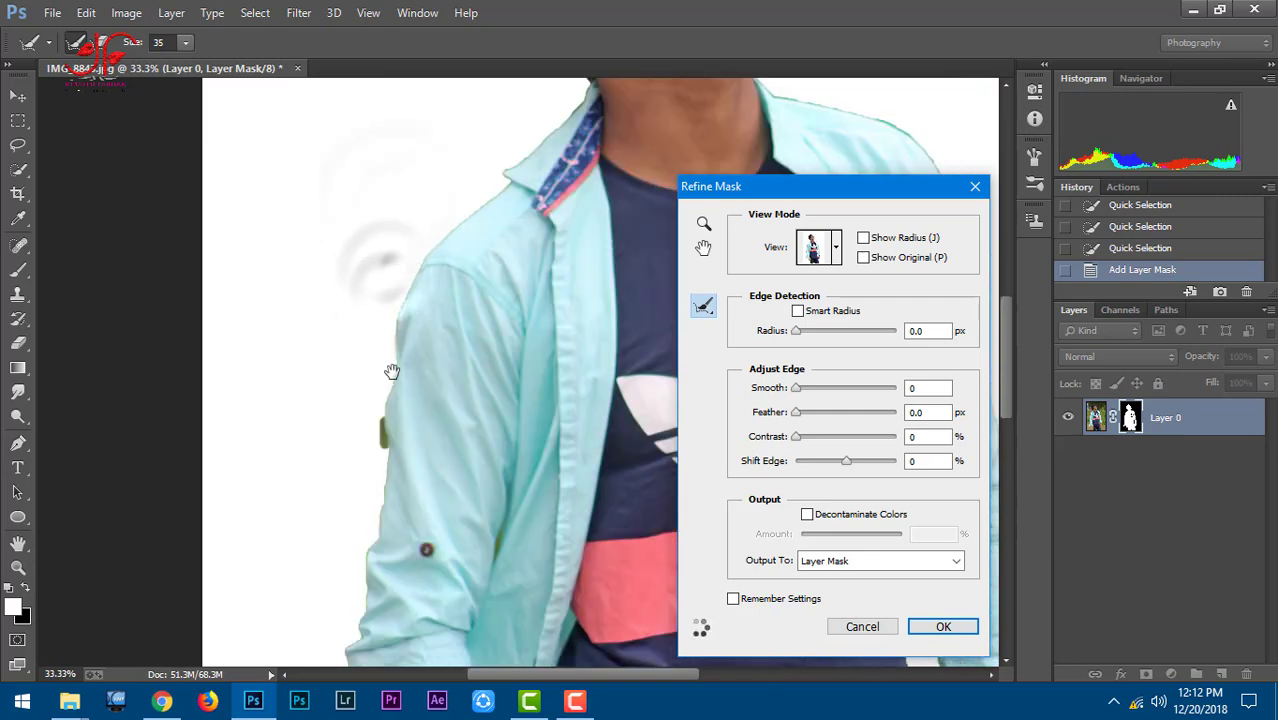
{"action": "scroll", "coordinate": [415, 300], "scroll_direction": "down", "scroll_amount": 5}
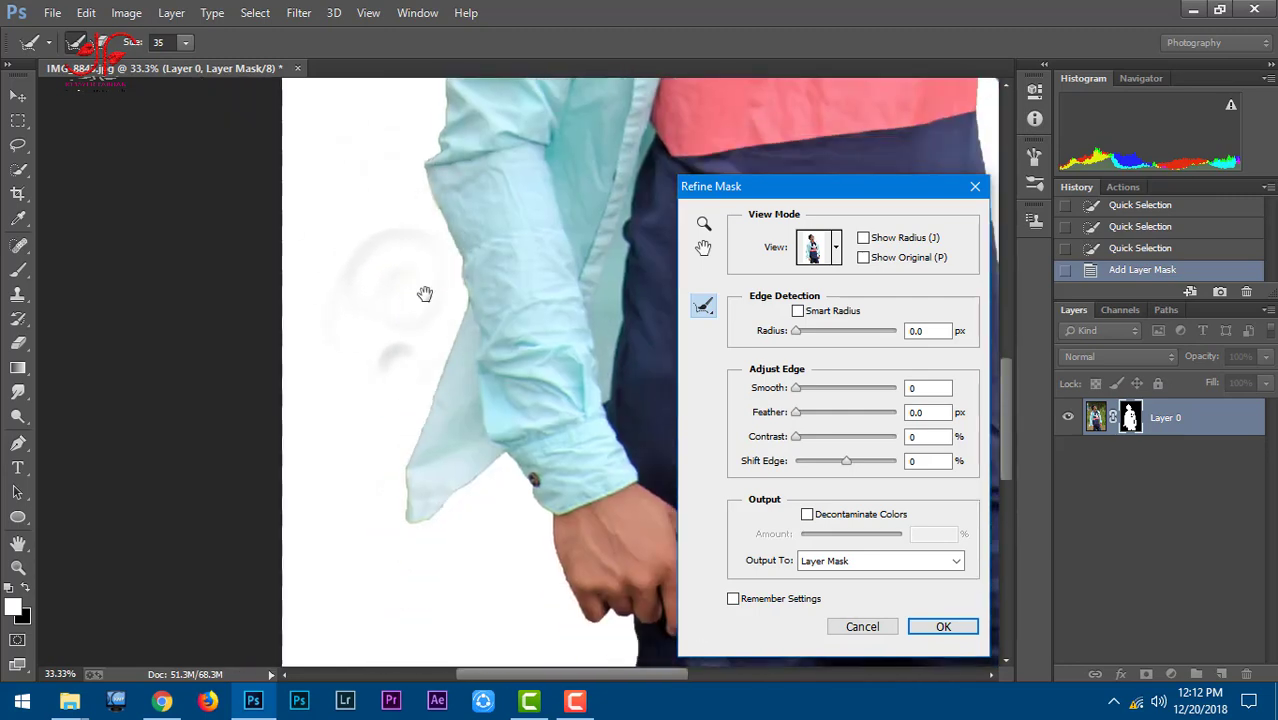
{"action": "scroll", "coordinate": [415, 370], "scroll_direction": "down", "scroll_amount": 3}
{"action": "scroll", "coordinate": [400, 300], "scroll_direction": "right", "scroll_amount": 6}
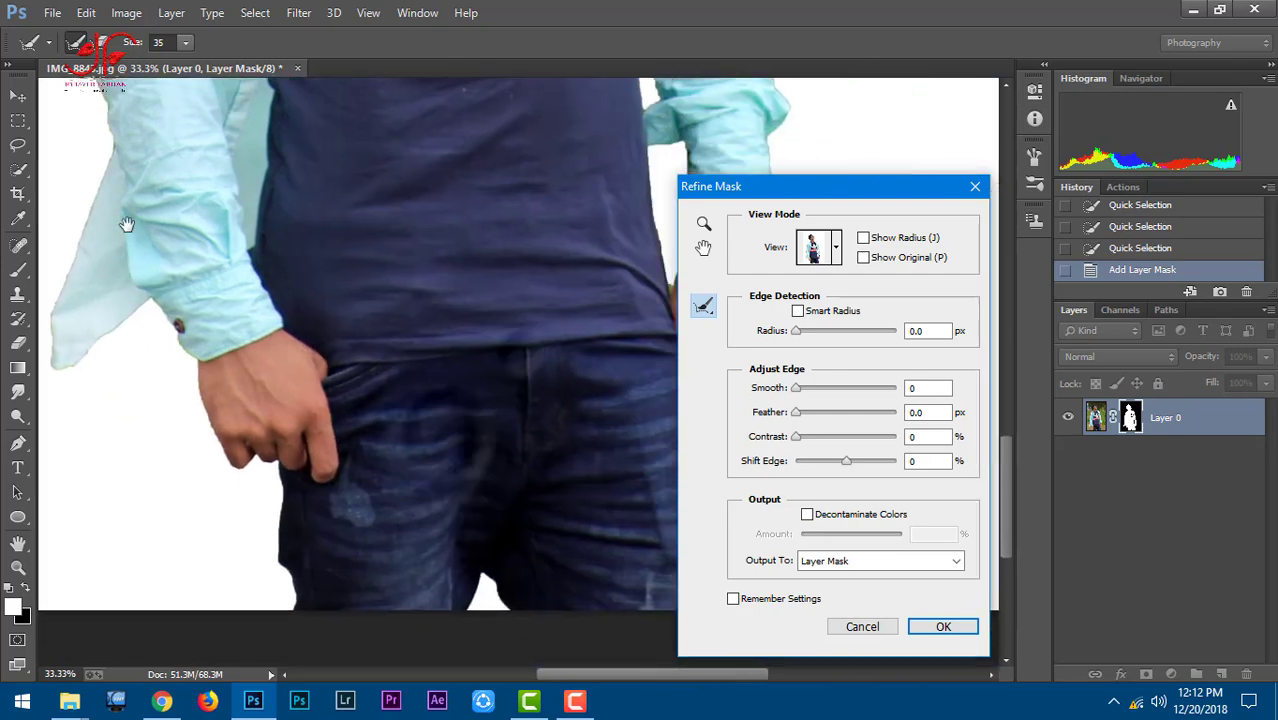
{"action": "scroll", "coordinate": [256, 150], "scroll_direction": "down", "scroll_amount": 5}
{"action": "scroll", "coordinate": [256, 150], "scroll_direction": "up", "scroll_amount": 10}
{"action": "scroll", "coordinate": [278, 409], "scroll_direction": "left", "scroll_amount": 3}
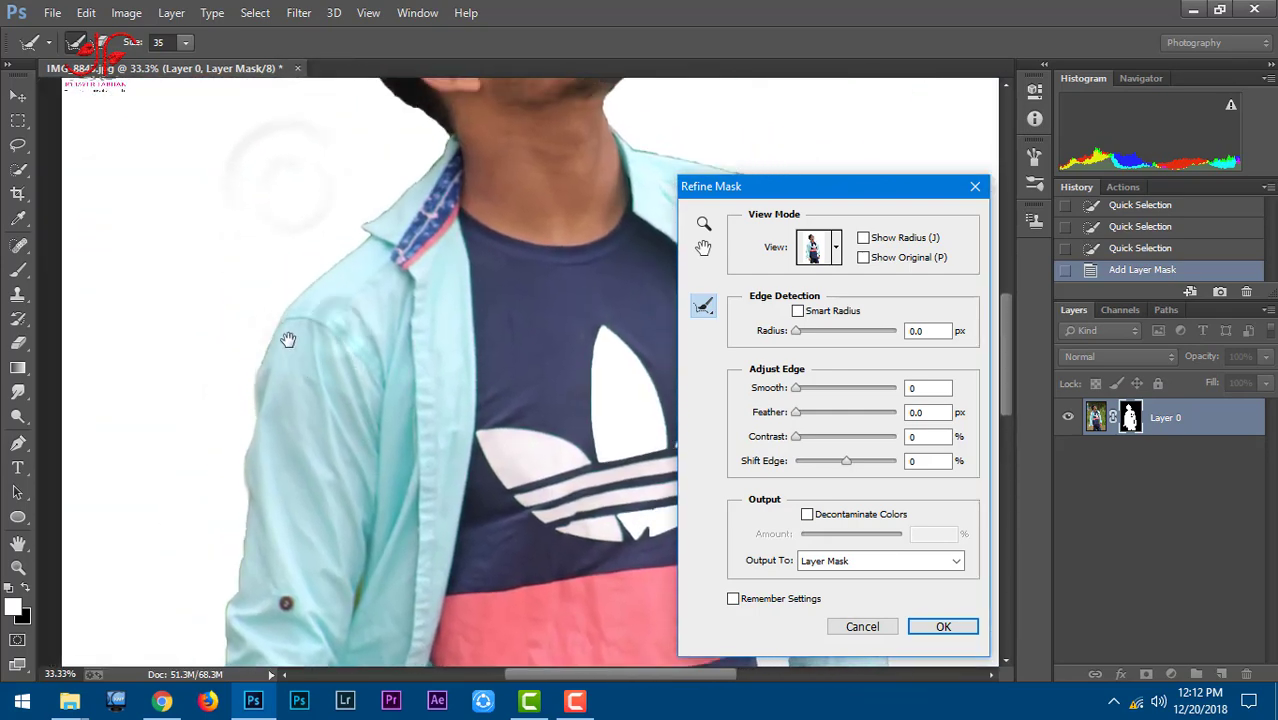
{"action": "scroll", "coordinate": [278, 409], "scroll_direction": "up", "scroll_amount": 4}
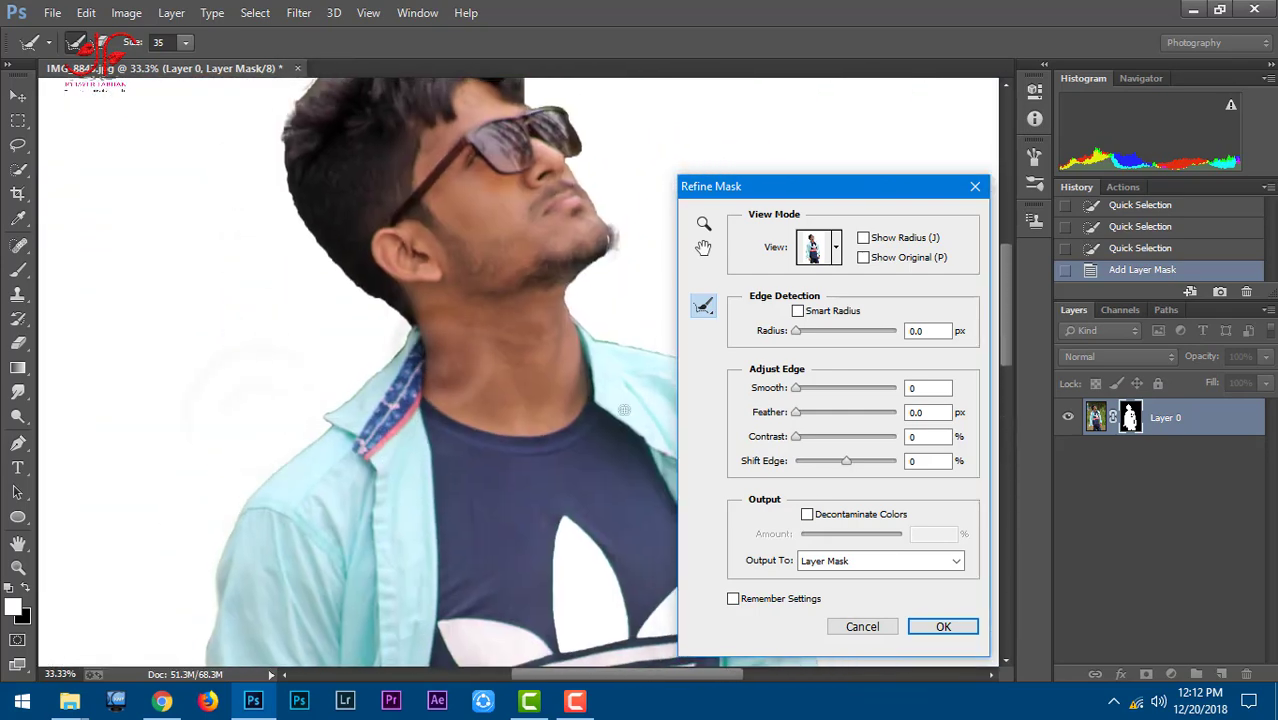
Set the mask edge contrast to 37, confirm, and apply the layer mask permanently.
{"action": "left_click_drag", "start_coordinate": [851, 447], "coordinate": [835, 449]}
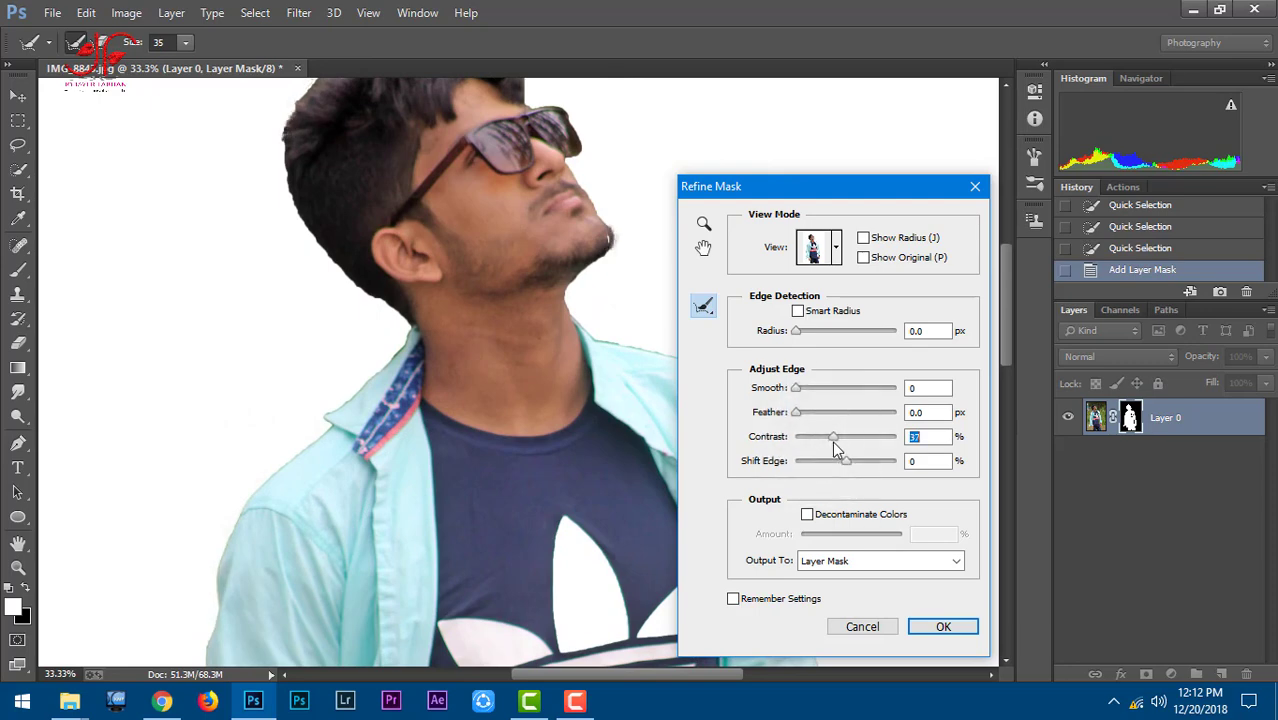
{"action": "left_click", "coordinate": [945, 630]}
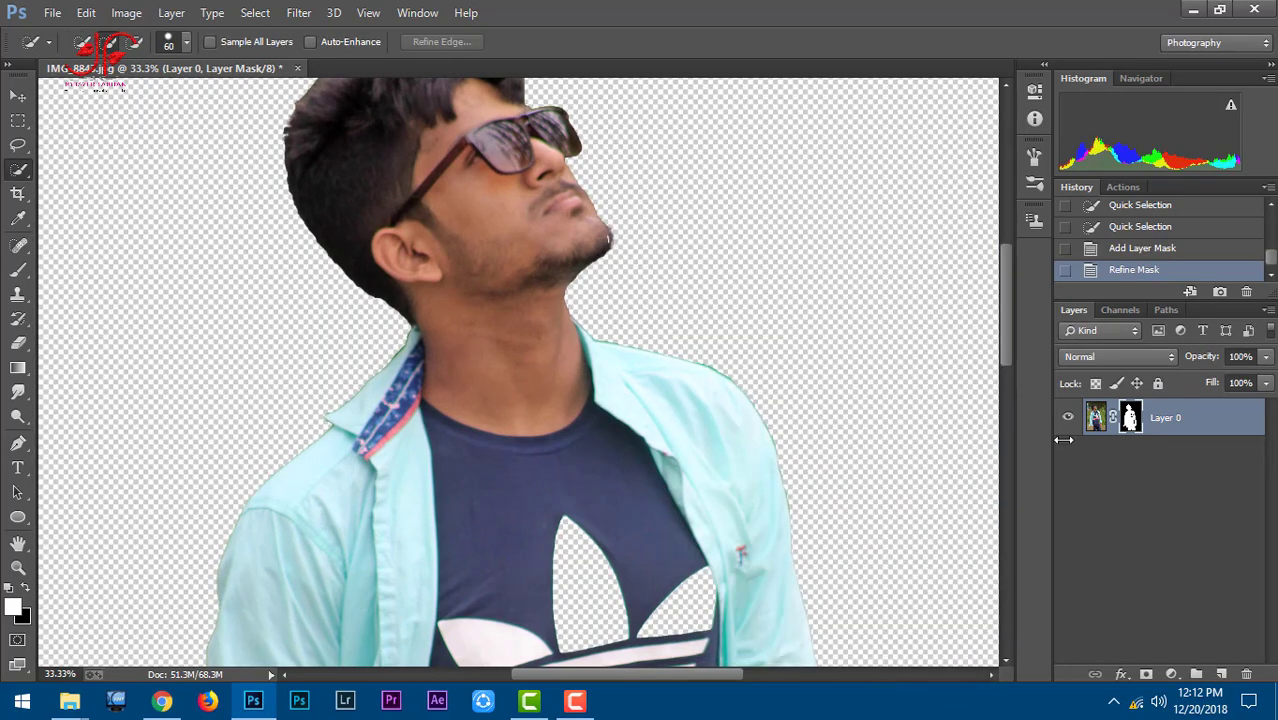
{"action": "right_click", "coordinate": [1131, 416]}
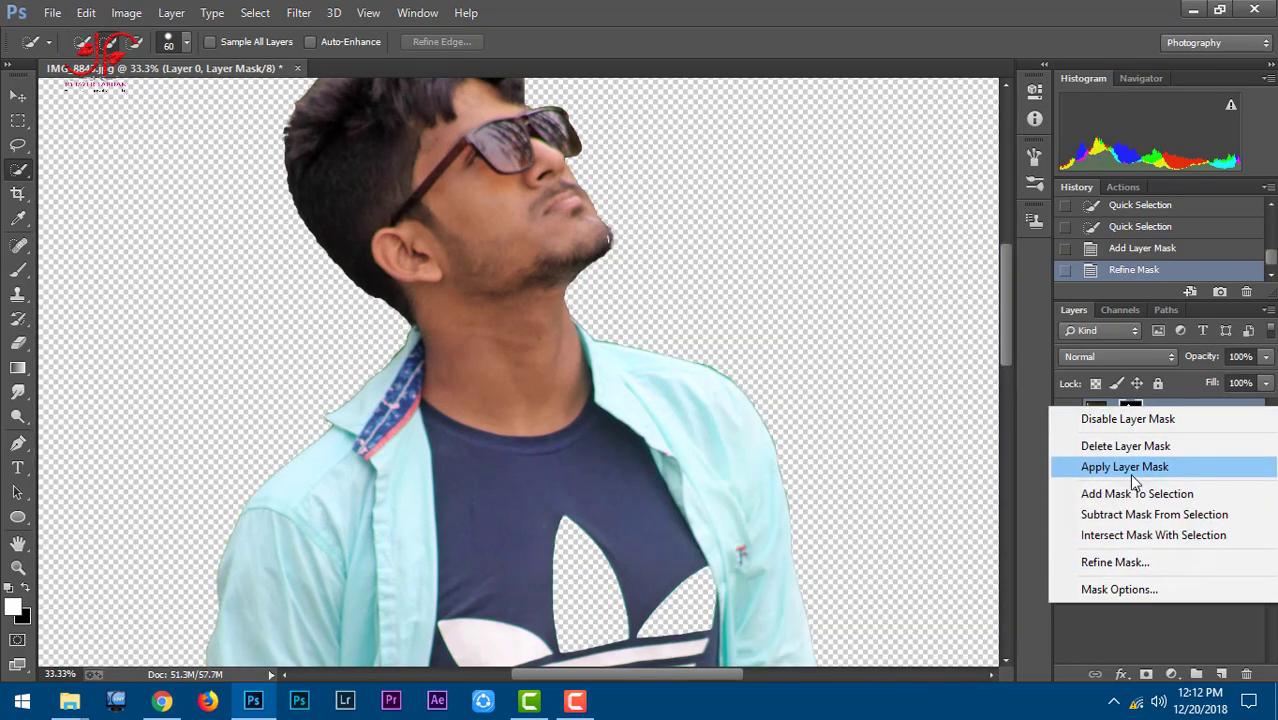
{"action": "left_click", "coordinate": [1133, 470]}
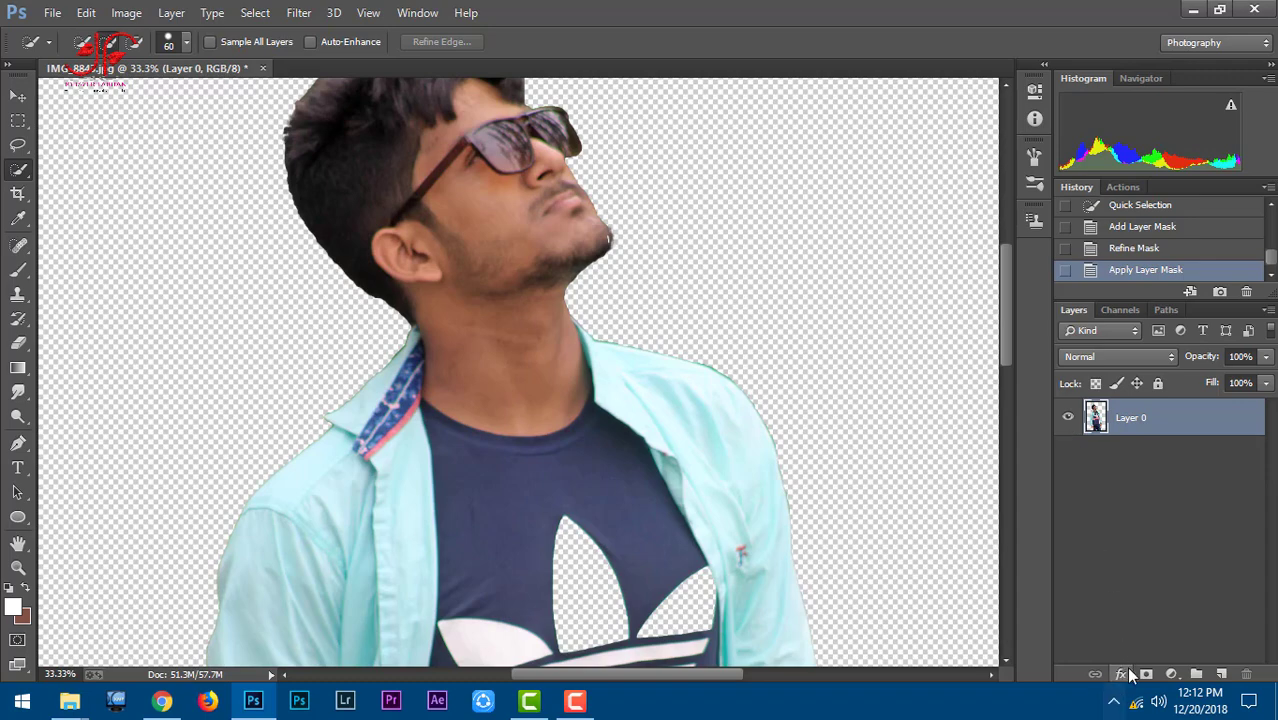
{"action": "left_click", "coordinate": [1135, 707]}
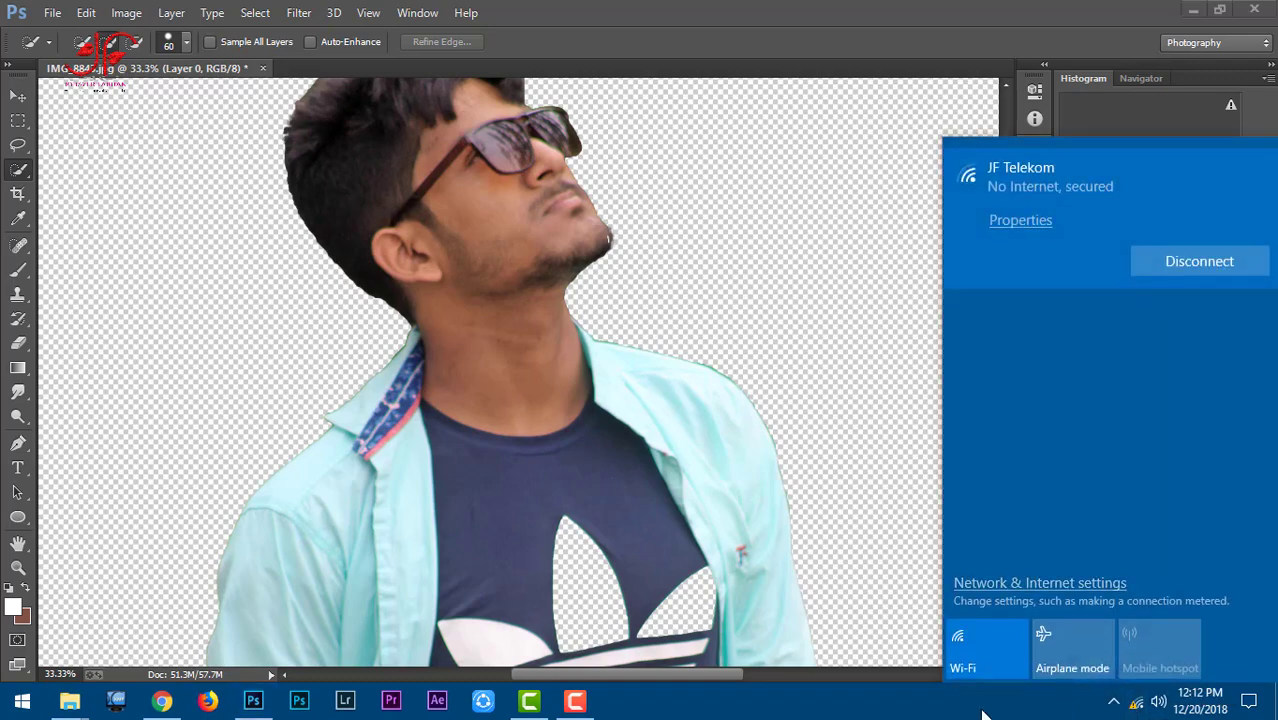
{"action": "left_click", "coordinate": [577, 703]}
{"action": "left_click", "coordinate": [1187, 612]}
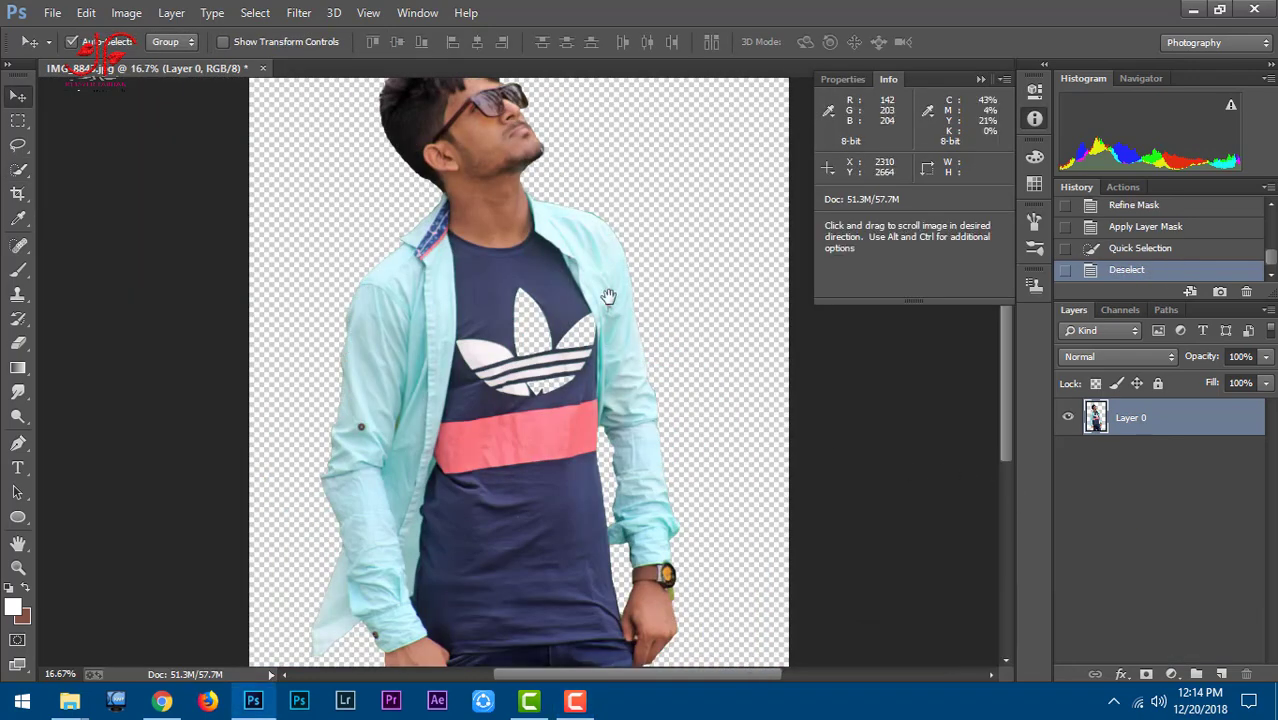
Erase stray background strands around the top and edges of the hair.
{"action": "left_click_drag", "start_coordinate": [603, 266], "coordinate": [613, 300]}
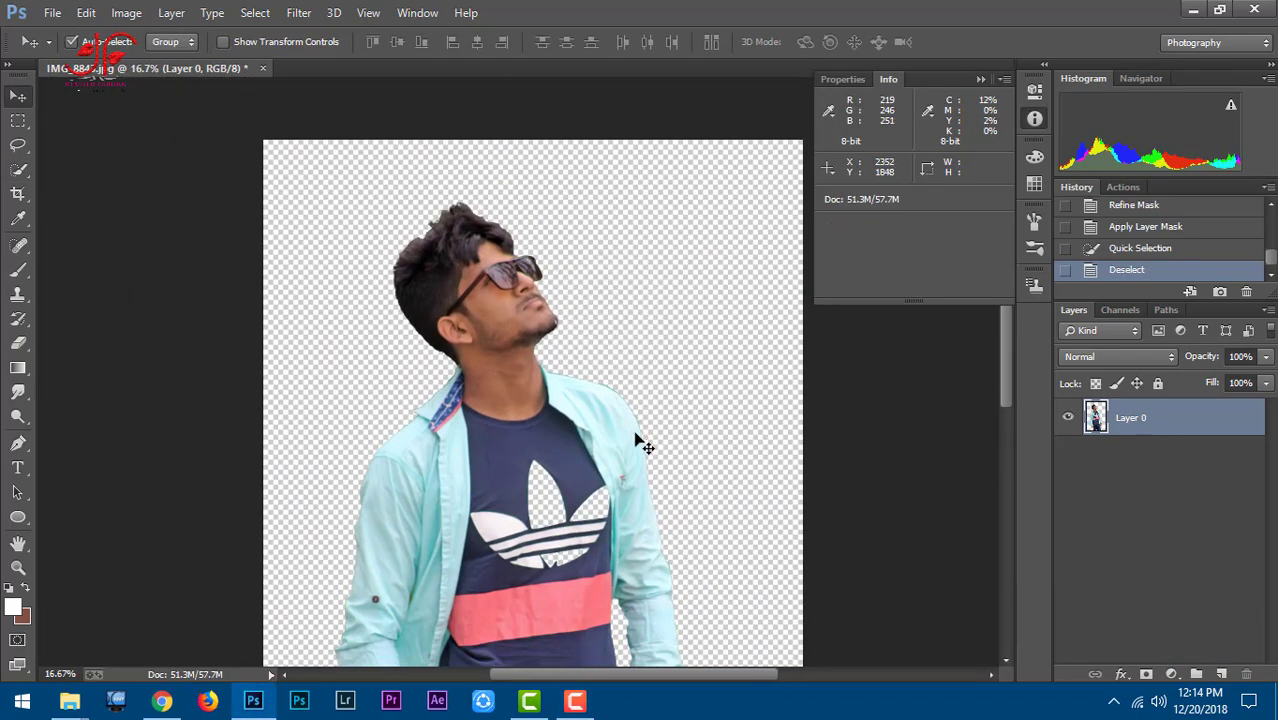
{"action": "key", "text": "ctrl+plus"}
{"action": "left_click", "coordinate": [979, 79]}
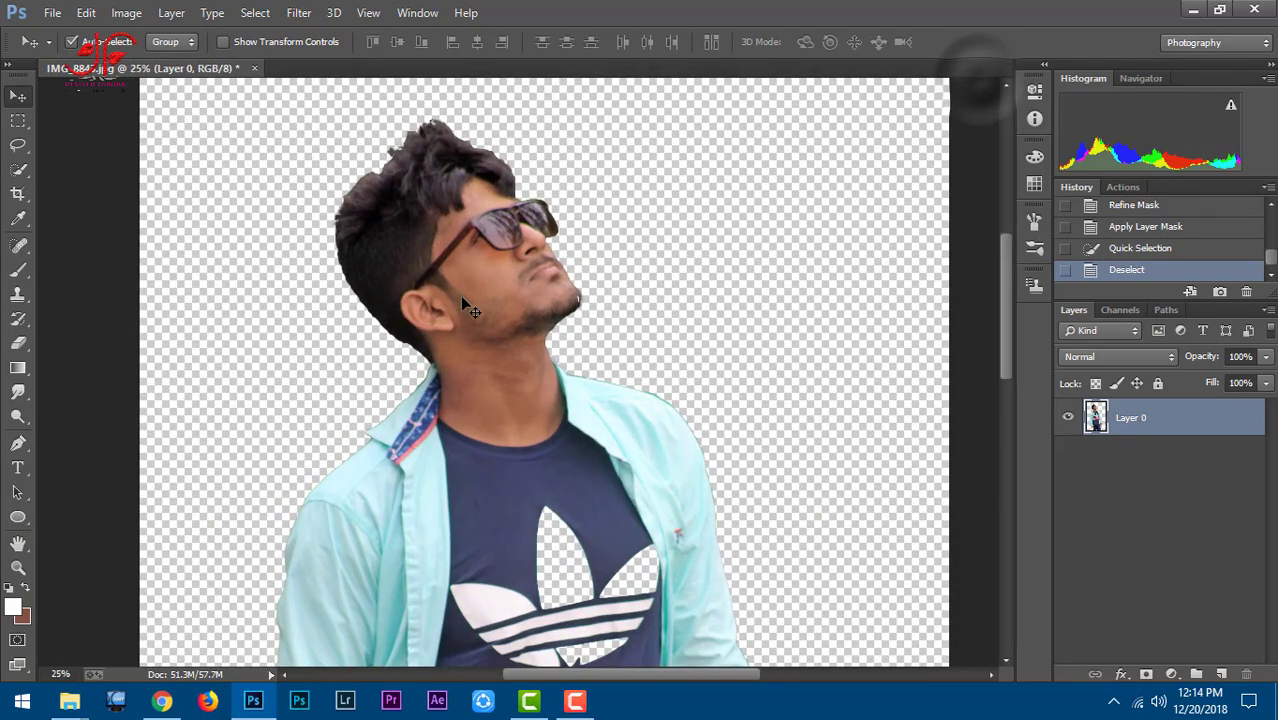
{"action": "mouse_move", "coordinate": [485, 413]}
{"action": "left_mouse_down"}
{"action": "mouse_move", "coordinate": [521, 344]}
{"action": "mouse_move", "coordinate": [476, 448]}
{"action": "mouse_move", "coordinate": [579, 379]}
{"action": "mouse_move", "coordinate": [562, 432]}
{"action": "left_mouse_up"}
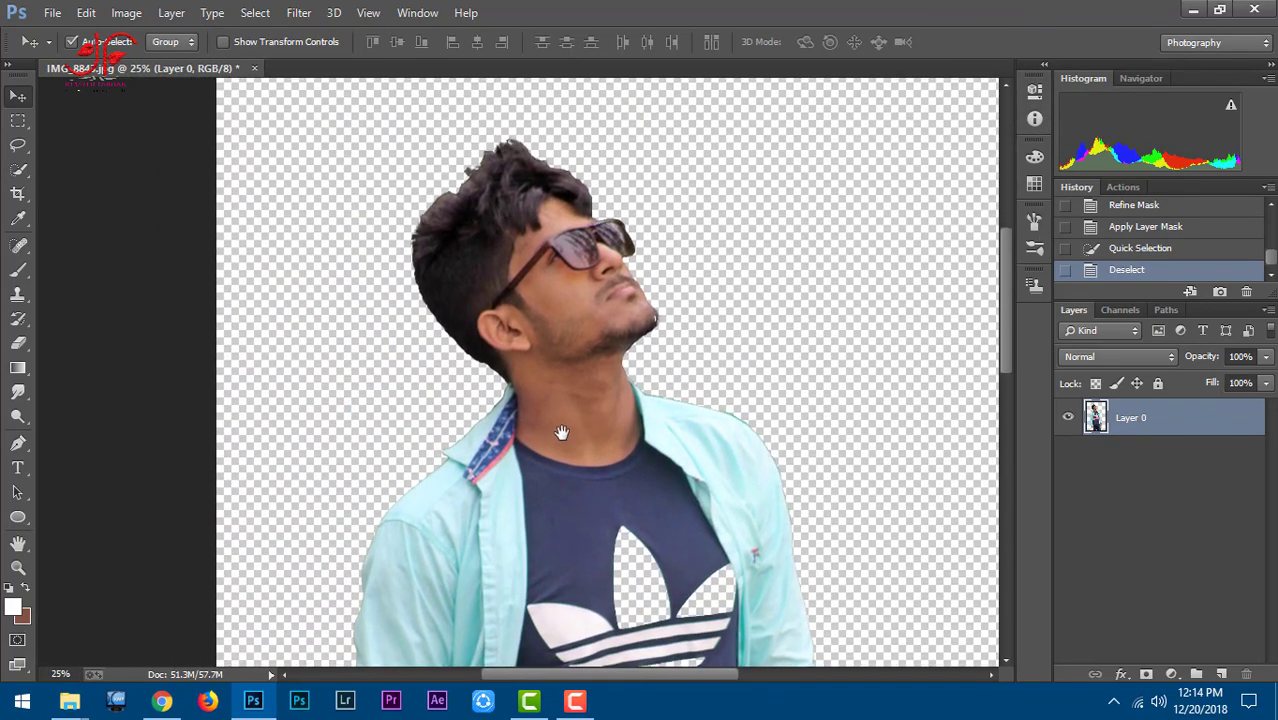
{"action": "left_click", "coordinate": [18, 343]}
{"action": "key", "text": "ctrl+plus"}
{"action": "key", "text": "ctrl+plus"}
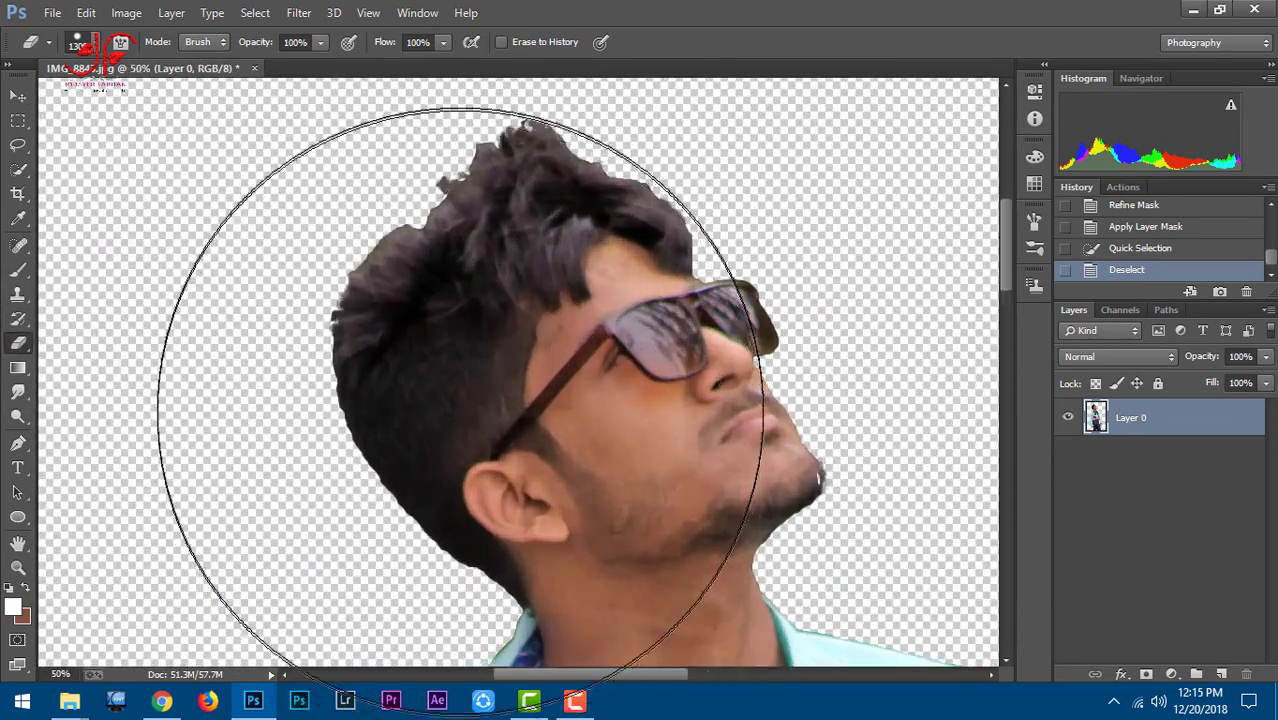
{"action": "left_click_drag", "start_coordinate": [461, 411], "coordinate": [411, 551]}
{"action": "key", "text": "bracketleft"}
{"action": "key", "text": "bracketleft"}
{"action": "key", "text": "bracketleft"}
{"action": "key", "text": "bracketleft"}
{"action": "key", "text": "bracketleft"}
{"action": "key", "text": "bracketleft"}
{"action": "key", "text": "bracketleft"}
{"action": "key", "text": "bracketleft"}
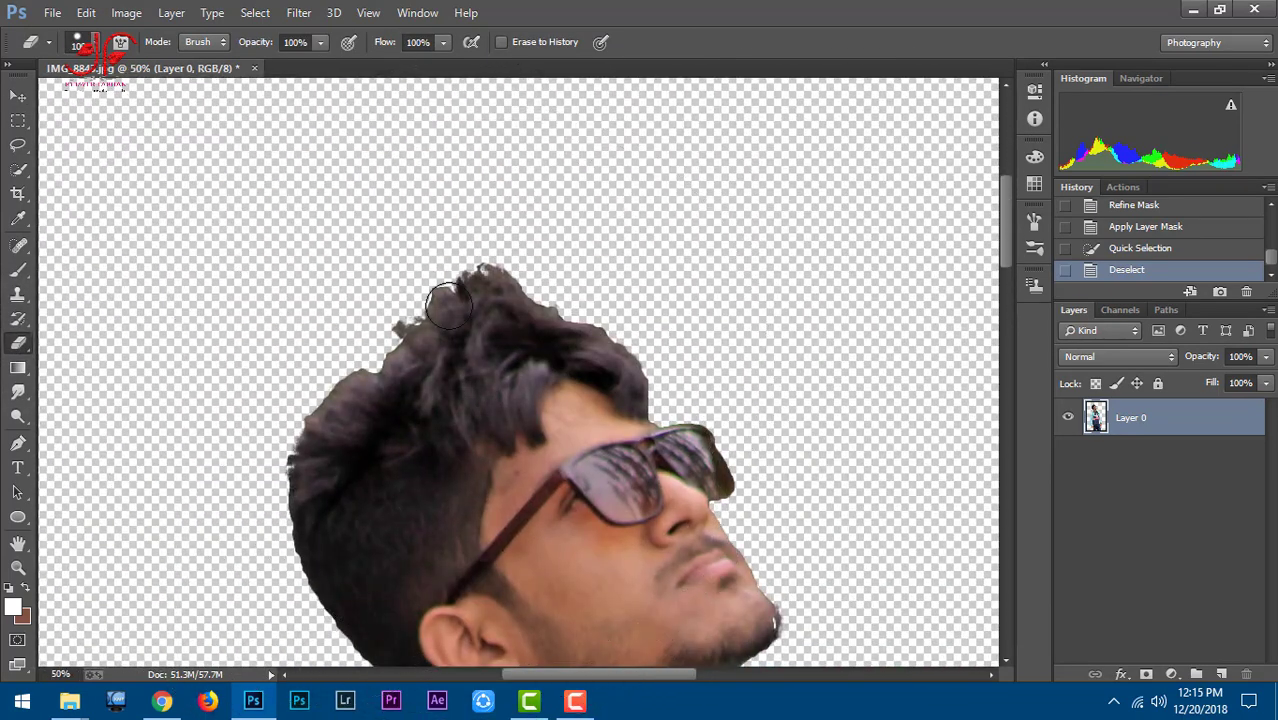
{"action": "mouse_move", "coordinate": [461, 251]}
{"action": "left_mouse_down"}
{"action": "mouse_move", "coordinate": [502, 251]}
{"action": "mouse_move", "coordinate": [434, 262]}
{"action": "mouse_move", "coordinate": [425, 278]}
{"action": "left_mouse_up"}
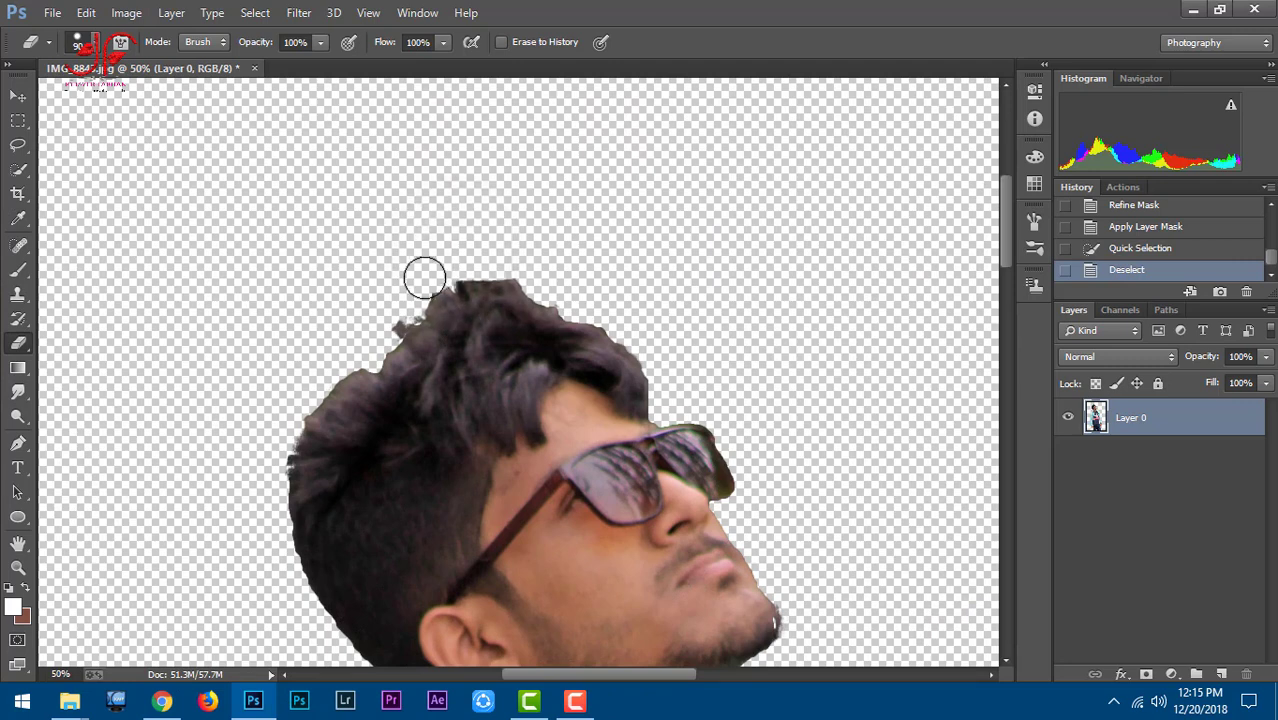
{"action": "left_click_drag", "start_coordinate": [387, 320], "coordinate": [425, 350]}
{"action": "mouse_move", "coordinate": [508, 306]}
{"action": "left_mouse_down"}
{"action": "mouse_move", "coordinate": [508, 286]}
{"action": "mouse_move", "coordinate": [580, 292]}
{"action": "left_mouse_up"}
{"action": "key", "text": "ctrl+z"}
Erase the leftover fringe at the chin and neck.
{"action": "left_click_drag", "start_coordinate": [473, 651], "coordinate": [243, 421]}
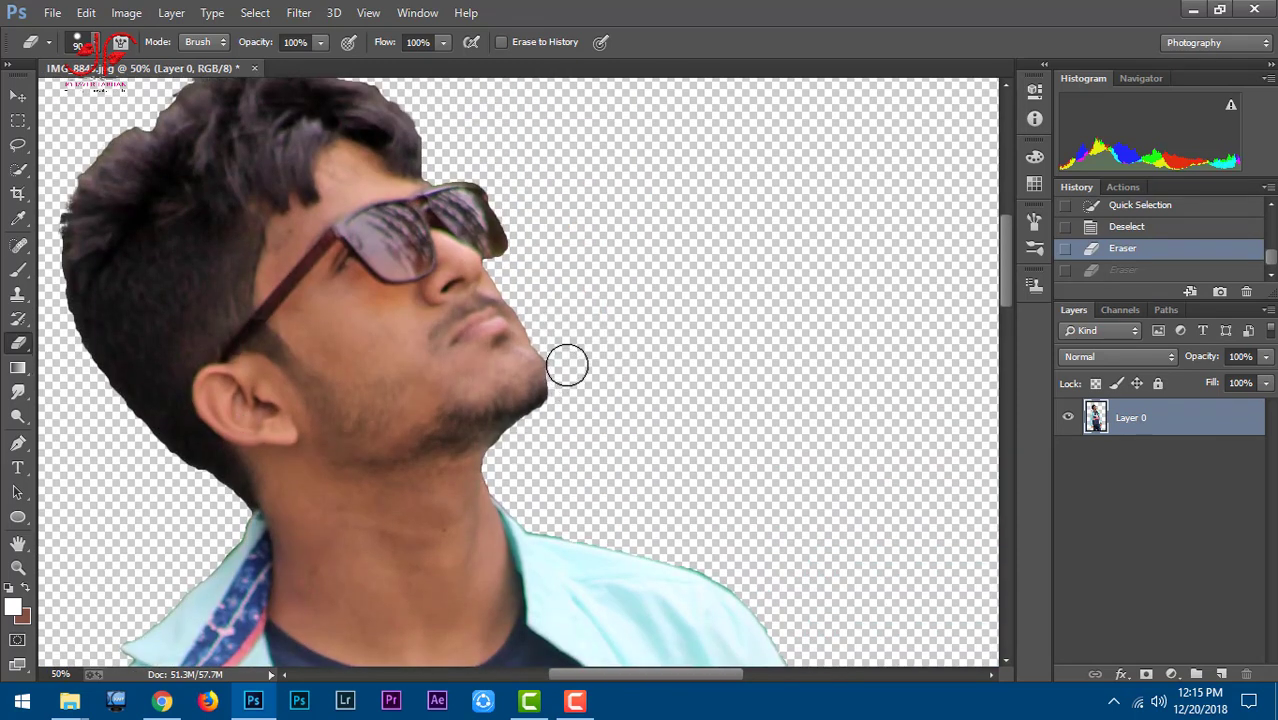
{"action": "left_click", "coordinate": [567, 365]}
{"action": "left_click_drag", "start_coordinate": [528, 497], "coordinate": [623, 327]}
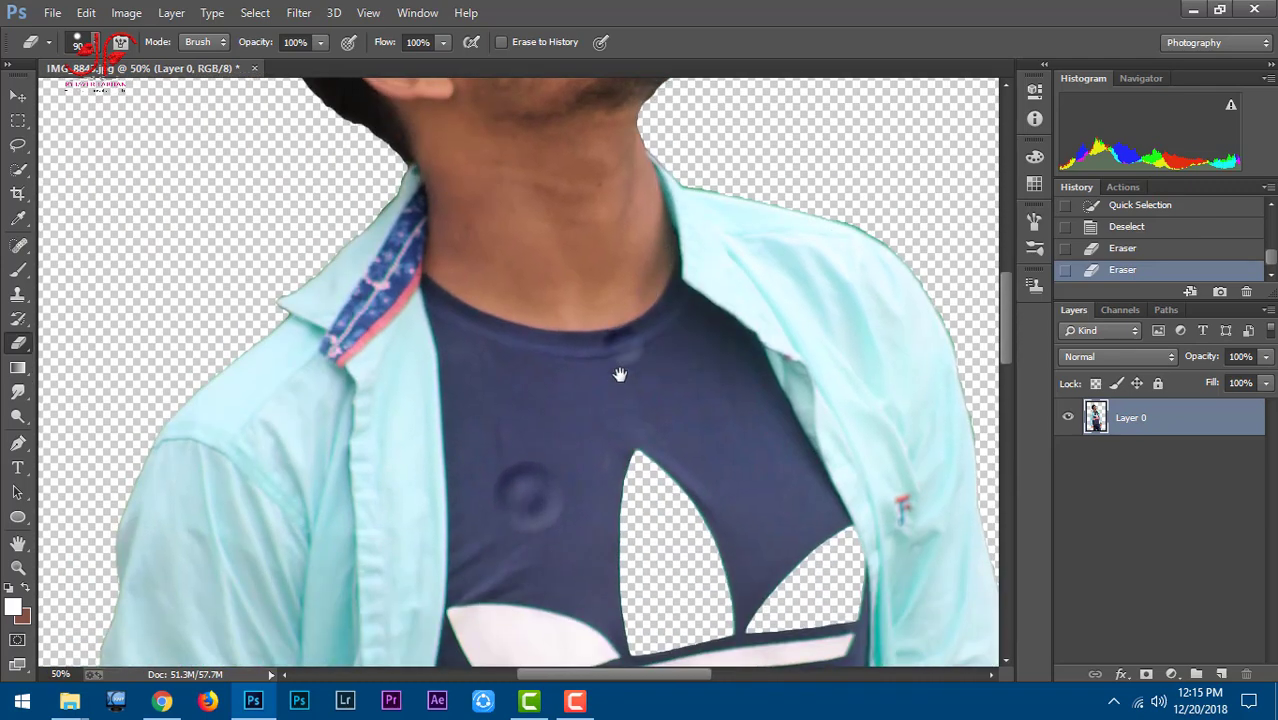
{"action": "left_click", "coordinate": [671, 254]}
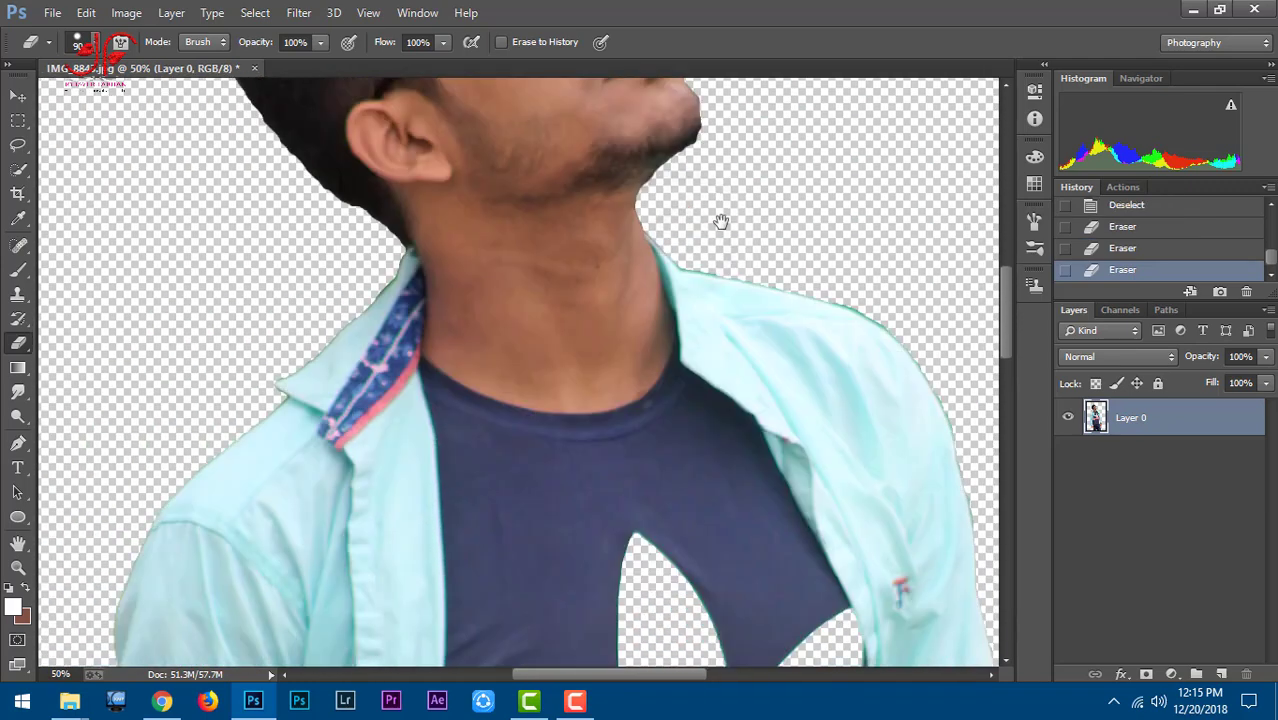
Erase the green fringe along the hand and the grey fringe beside the sleeve.
{"action": "scroll", "coordinate": [700, 240], "scroll_direction": "down", "scroll_amount": 10}
{"action": "scroll", "coordinate": [491, 514], "scroll_direction": "down", "scroll_amount": 5}
{"action": "scroll", "coordinate": [498, 455], "scroll_direction": "down", "scroll_amount": 5}
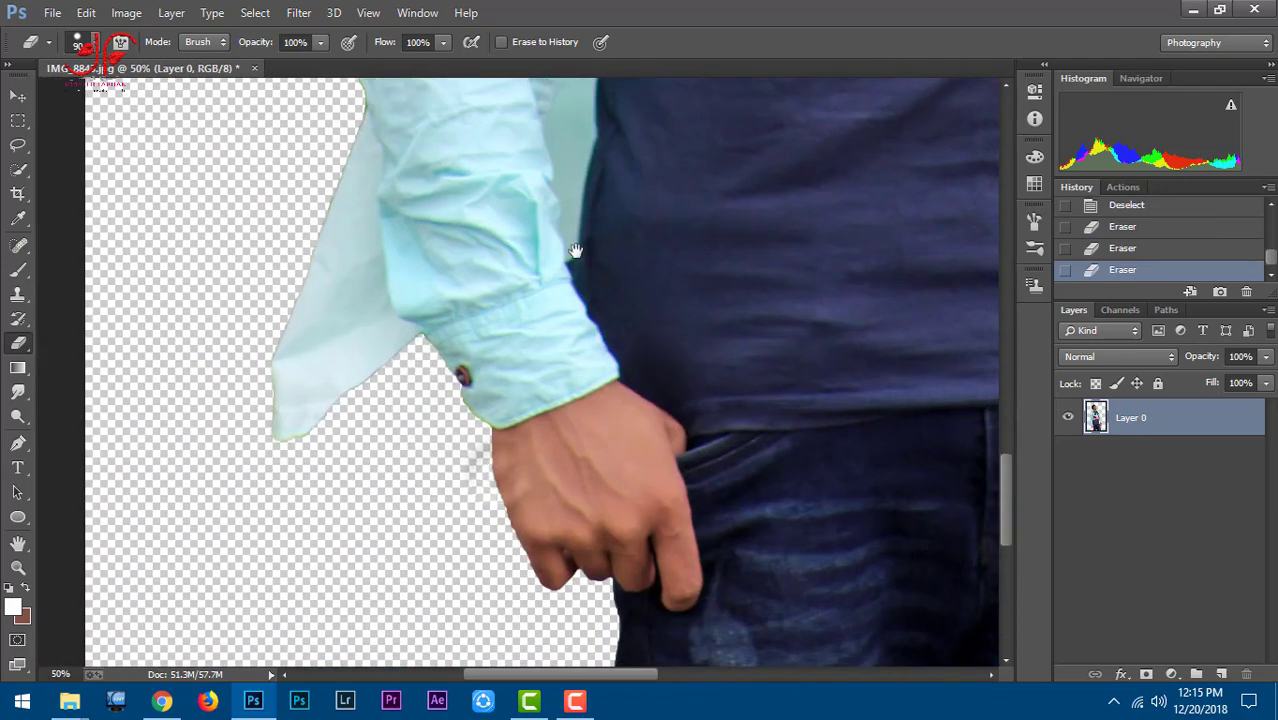
{"action": "scroll", "coordinate": [400, 456], "scroll_direction": "down", "scroll_amount": 5}
{"action": "scroll", "coordinate": [288, 457], "scroll_direction": "right", "scroll_amount": 5}
{"action": "scroll", "coordinate": [665, 512], "scroll_direction": "up", "scroll_amount": 5}
{"action": "mouse_move", "coordinate": [665, 512]}
{"action": "left_mouse_down"}
{"action": "mouse_move", "coordinate": [682, 432]}
{"action": "mouse_move", "coordinate": [664, 352]}
{"action": "left_mouse_up"}
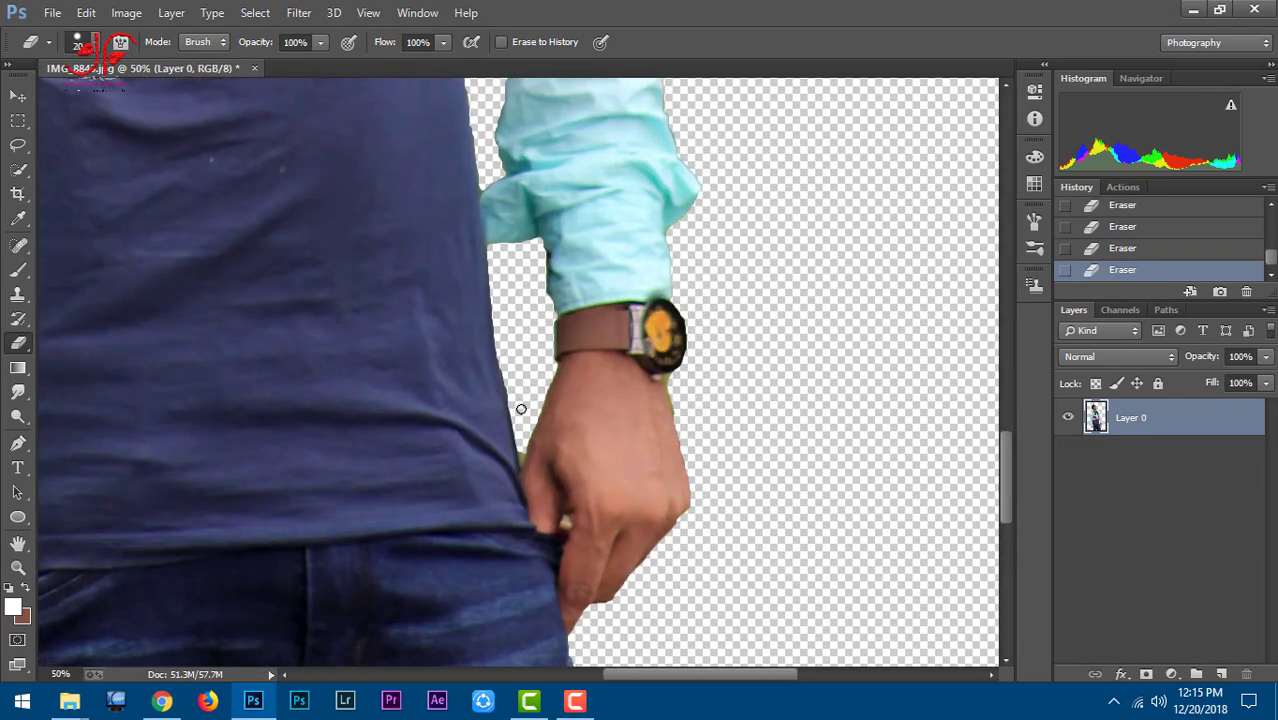
{"action": "mouse_move", "coordinate": [521, 439]}
{"action": "left_mouse_down"}
{"action": "mouse_move", "coordinate": [522, 458]}
{"action": "mouse_move", "coordinate": [595, 170]}
{"action": "left_mouse_up"}
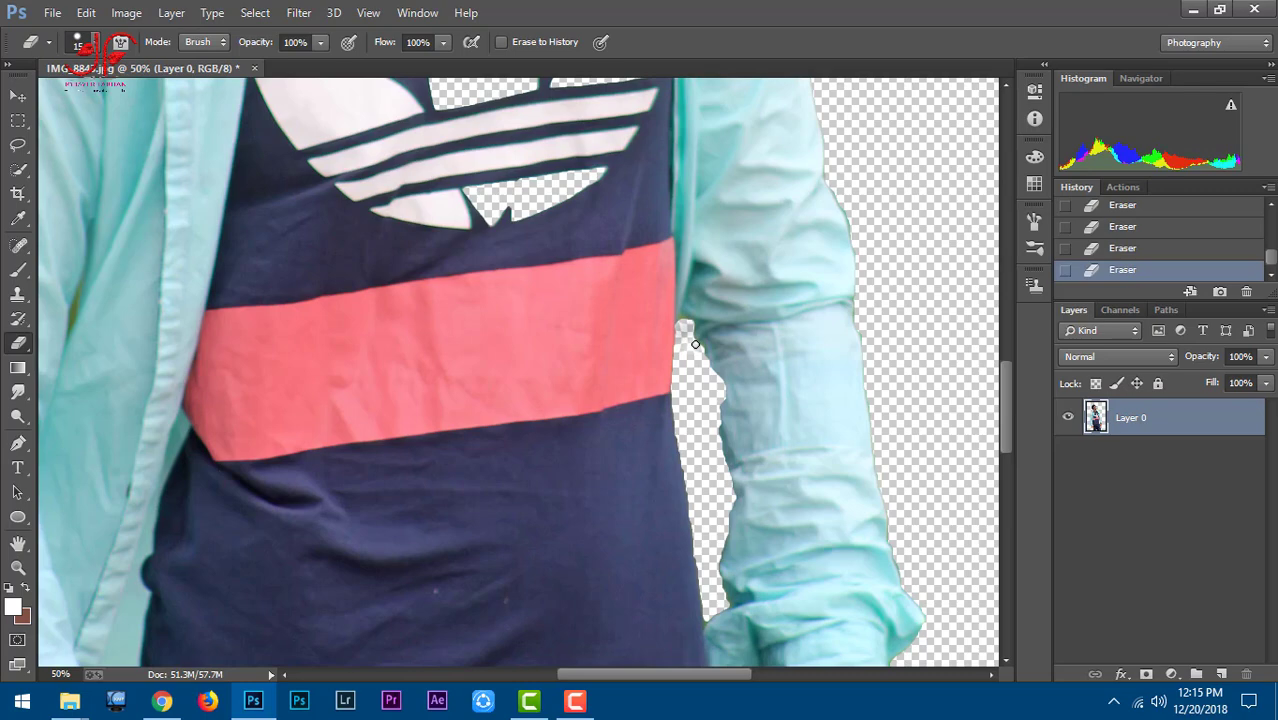
{"action": "left_click_drag", "start_coordinate": [695, 344], "coordinate": [722, 393]}
{"action": "mouse_move", "coordinate": [720, 322]}
{"action": "left_mouse_down"}
{"action": "mouse_move", "coordinate": [745, 480]}
{"action": "mouse_move", "coordinate": [856, 605]}
{"action": "left_mouse_up"}
{"action": "left_click_drag", "start_coordinate": [600, 300], "coordinate": [608, 443]}
{"action": "key", "text": "ctrl+minus"}
{"action": "key", "text": "ctrl+minus"}
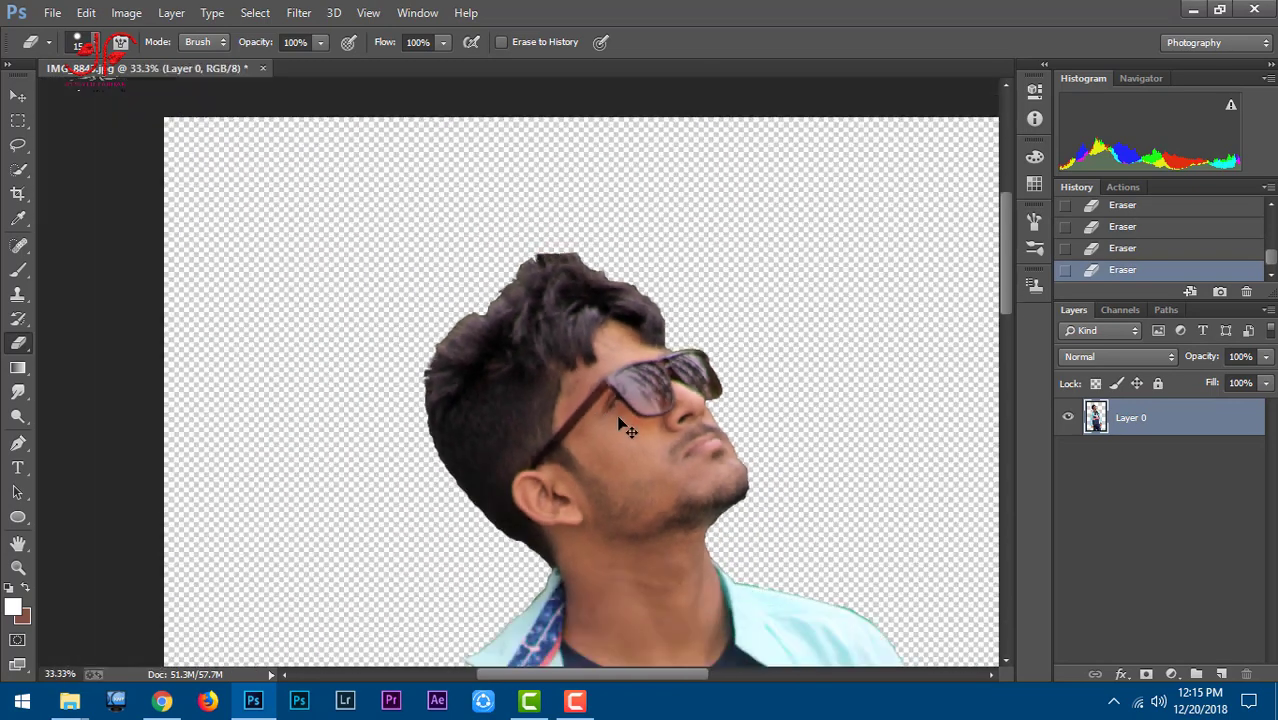
{"action": "key", "text": "ctrl+minus"}
{"action": "key", "text": "ctrl+minus"}
{"action": "key", "text": "ctrl+minus"}
Open the blurred green park PNG image.
{"action": "left_click", "coordinate": [55, 12]}
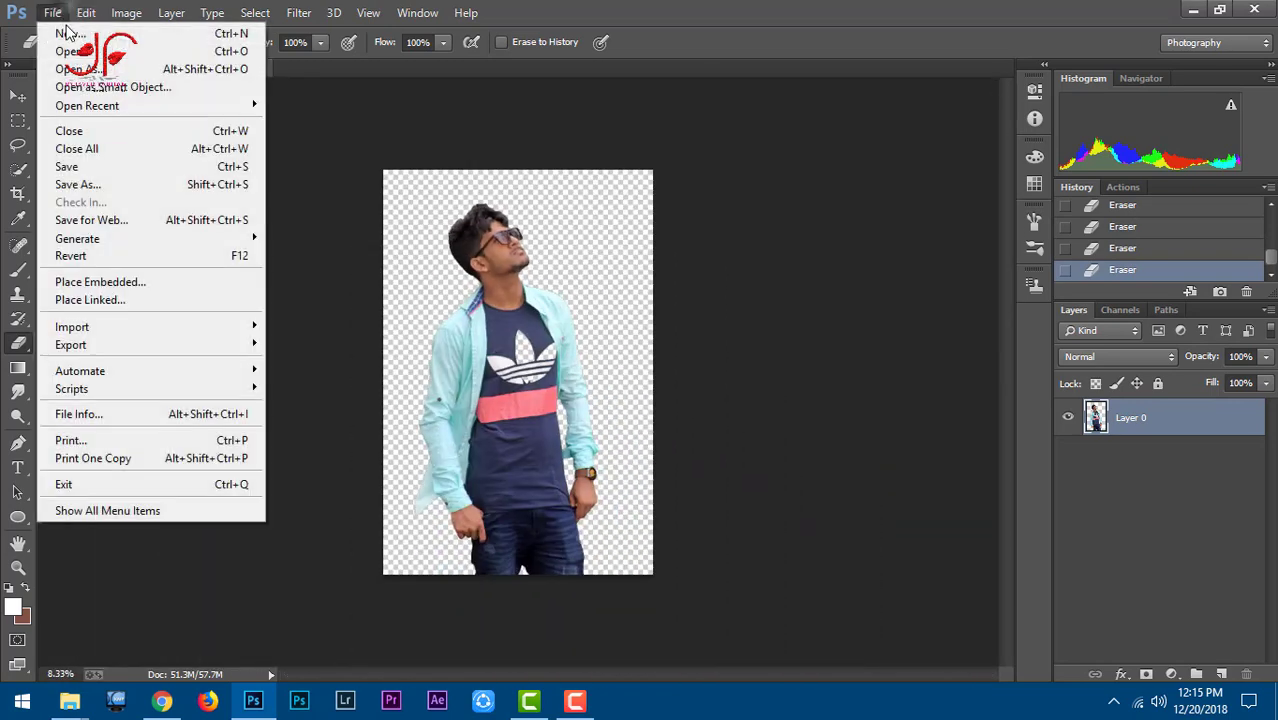
{"action": "left_click", "coordinate": [72, 47]}
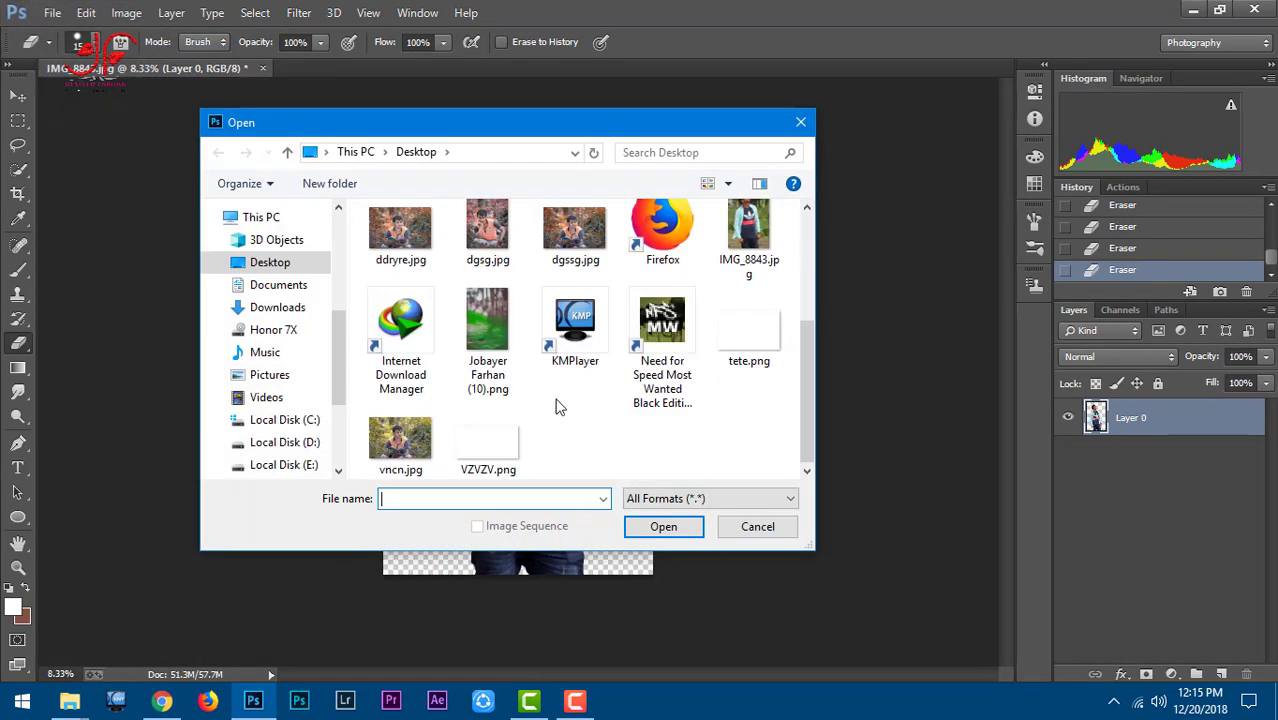
{"action": "double_click", "coordinate": [487, 325]}
Move the park image into the man's document as Layer 1, with Layer 0 above it.
{"action": "key", "text": "v"}
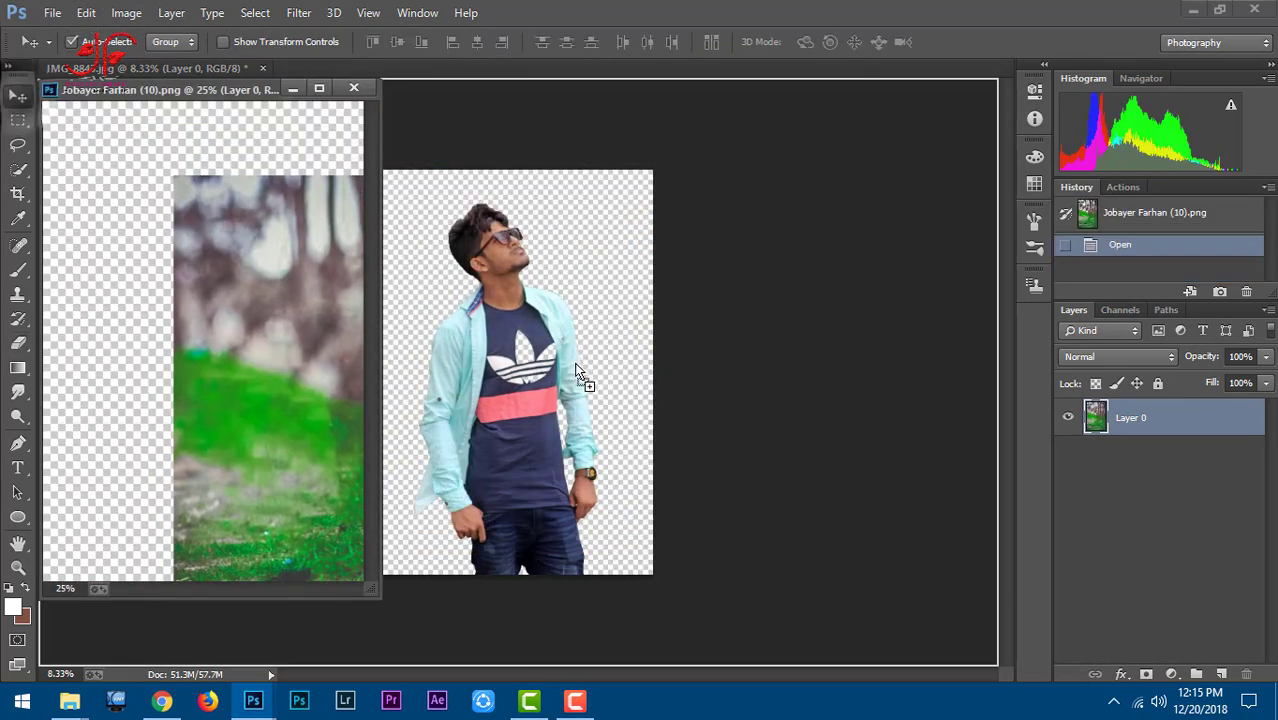
{"action": "left_click_drag", "start_coordinate": [577, 372], "coordinate": [577, 372]}
{"action": "left_click", "coordinate": [353, 88]}
{"action": "left_click", "coordinate": [1202, 470]}
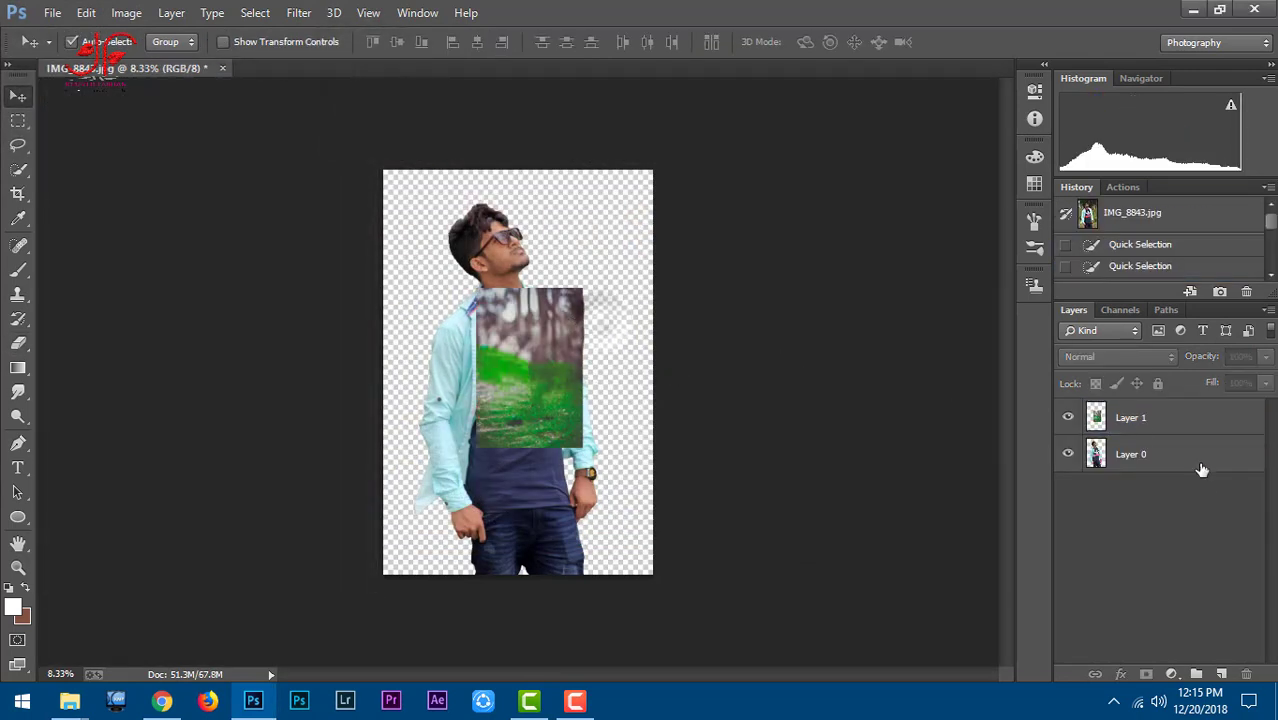
{"action": "left_click_drag", "start_coordinate": [1150, 460], "coordinate": [1141, 410]}
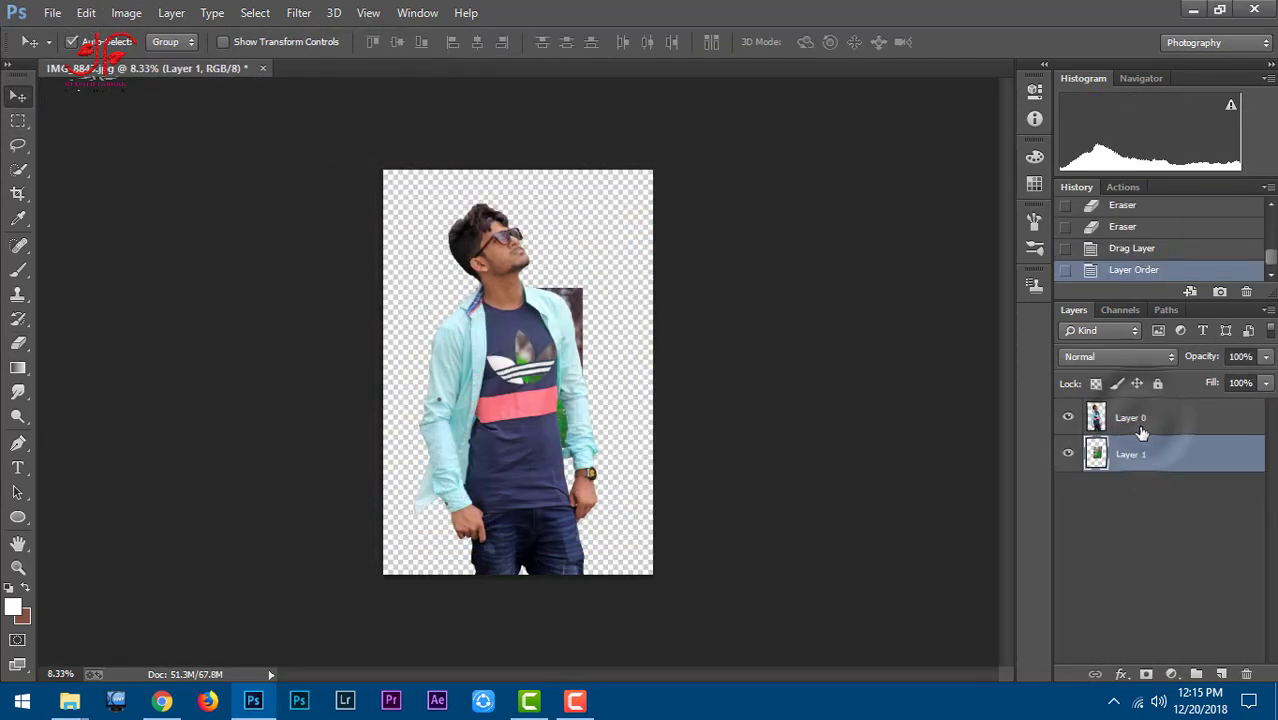
{"action": "left_click", "coordinate": [18, 194]}
Crop-extend the canvas upward and to both sides of the man.
{"action": "left_click_drag", "start_coordinate": [653, 371], "coordinate": [668, 371]}
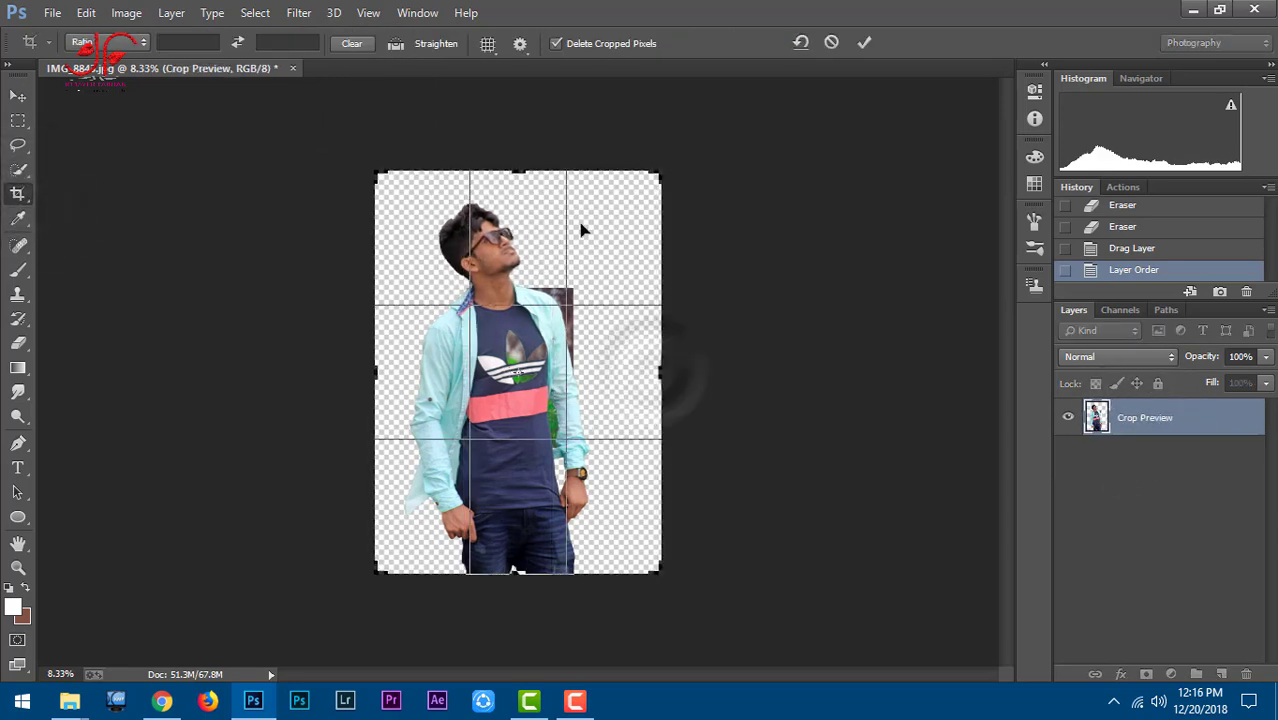
{"action": "left_click_drag", "start_coordinate": [518, 171], "coordinate": [518, 155]}
{"action": "left_click_drag", "start_coordinate": [385, 383], "coordinate": [379, 383]}
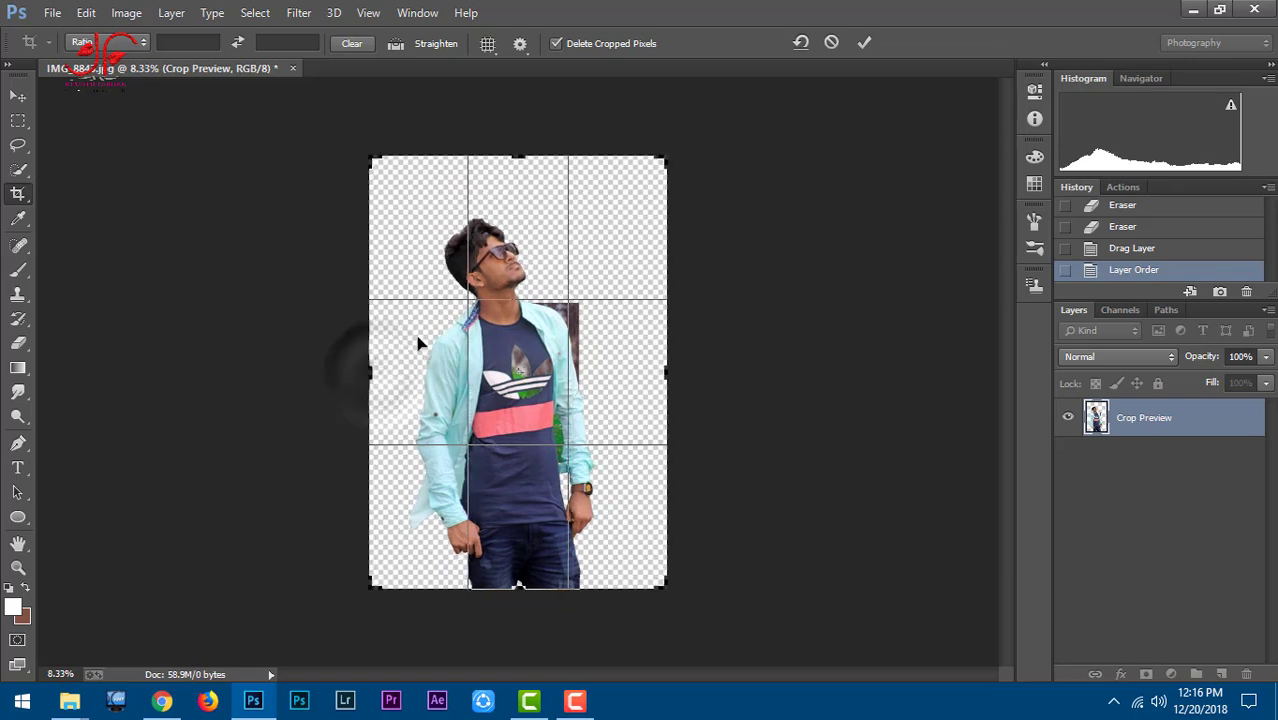
{"action": "key", "text": "Return"}
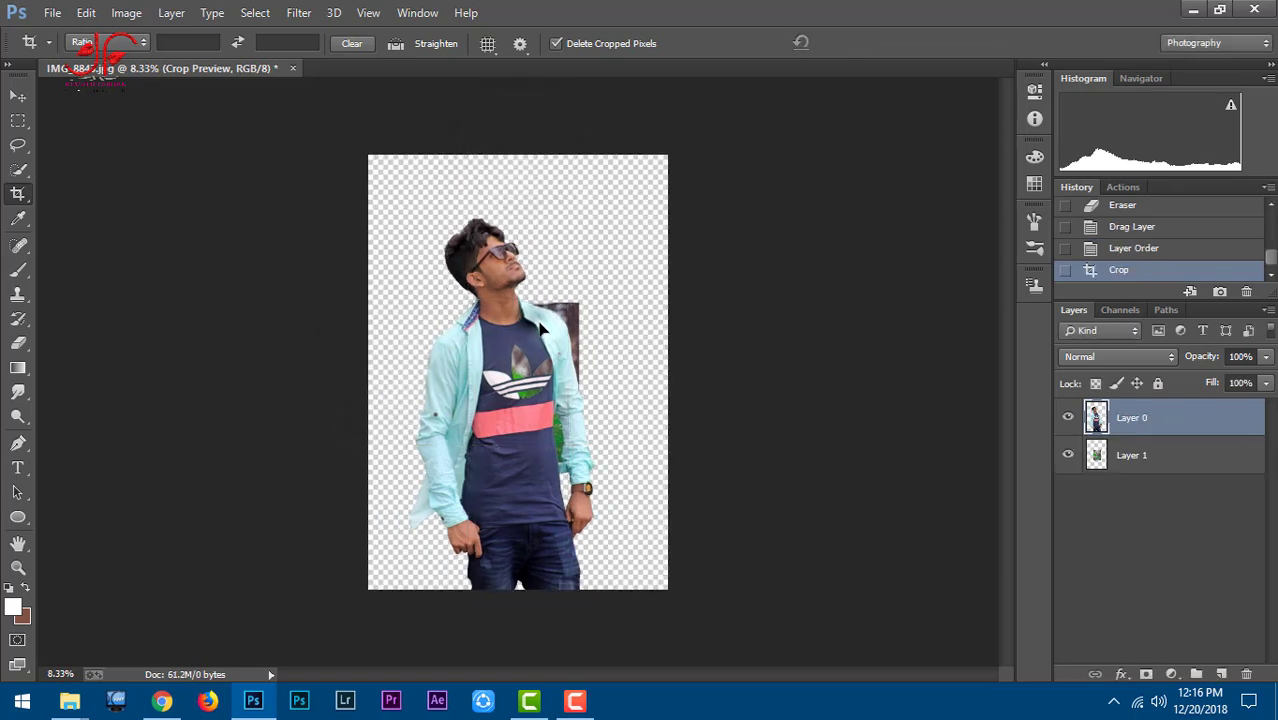
Scale the man's layer down to about 87% and move him lower.
{"action": "left_click", "coordinate": [1178, 463]}
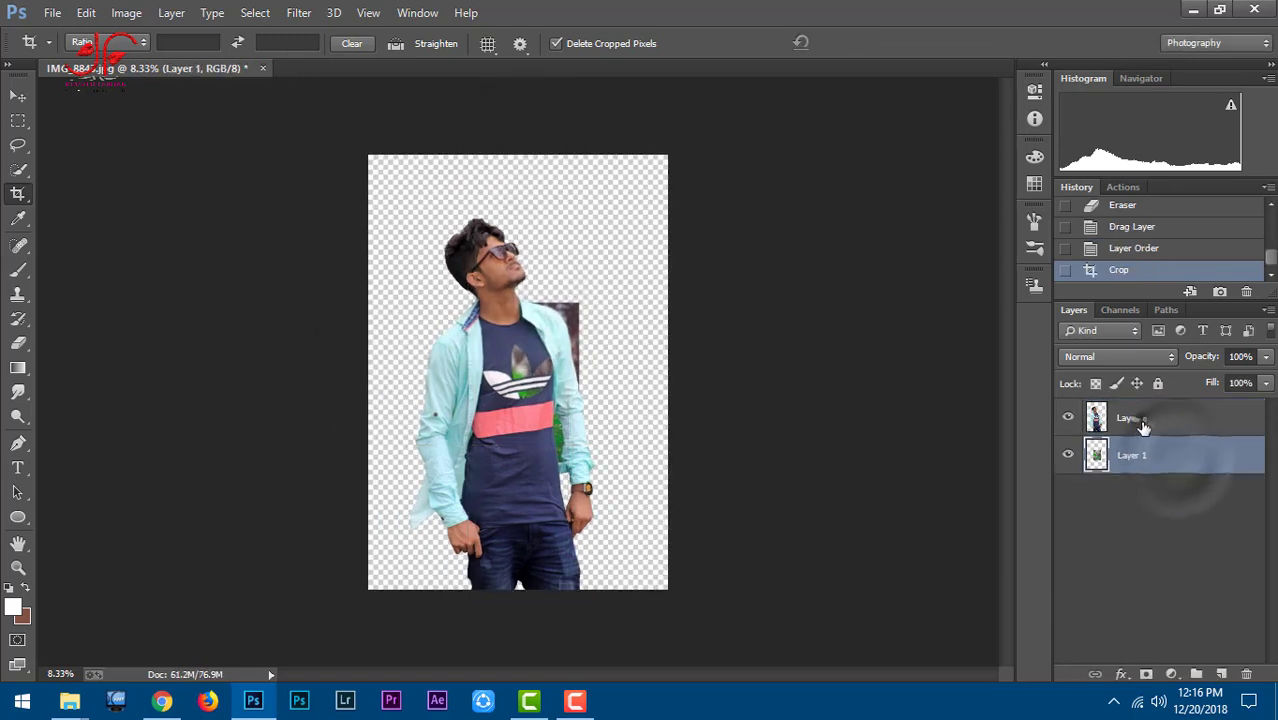
{"action": "left_click", "coordinate": [1141, 417]}
{"action": "key", "text": "ctrl+t"}
{"action": "left_click_drag", "start_coordinate": [596, 218], "coordinate": [587, 235]}
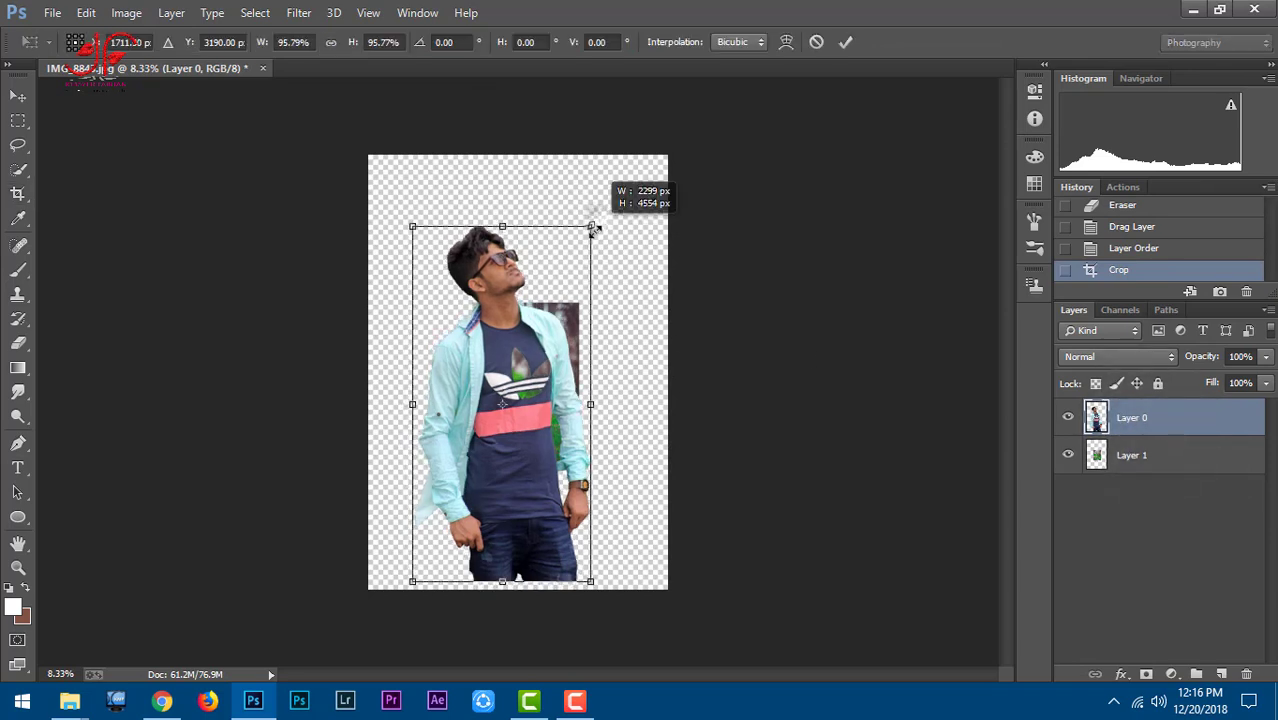
{"action": "left_click_drag", "start_coordinate": [548, 276], "coordinate": [549, 292]}
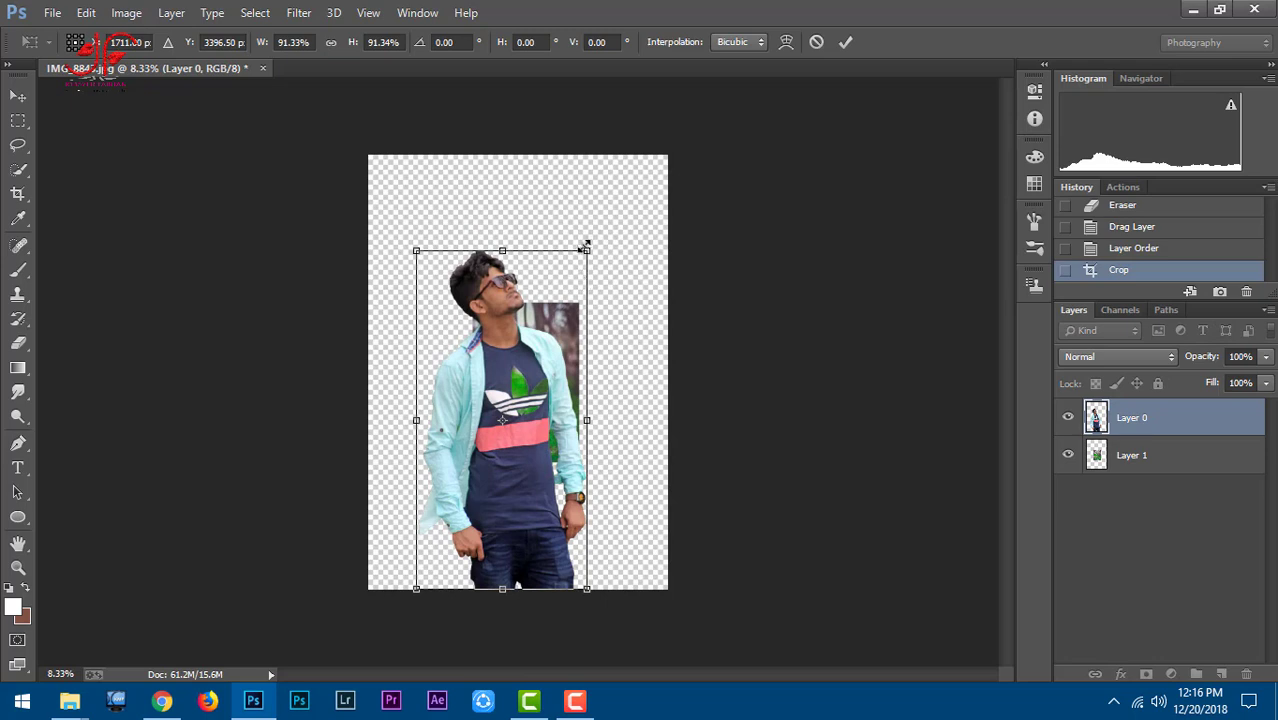
{"action": "left_click_drag", "start_coordinate": [585, 250], "coordinate": [587, 268]}
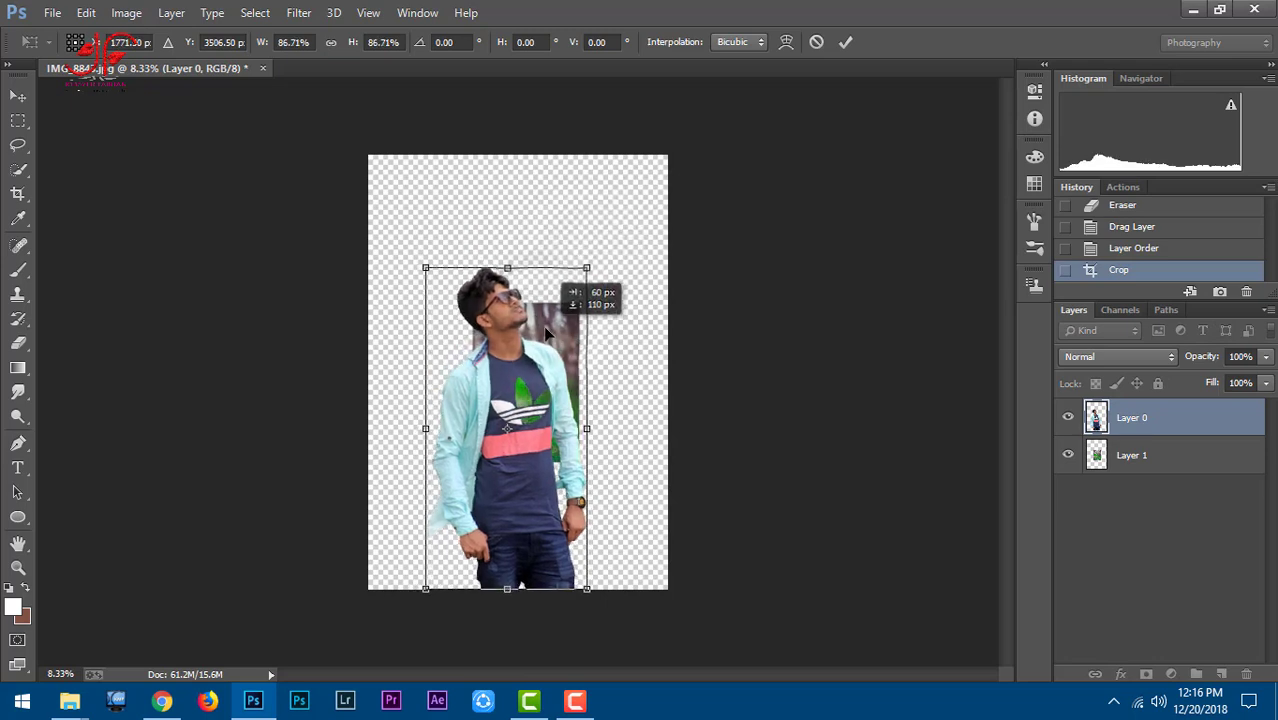
Re-crop the canvas slightly wider on the left.
{"action": "left_click", "coordinate": [17, 193]}
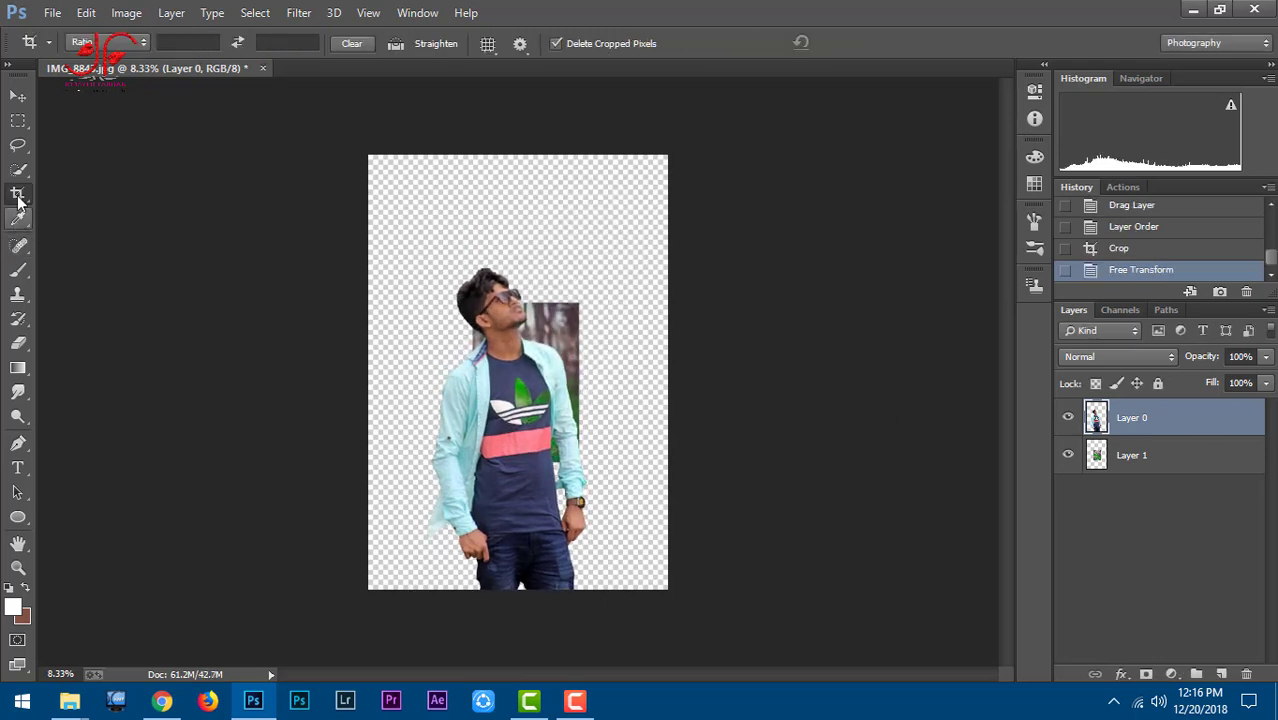
{"action": "left_click_drag", "start_coordinate": [408, 334], "coordinate": [419, 378]}
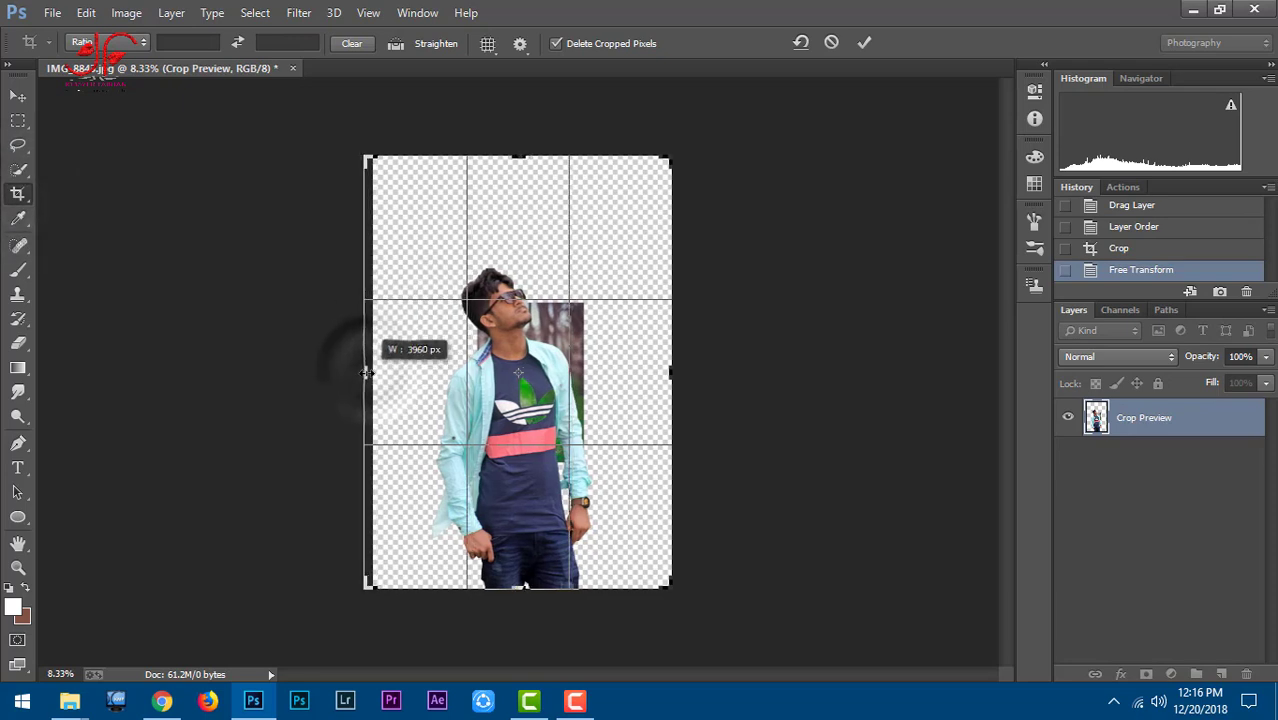
{"action": "key", "text": "Return"}
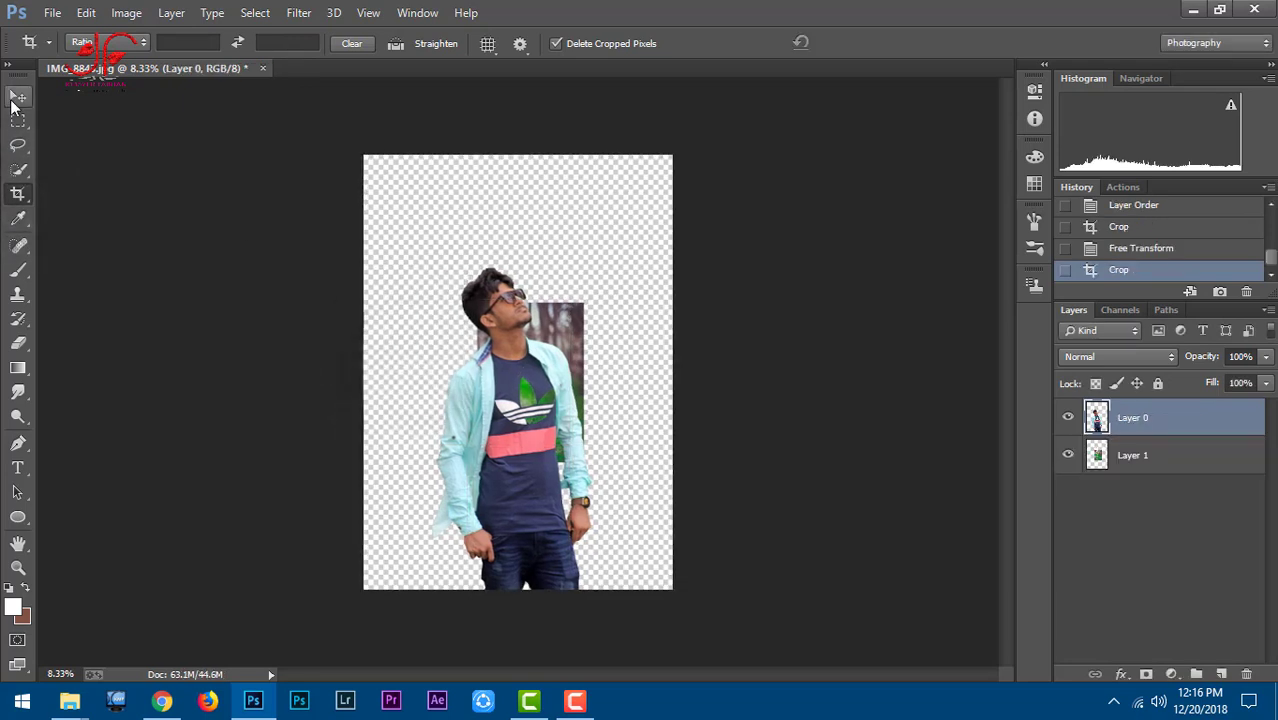
Scale the park background layer to about 308.5% so it fills the whole canvas.
{"action": "key", "text": "v"}
{"action": "left_click", "coordinate": [1173, 457]}
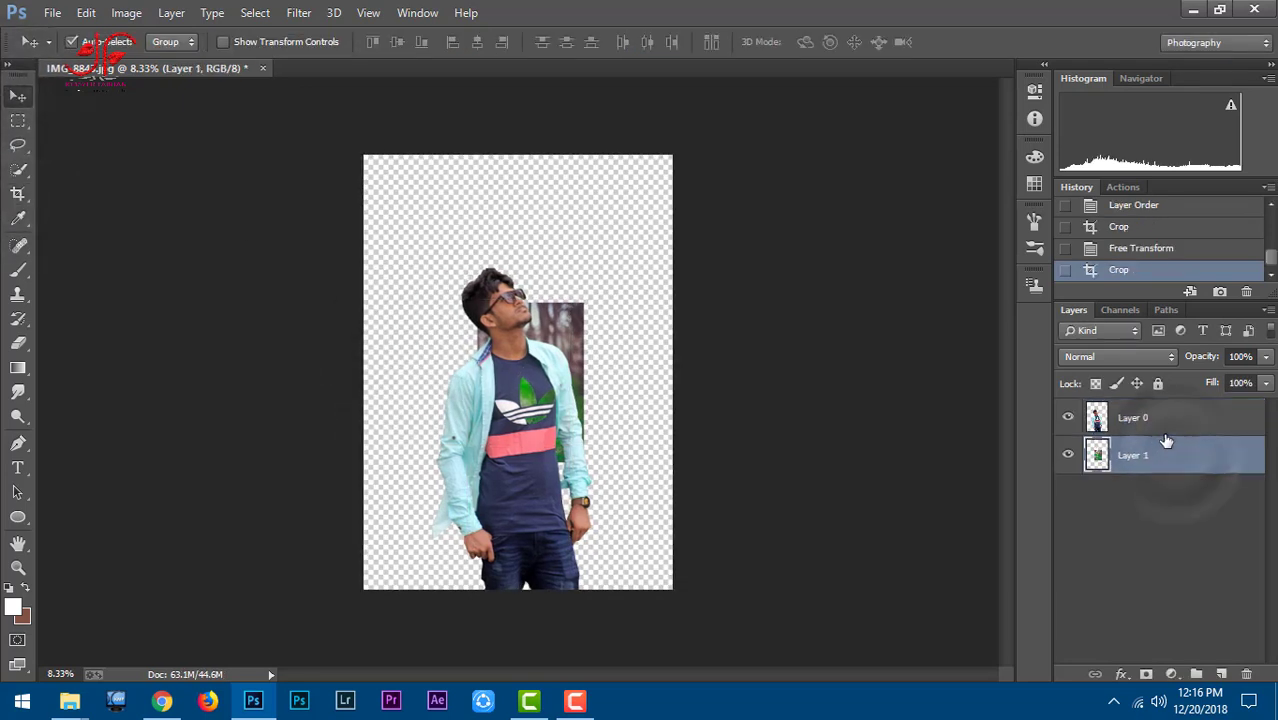
{"action": "key", "text": "ctrl+t"}
{"action": "left_click_drag", "start_coordinate": [586, 303], "coordinate": [688, 157]}
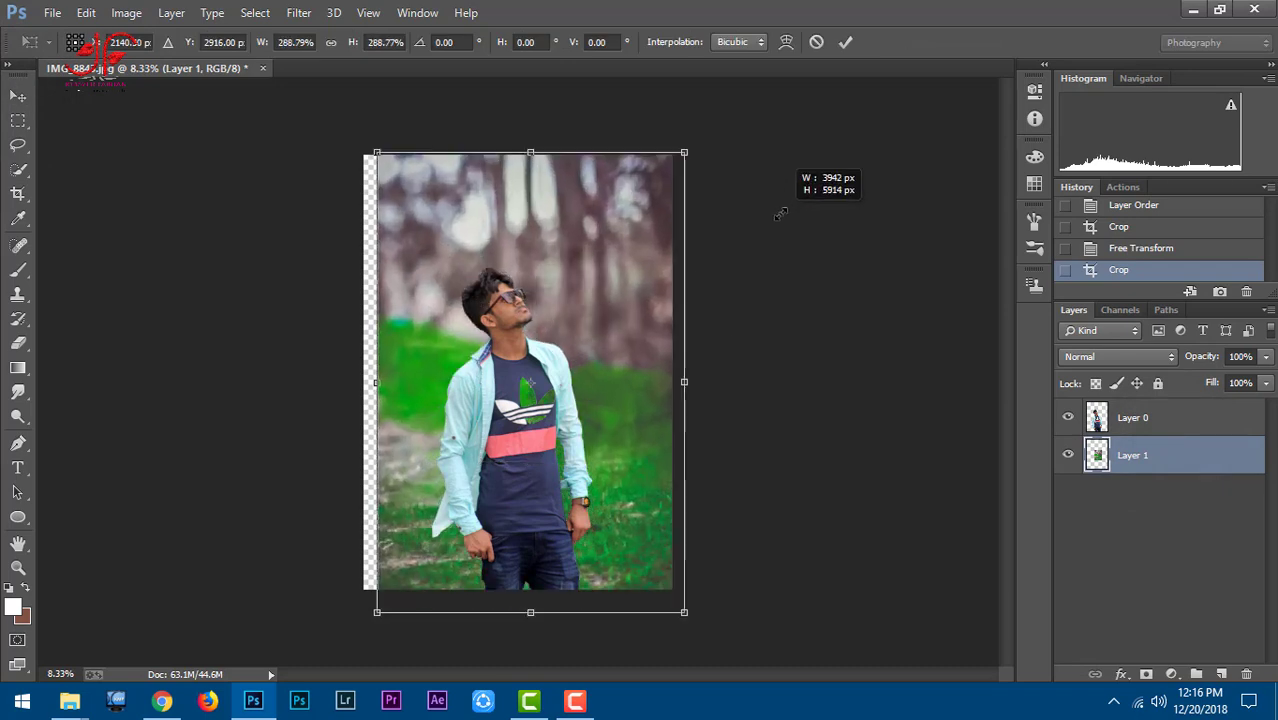
{"action": "left_click_drag", "start_coordinate": [667, 284], "coordinate": [651, 284]}
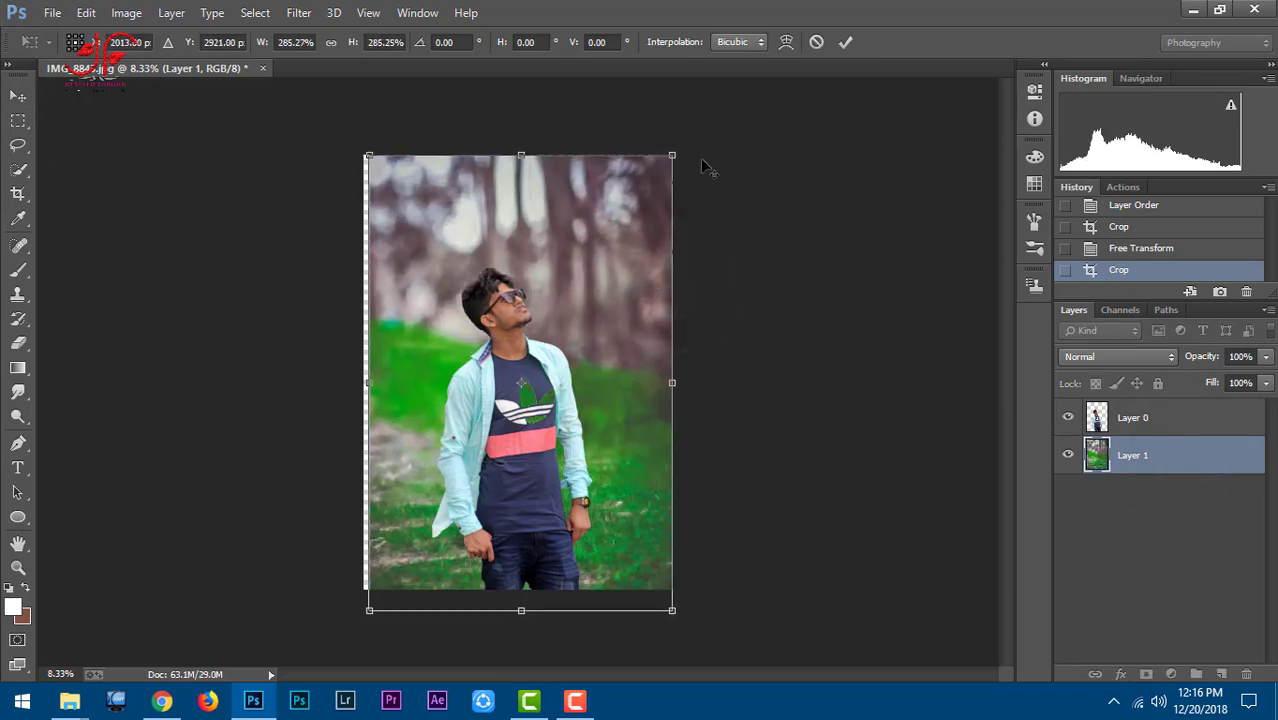
{"action": "left_click_drag", "start_coordinate": [667, 156], "coordinate": [698, 140]}
{"action": "left_click_drag", "start_coordinate": [632, 247], "coordinate": [630, 268]}
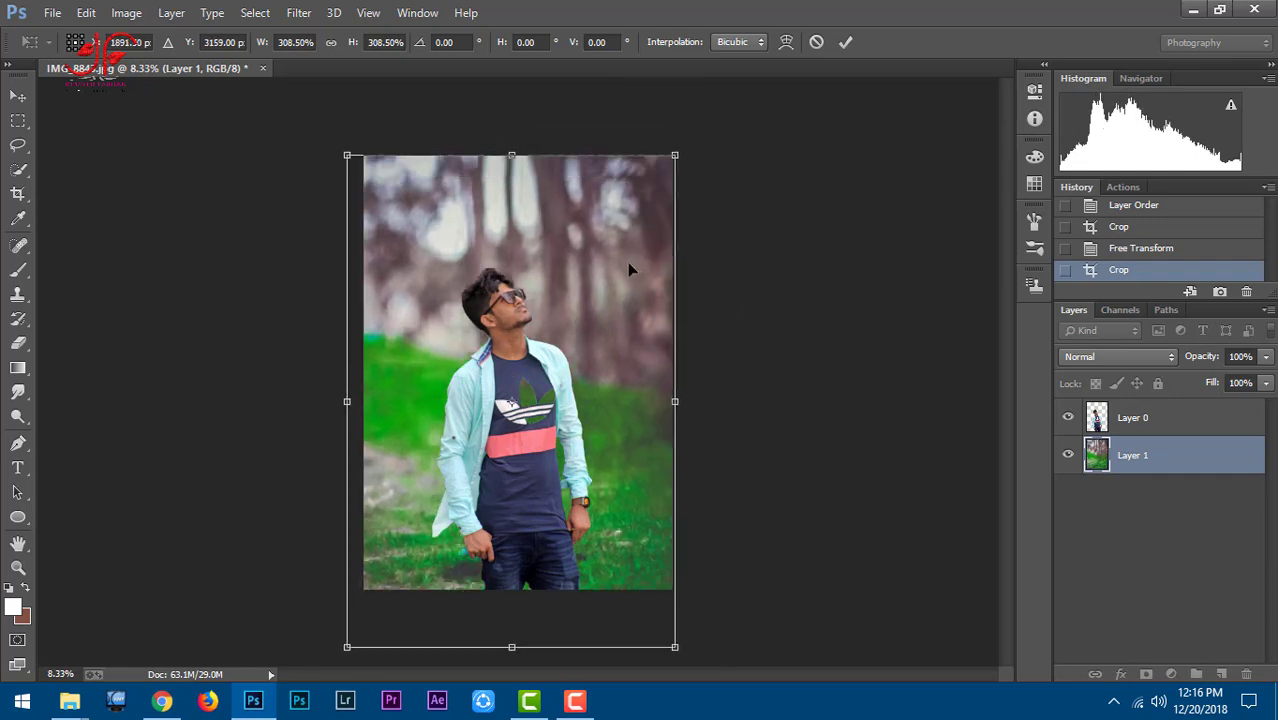
{"action": "key", "text": "Return"}
Nudge the man's cutout, merge all visible layers into Layer 0, and duplicate it.
{"action": "left_click", "coordinate": [1150, 428]}
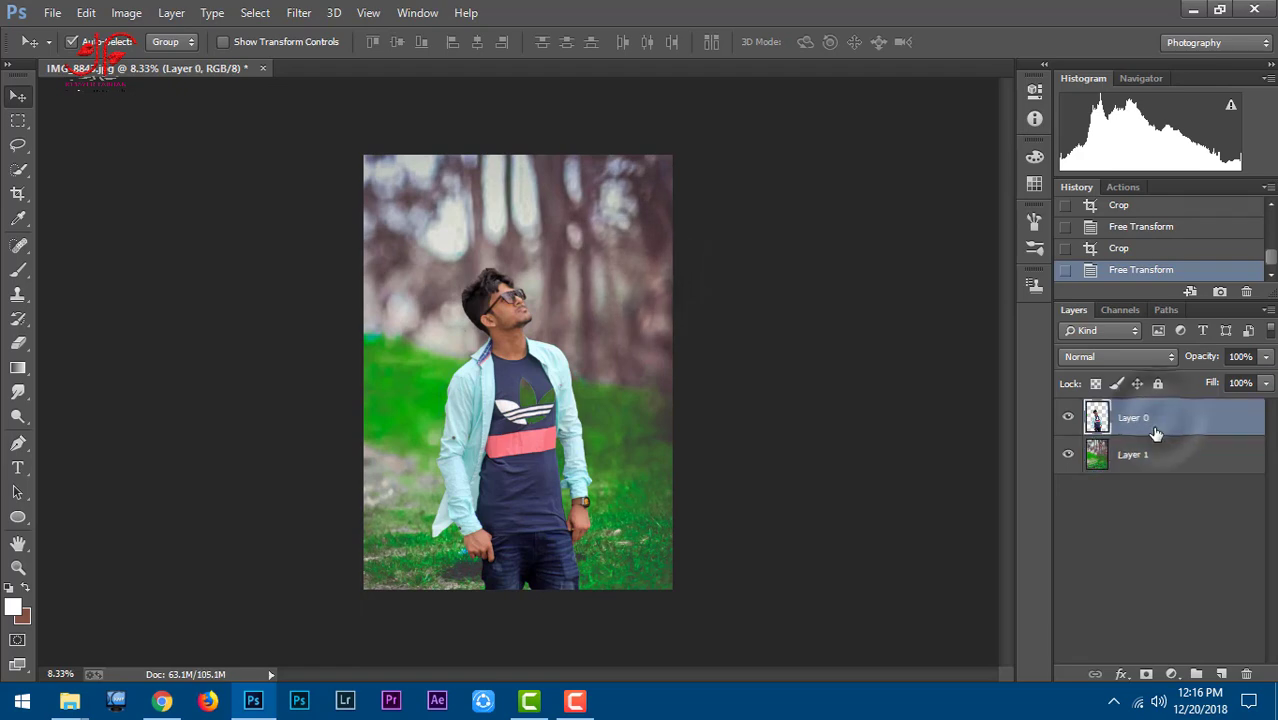
{"action": "key", "text": "Right"}
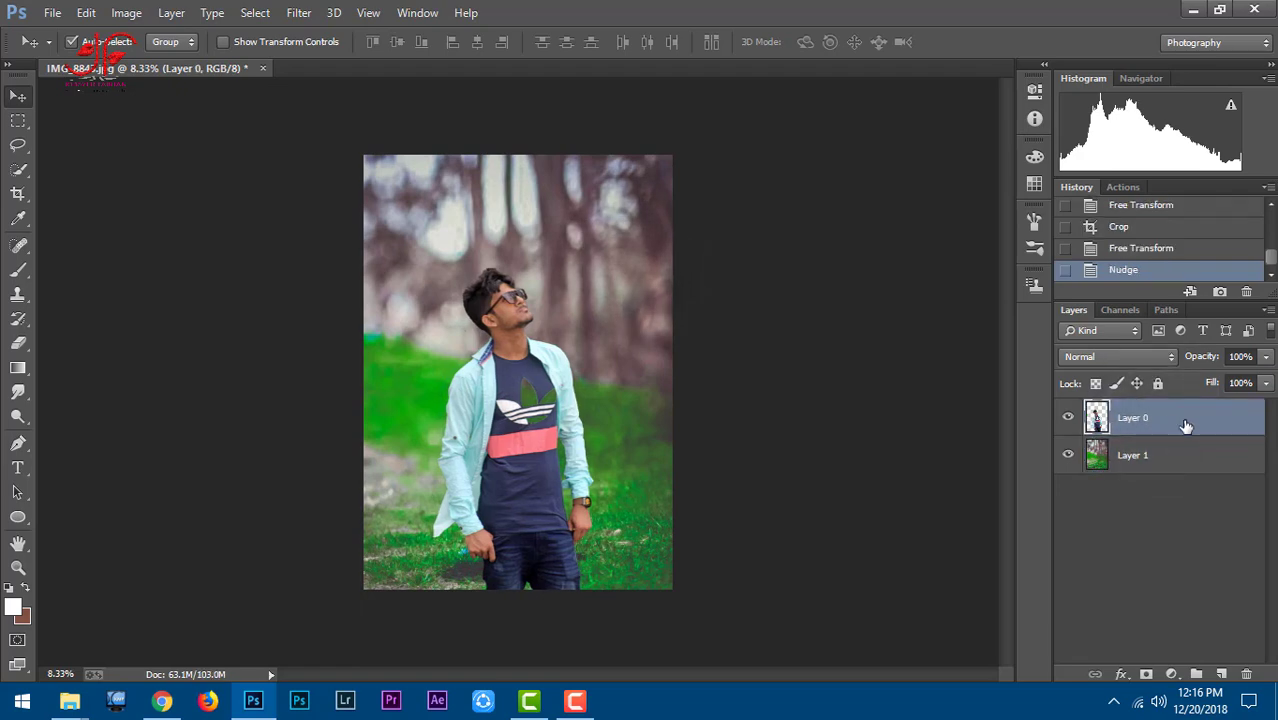
{"action": "right_click", "coordinate": [1184, 440]}
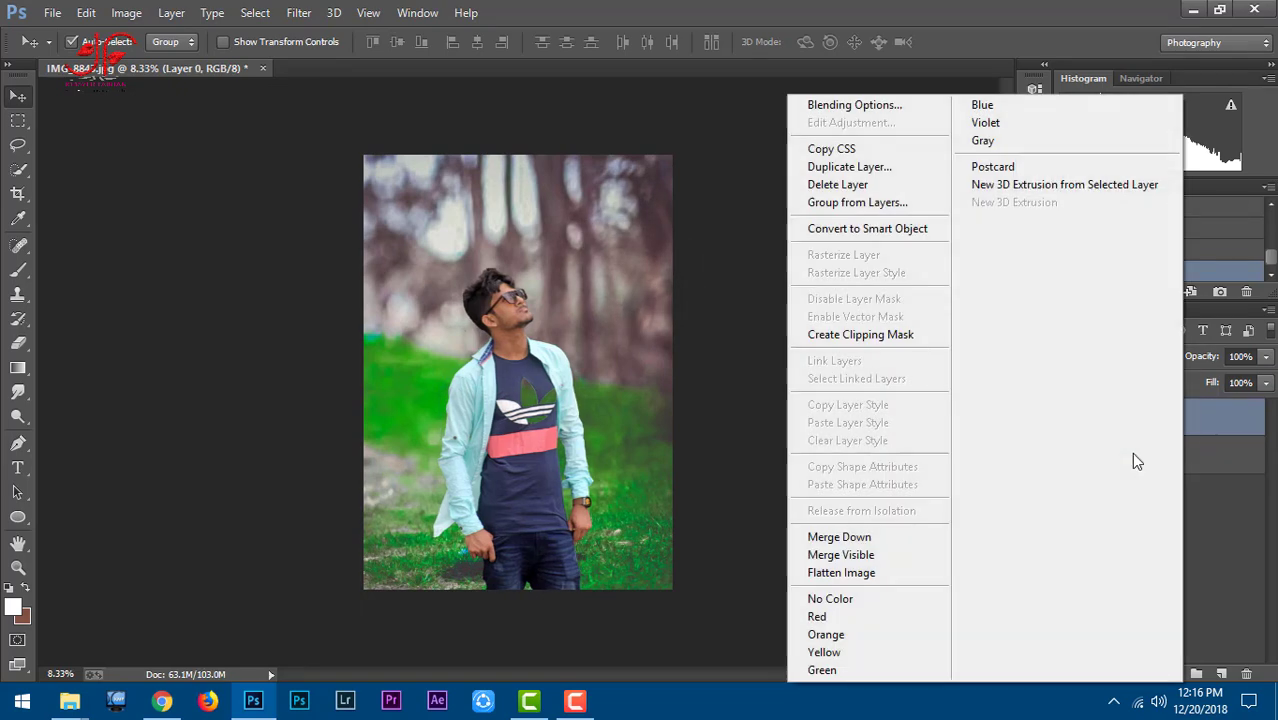
{"action": "left_click", "coordinate": [887, 558]}
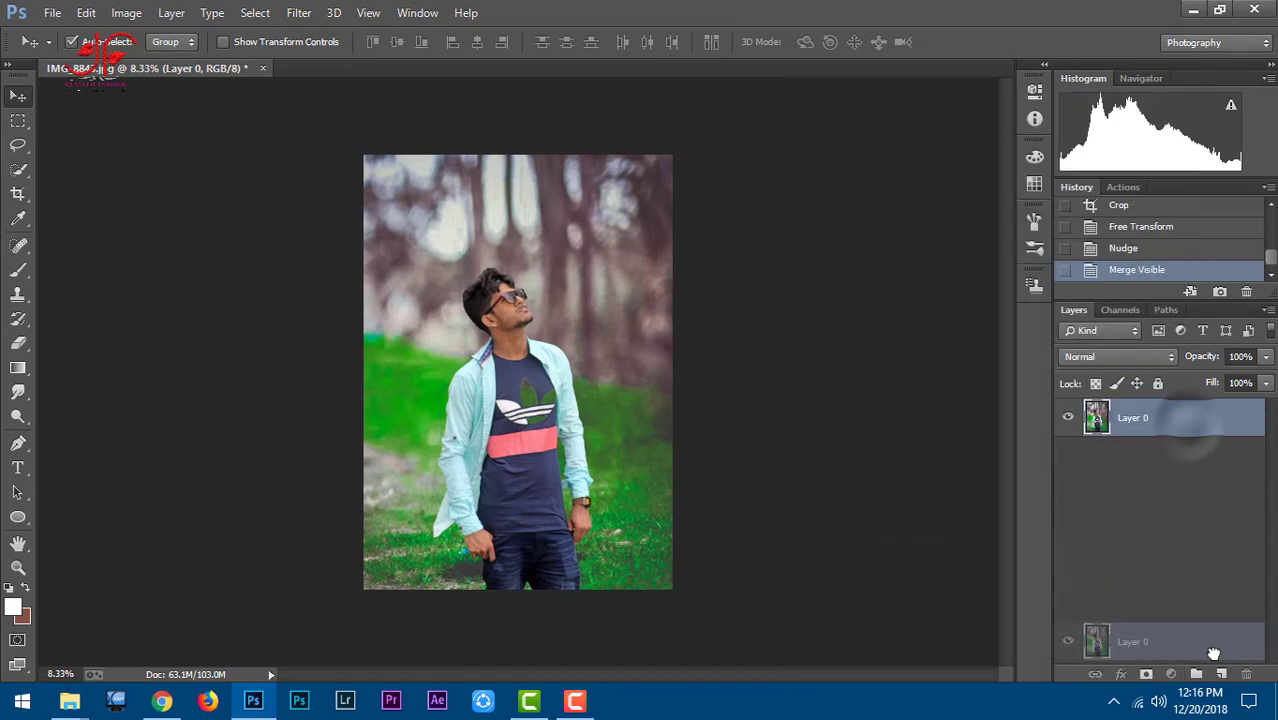
{"action": "left_click_drag", "start_coordinate": [1189, 430], "coordinate": [1222, 675]}
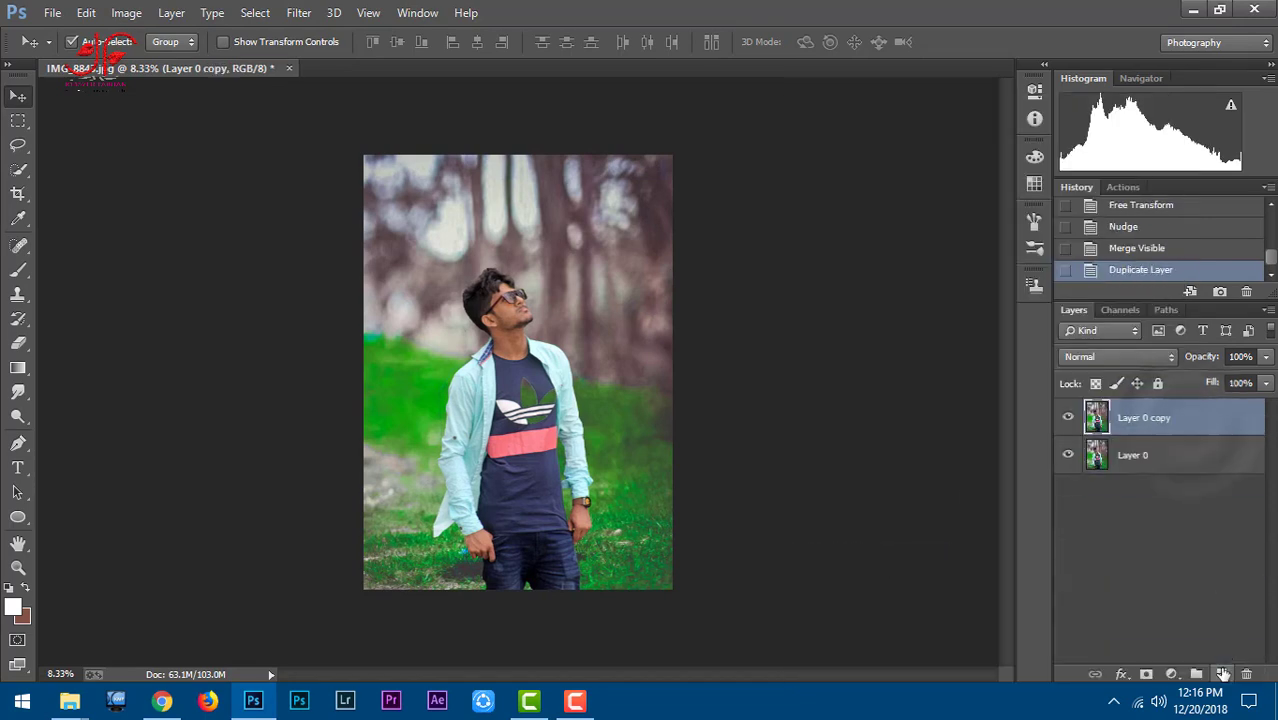
{"action": "left_click", "coordinate": [305, 12]}
In Camera Raw, raise contrast to +25 and lower highlights to tame the clipped shirt.
{"action": "left_click", "coordinate": [347, 123]}
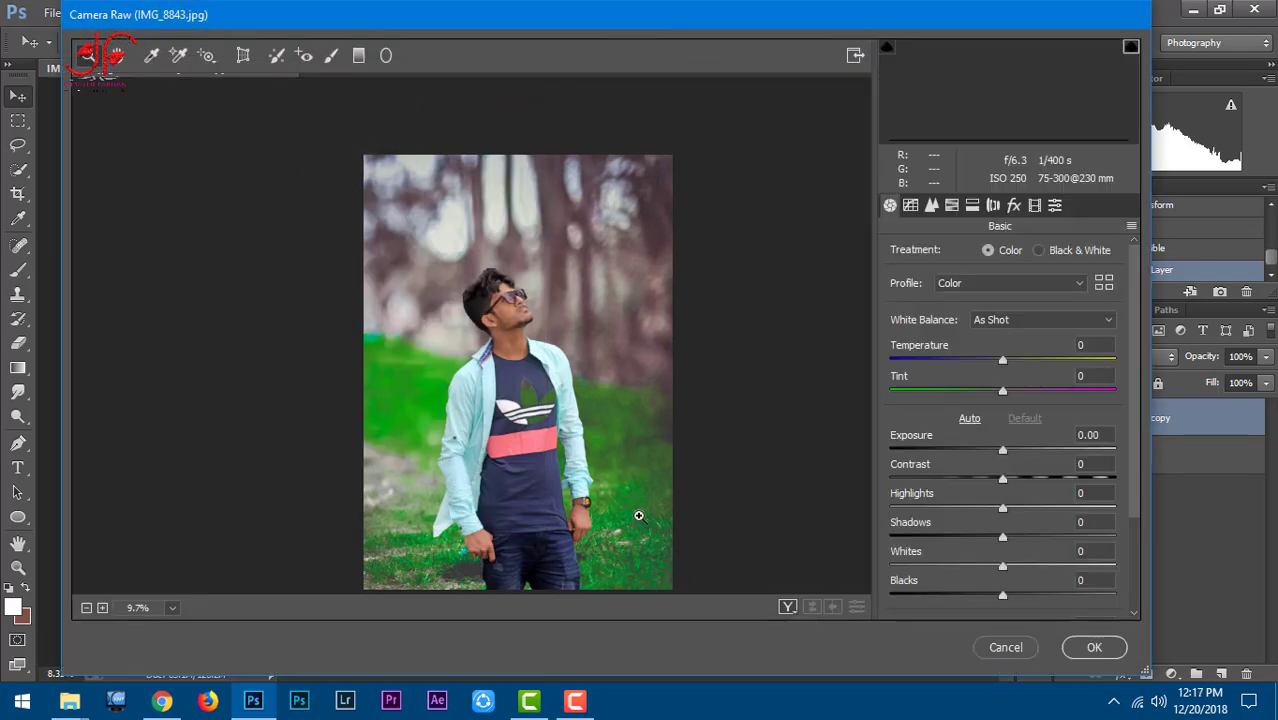
{"action": "left_click_drag", "start_coordinate": [1003, 479], "coordinate": [1009, 510]}
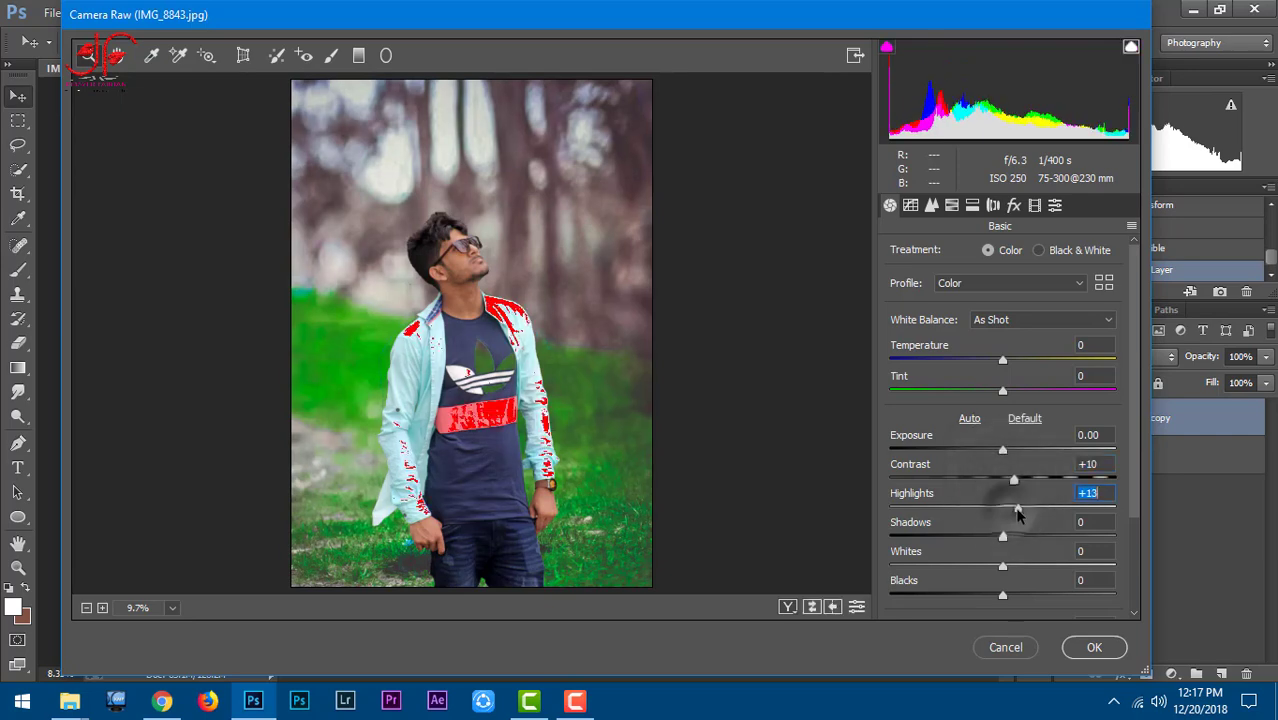
{"action": "key", "text": "F9"}
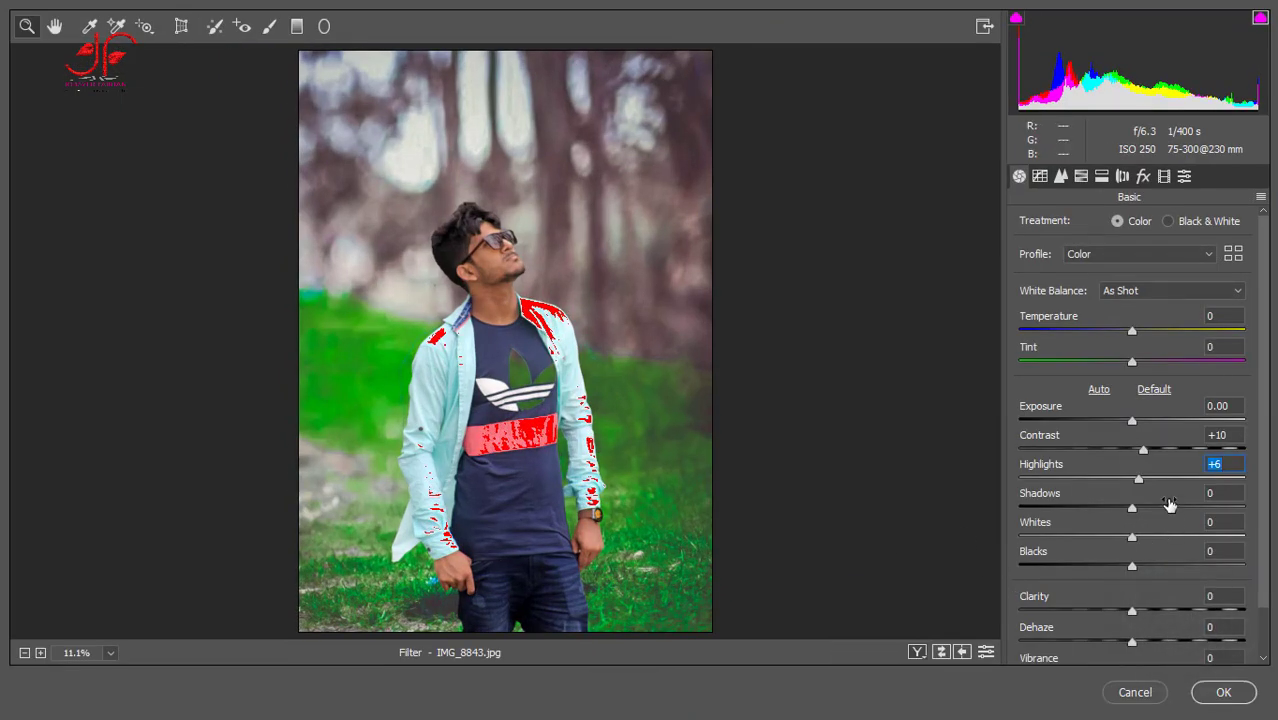
{"action": "mouse_move", "coordinate": [1146, 483]}
{"action": "left_mouse_down"}
{"action": "mouse_move", "coordinate": [1126, 495]}
{"action": "mouse_move", "coordinate": [1158, 507]}
{"action": "mouse_move", "coordinate": [1167, 566]}
{"action": "left_mouse_up"}
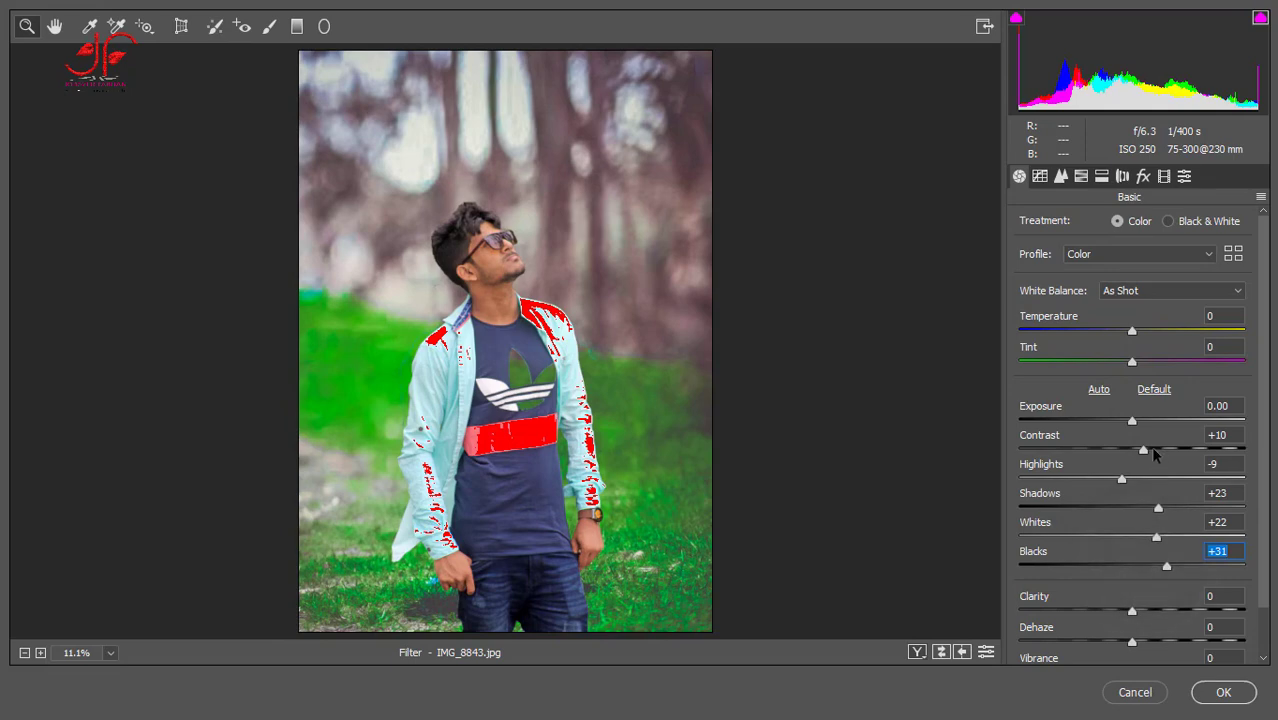
{"action": "mouse_move", "coordinate": [1143, 449]}
{"action": "left_mouse_down"}
{"action": "mouse_move", "coordinate": [1168, 449]}
{"action": "mouse_move", "coordinate": [1155, 465]}
{"action": "left_mouse_up"}
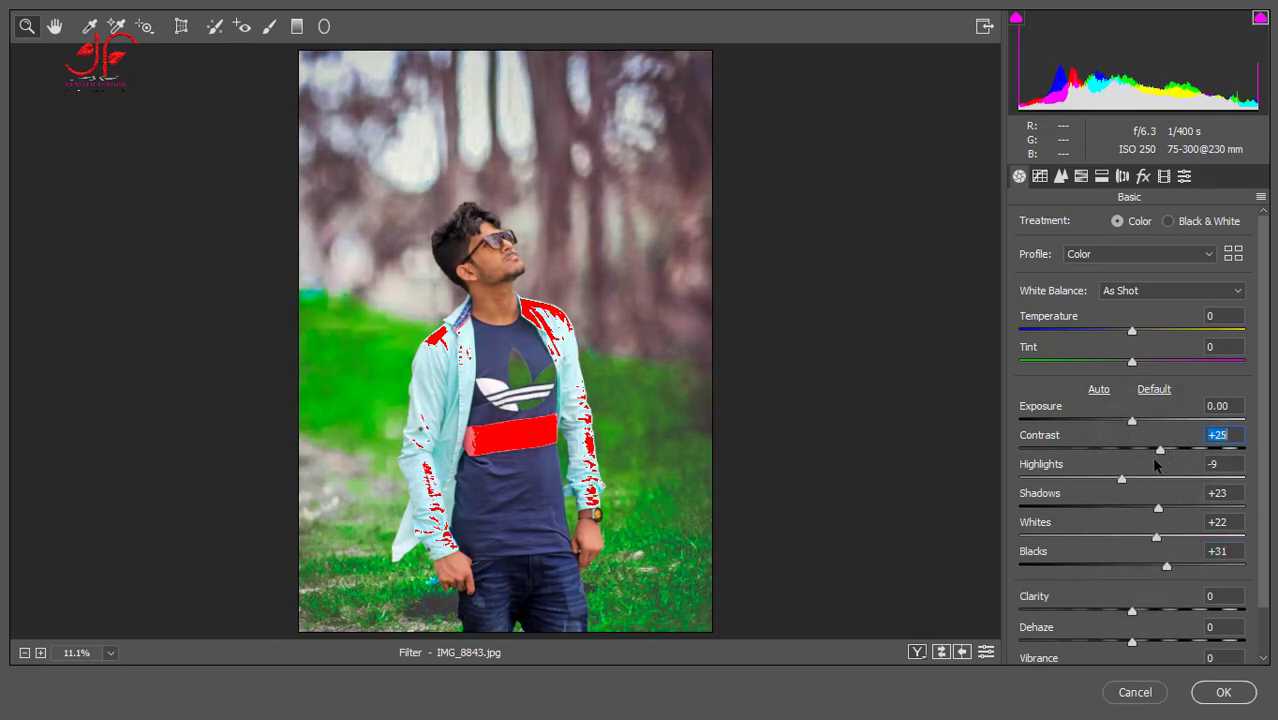
Lift red and orange luminance to +23, add a -7 vignette, and apply the filter.
{"action": "left_click", "coordinate": [1081, 177]}
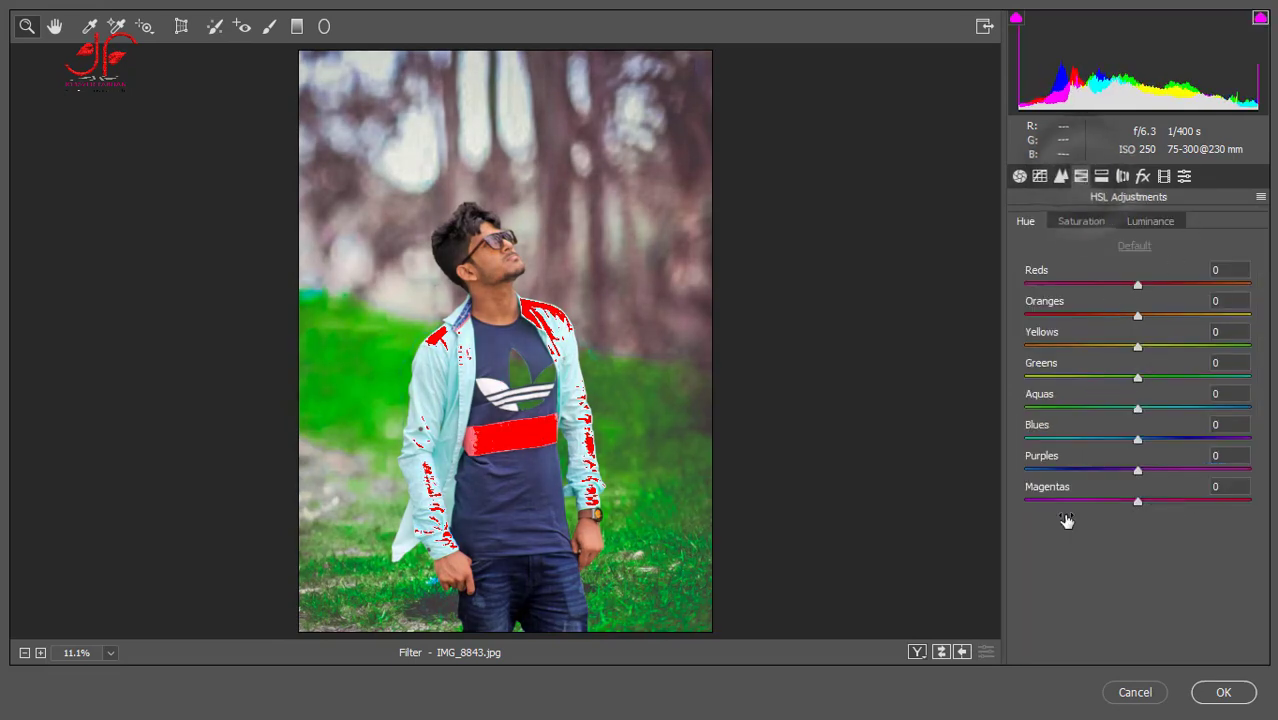
{"action": "left_click", "coordinate": [1153, 220]}
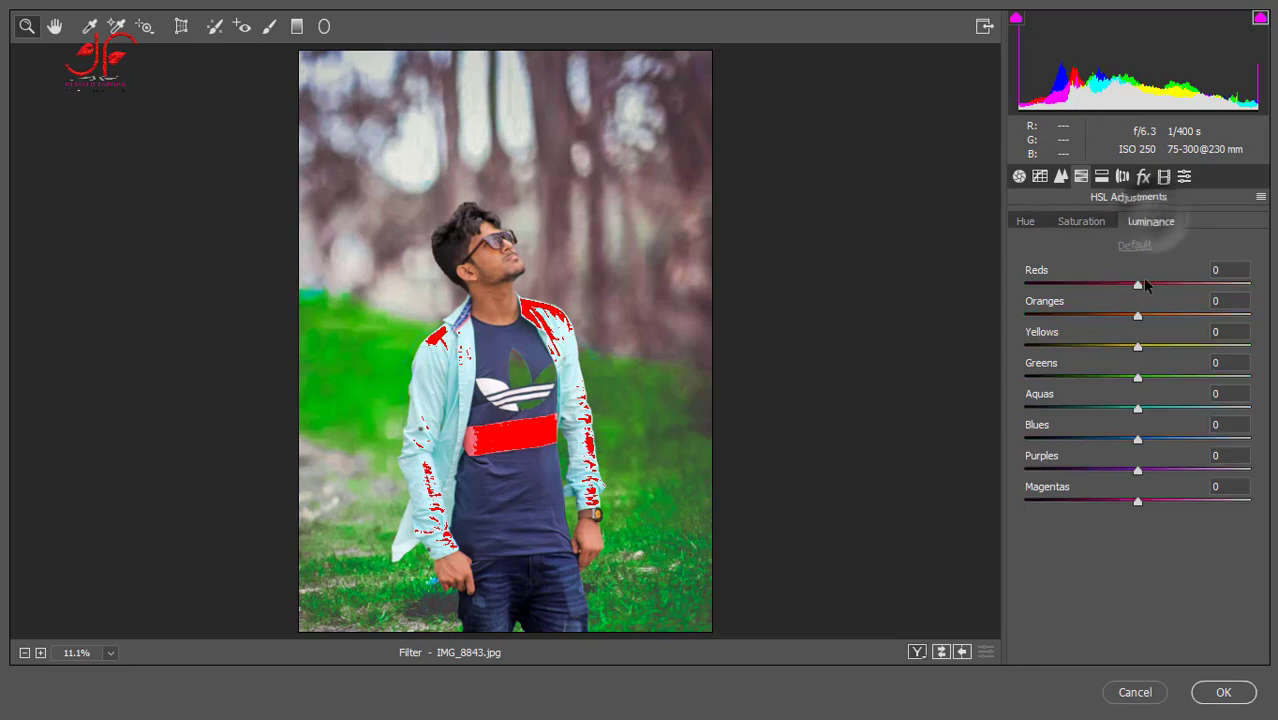
{"action": "mouse_move", "coordinate": [1137, 285]}
{"action": "left_mouse_down"}
{"action": "mouse_move", "coordinate": [1170, 286]}
{"action": "mouse_move", "coordinate": [1155, 314]}
{"action": "mouse_move", "coordinate": [1181, 306]}
{"action": "mouse_move", "coordinate": [1163, 318]}
{"action": "left_mouse_up"}
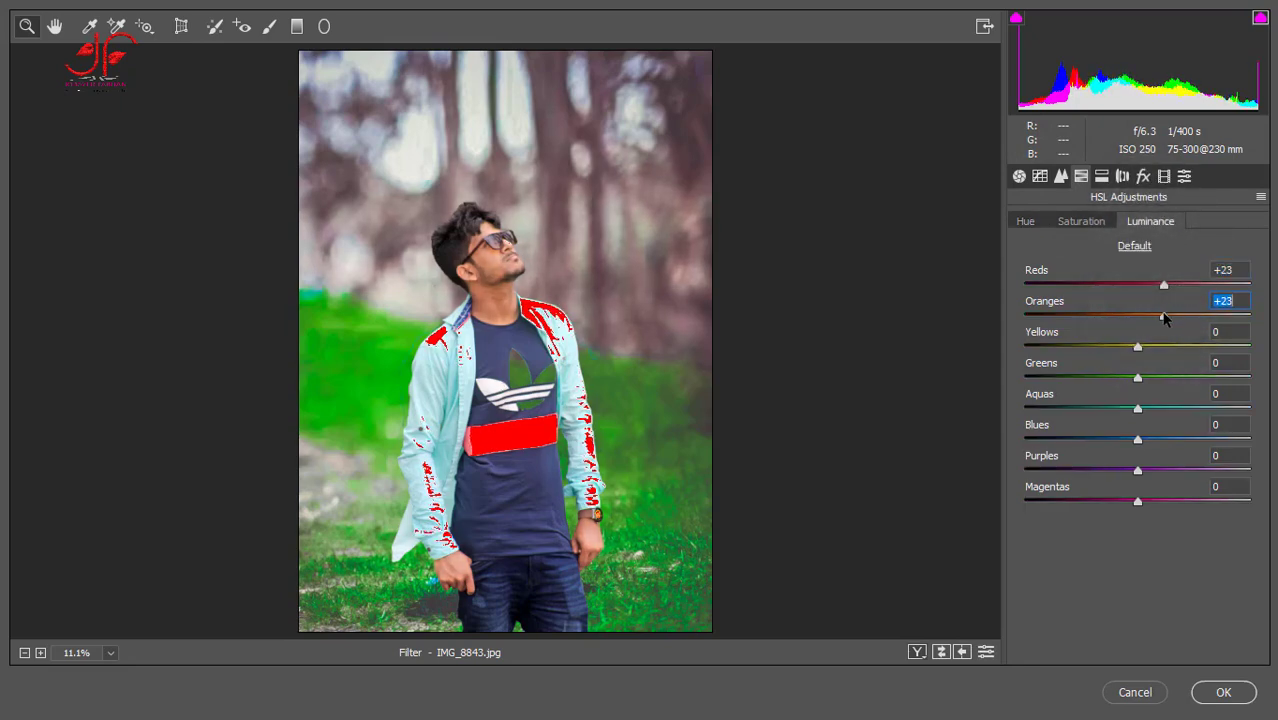
{"action": "left_click", "coordinate": [1143, 176]}
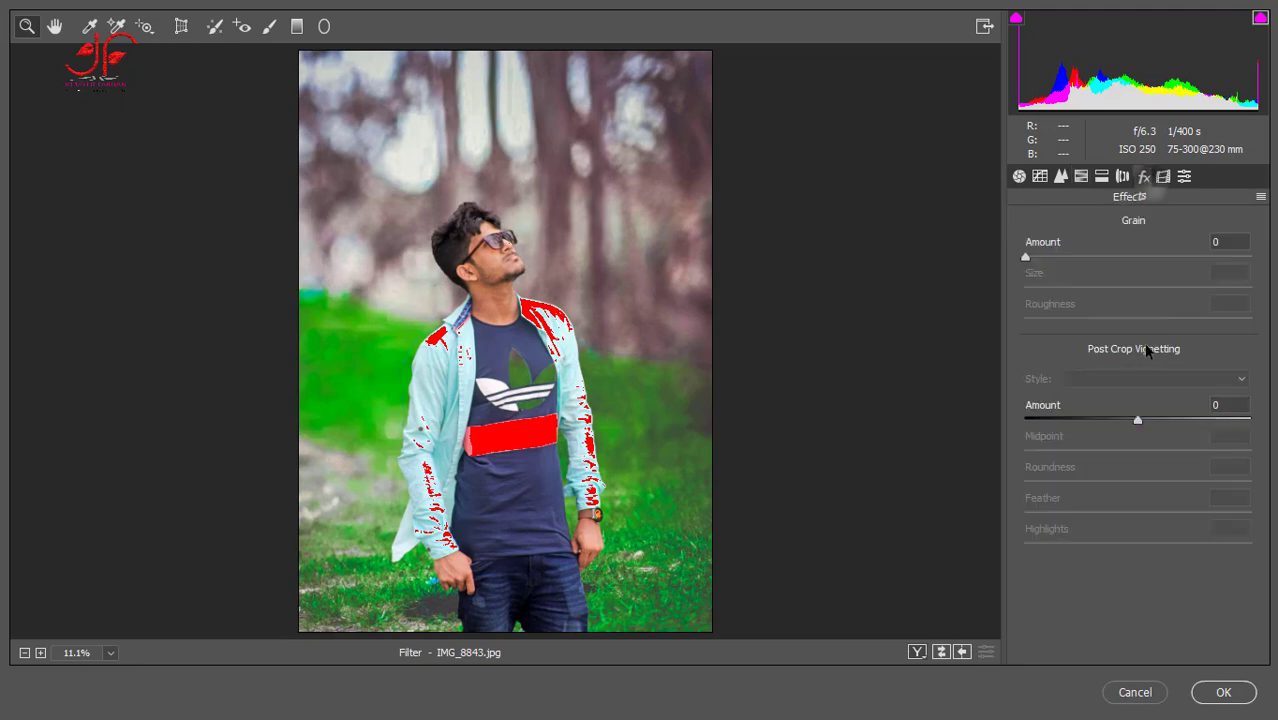
{"action": "left_click_drag", "start_coordinate": [1137, 420], "coordinate": [1130, 420]}
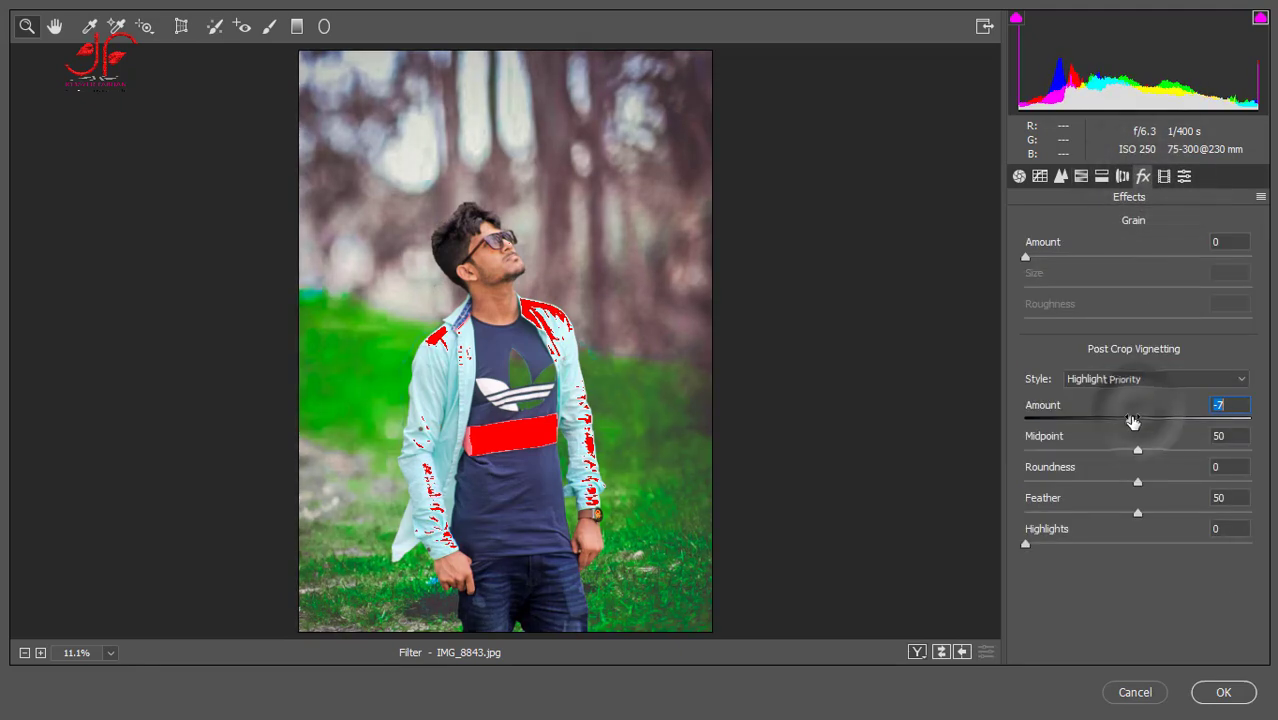
{"action": "left_click", "coordinate": [1223, 692]}
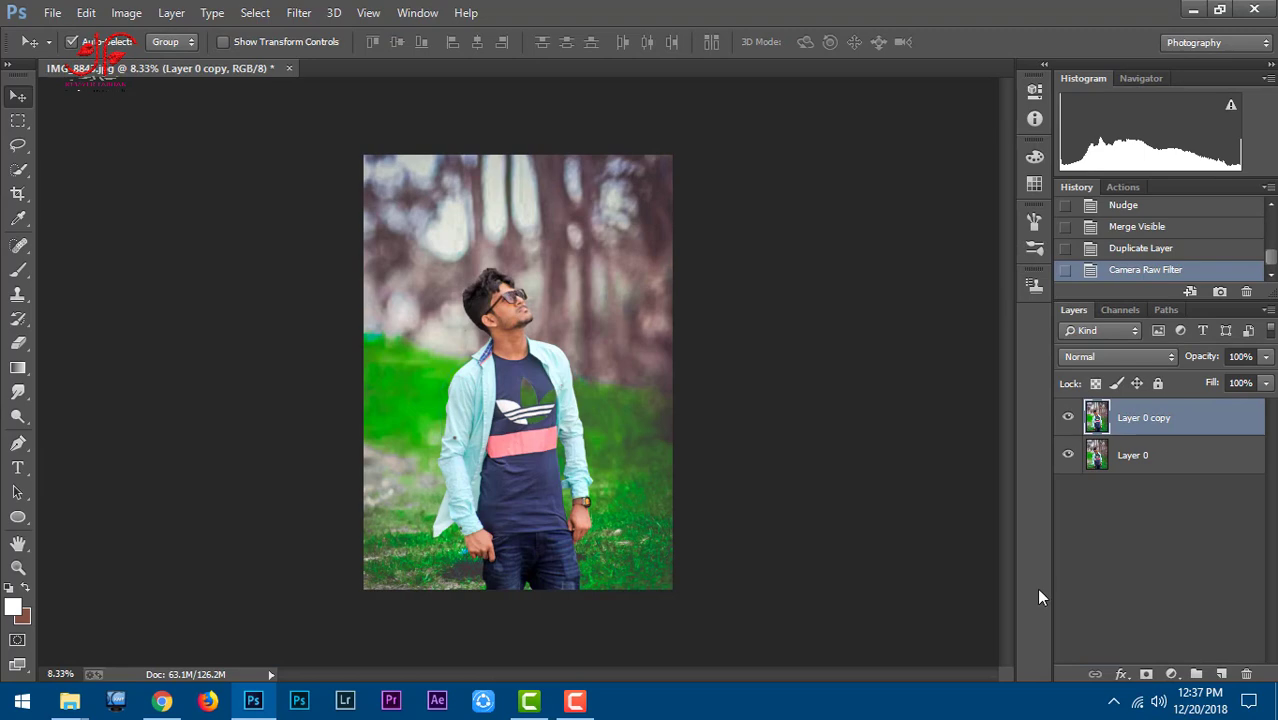
Duplicate the layer and apply Color Efex Pro 4 Dark Contrasts at -36% contrast, 15% saturation.
{"action": "mouse_move", "coordinate": [1190, 427]}
{"action": "left_mouse_down"}
{"action": "mouse_move", "coordinate": [1198, 651]}
{"action": "mouse_move", "coordinate": [1221, 674]}
{"action": "left_mouse_up"}
{"action": "left_click", "coordinate": [304, 13]}
{"action": "mouse_move", "coordinate": [332, 496]}
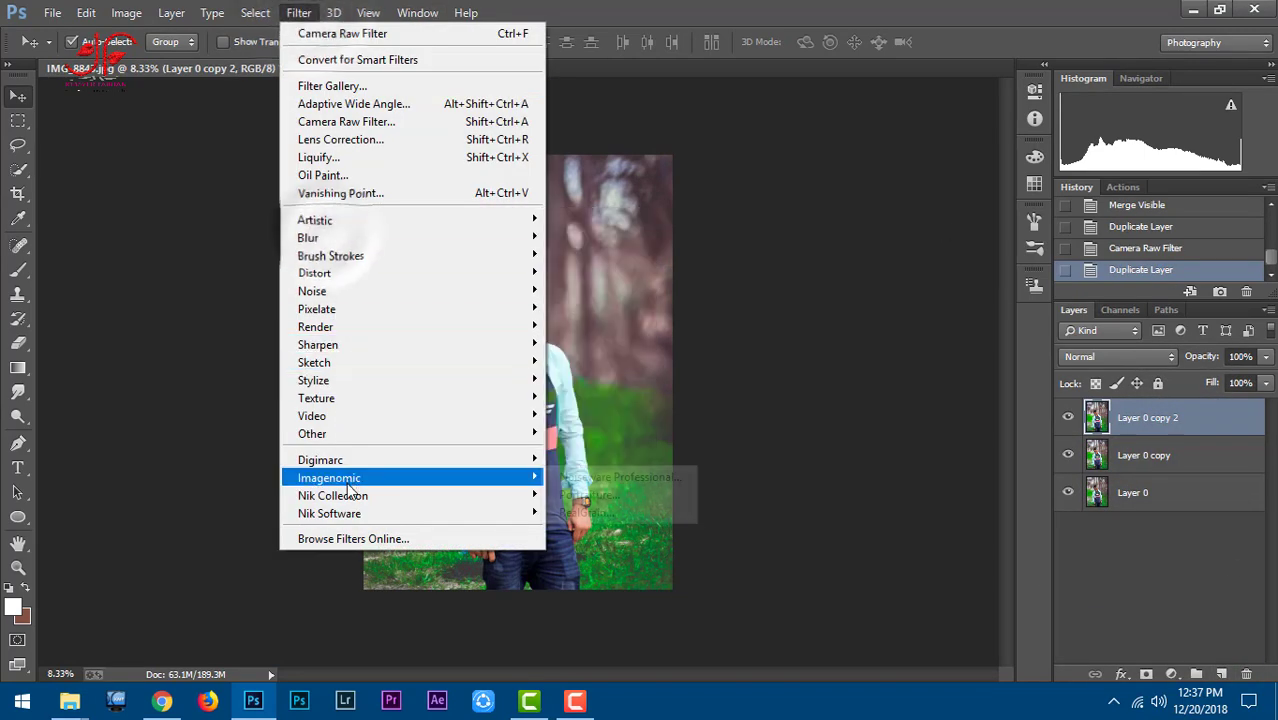
{"action": "left_click", "coordinate": [631, 492]}
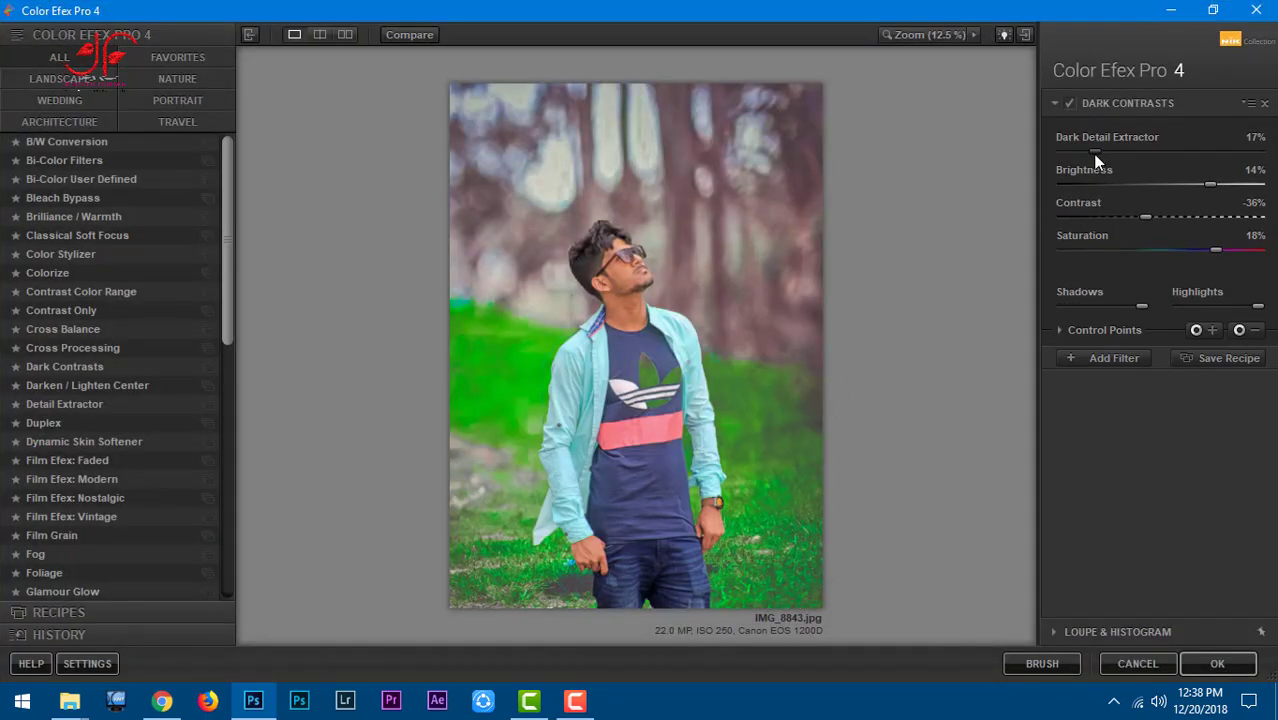
{"action": "mouse_move", "coordinate": [1095, 151]}
{"action": "left_mouse_down"}
{"action": "mouse_move", "coordinate": [1115, 147]}
{"action": "mouse_move", "coordinate": [1057, 150]}
{"action": "mouse_move", "coordinate": [1088, 148]}
{"action": "left_mouse_up"}
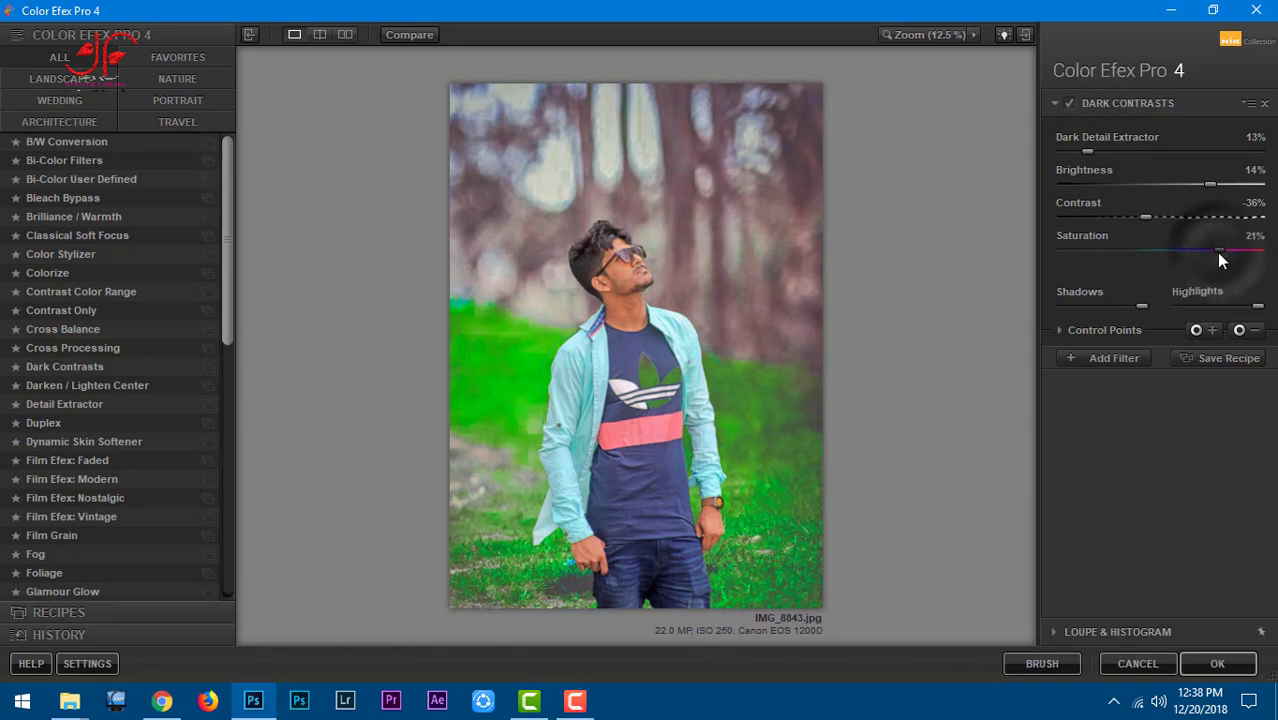
{"action": "left_click_drag", "start_coordinate": [1219, 258], "coordinate": [1208, 252]}
Place control points on the face, neck and both hands, then apply the effect.
{"action": "left_click", "coordinate": [1239, 330]}
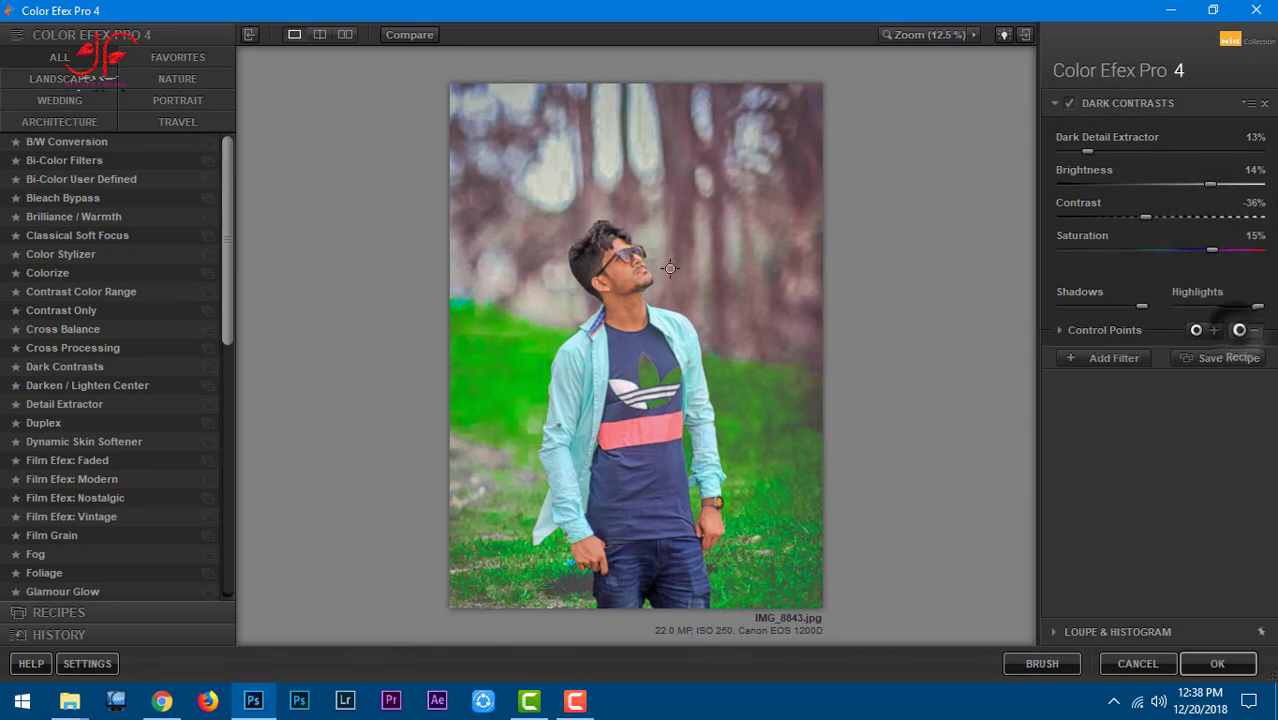
{"action": "left_click", "coordinate": [615, 268]}
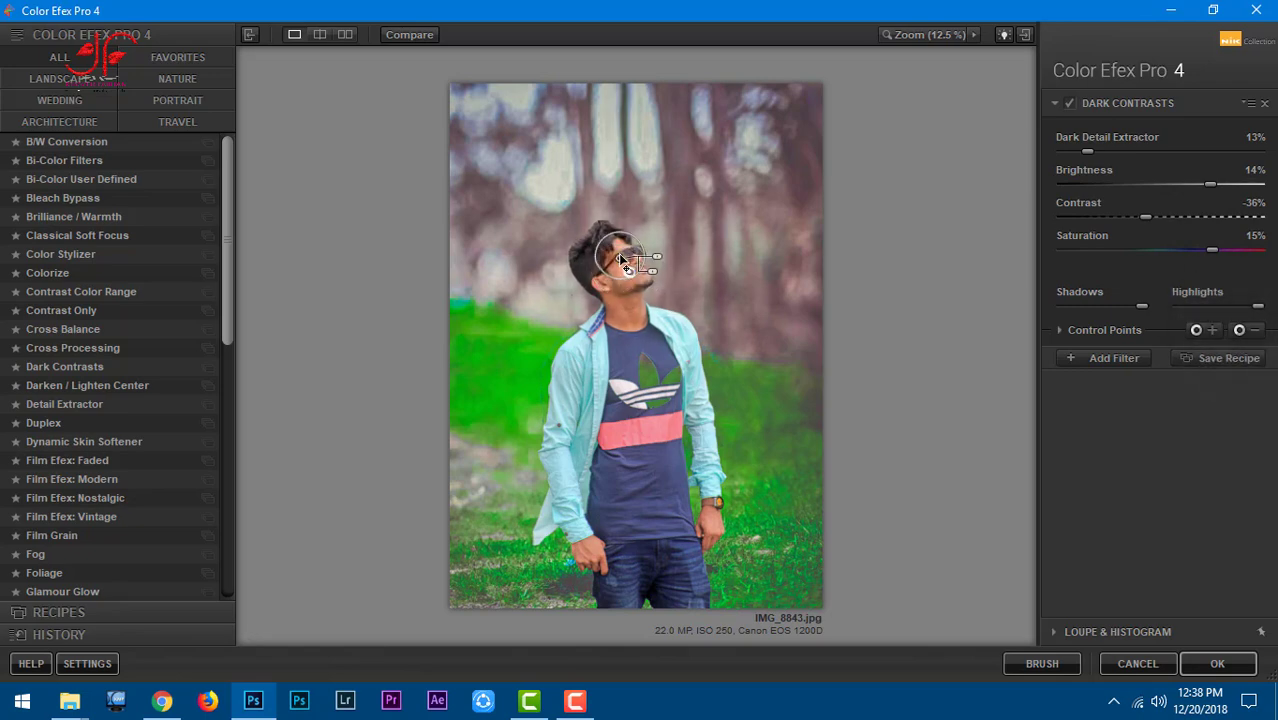
{"action": "left_click_drag", "start_coordinate": [617, 271], "coordinate": [625, 308]}
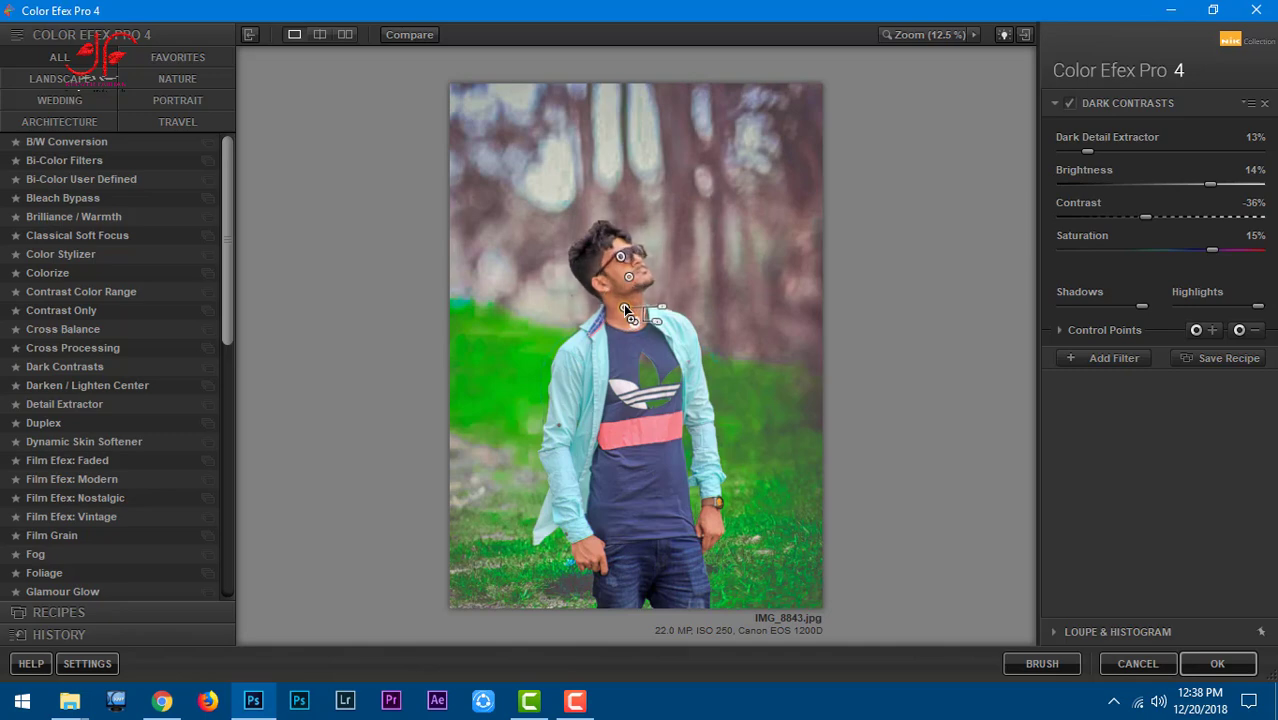
{"action": "left_click", "coordinate": [590, 551]}
{"action": "left_click", "coordinate": [712, 525]}
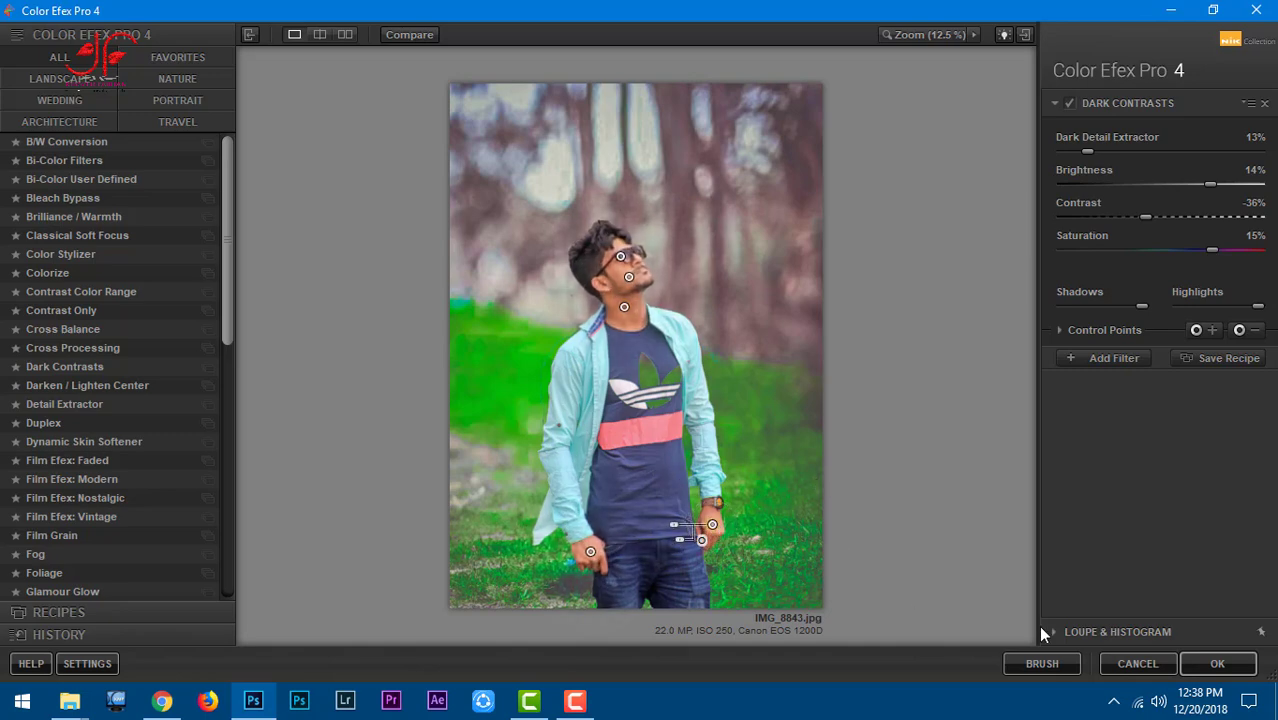
{"action": "left_click", "coordinate": [1083, 356]}
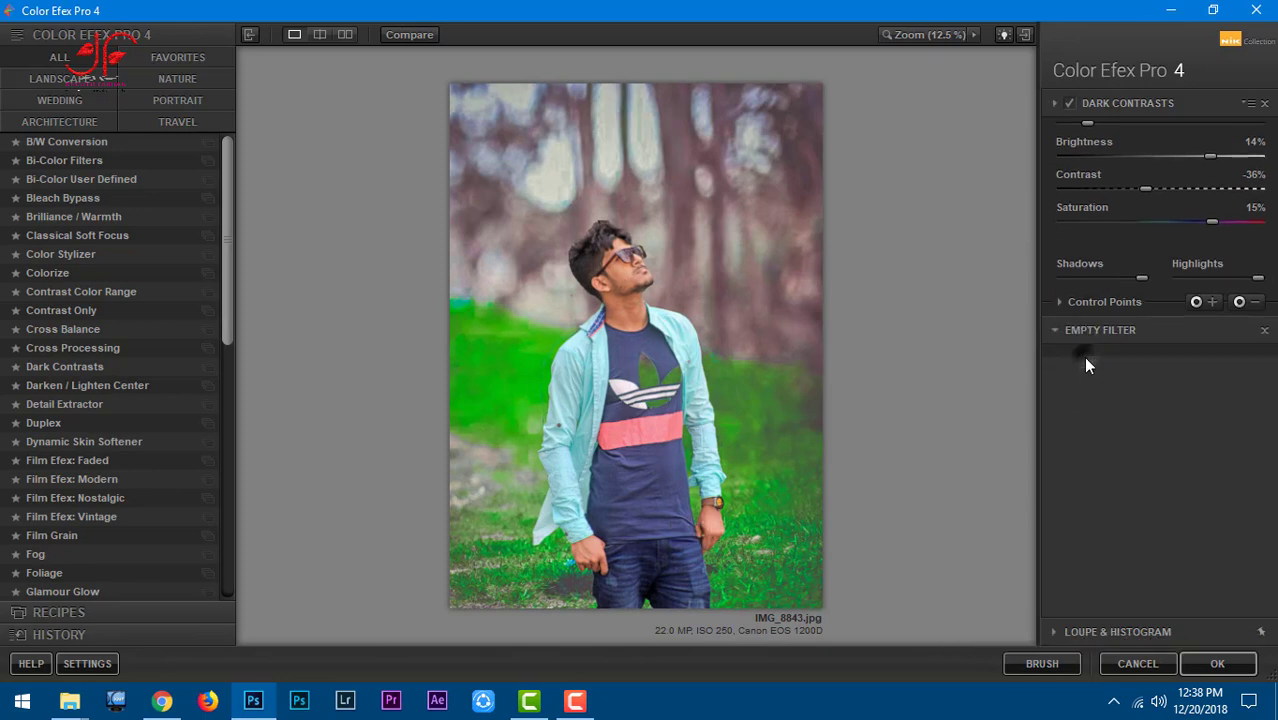
{"action": "left_click", "coordinate": [1215, 664]}
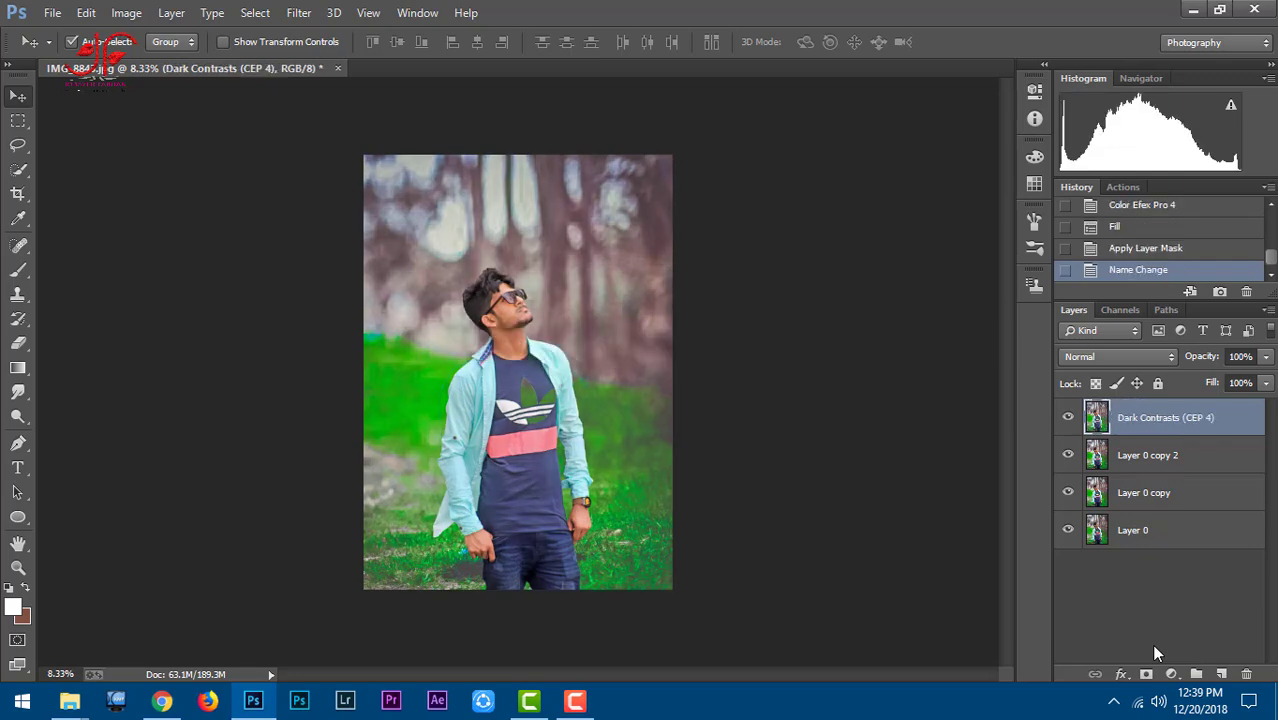
Zoom in on the man's face and bring up the alternative brush tools.
{"action": "key", "text": "ctrl+plus"}
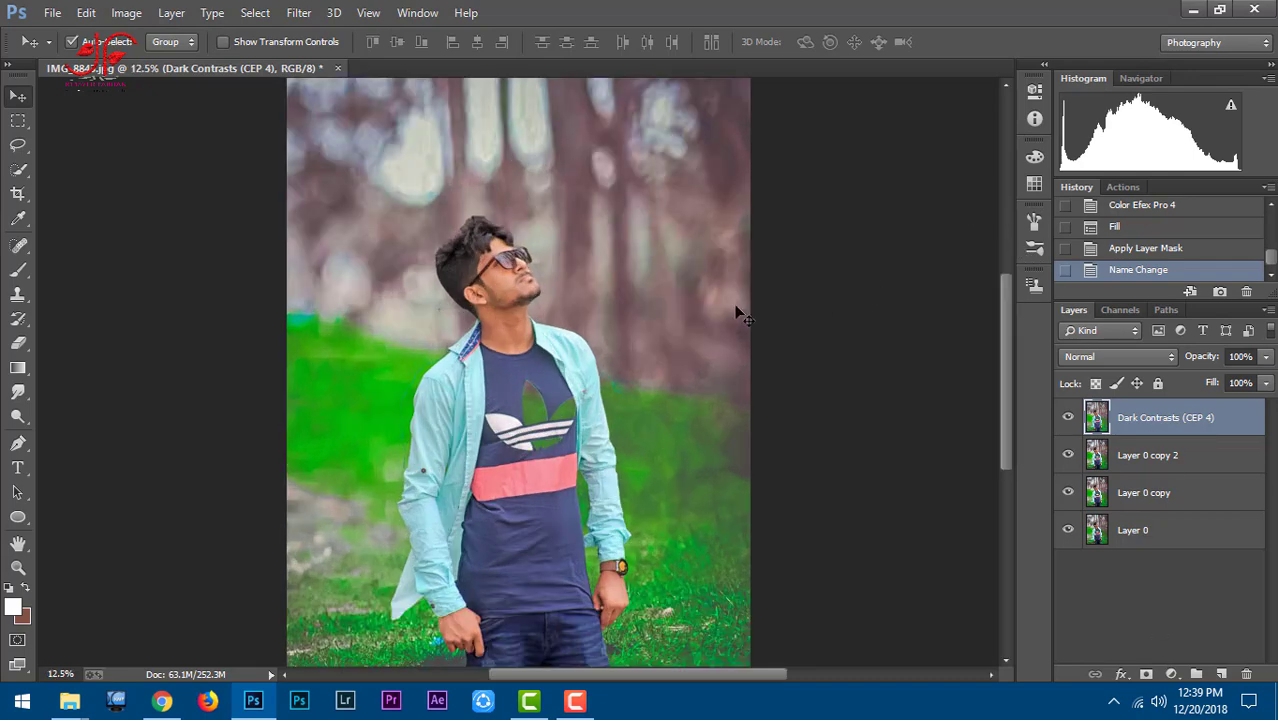
{"action": "key", "text": "ctrl+plus"}
{"action": "key", "text": "ctrl+plus"}
{"action": "key", "text": "ctrl+plus"}
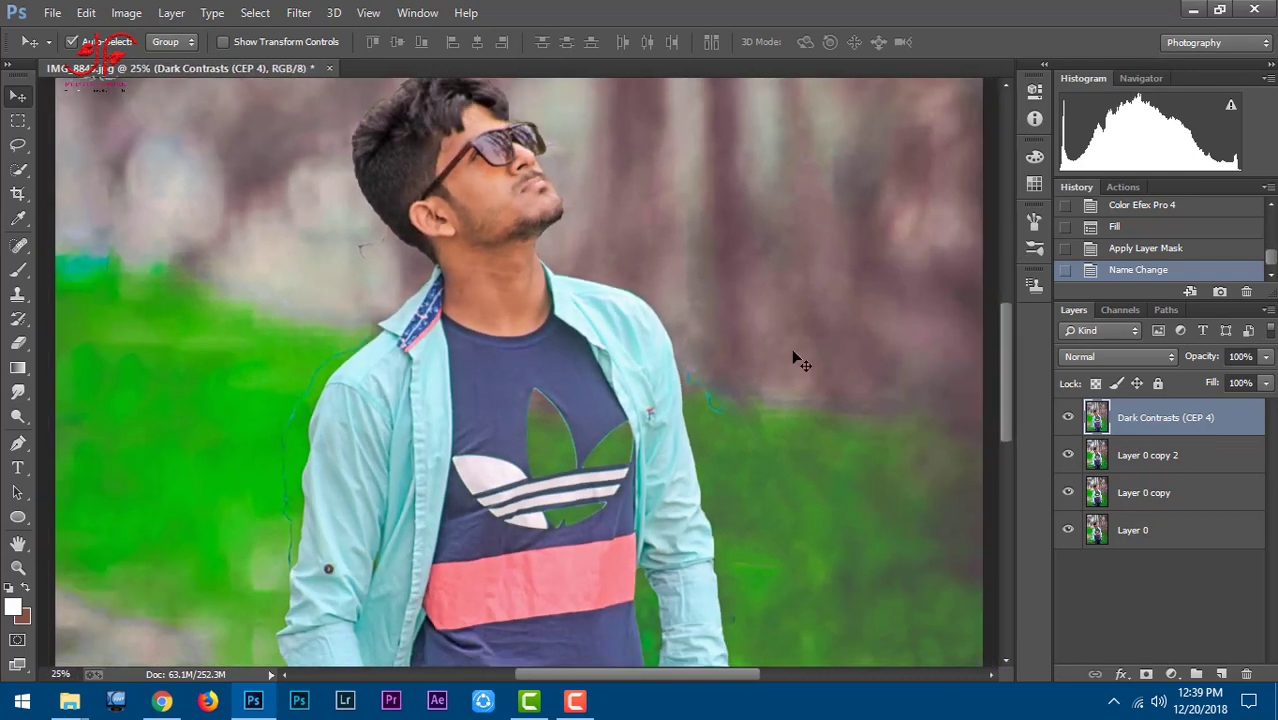
{"action": "scroll", "coordinate": [791, 348], "scroll_direction": "up", "scroll_amount": 3}
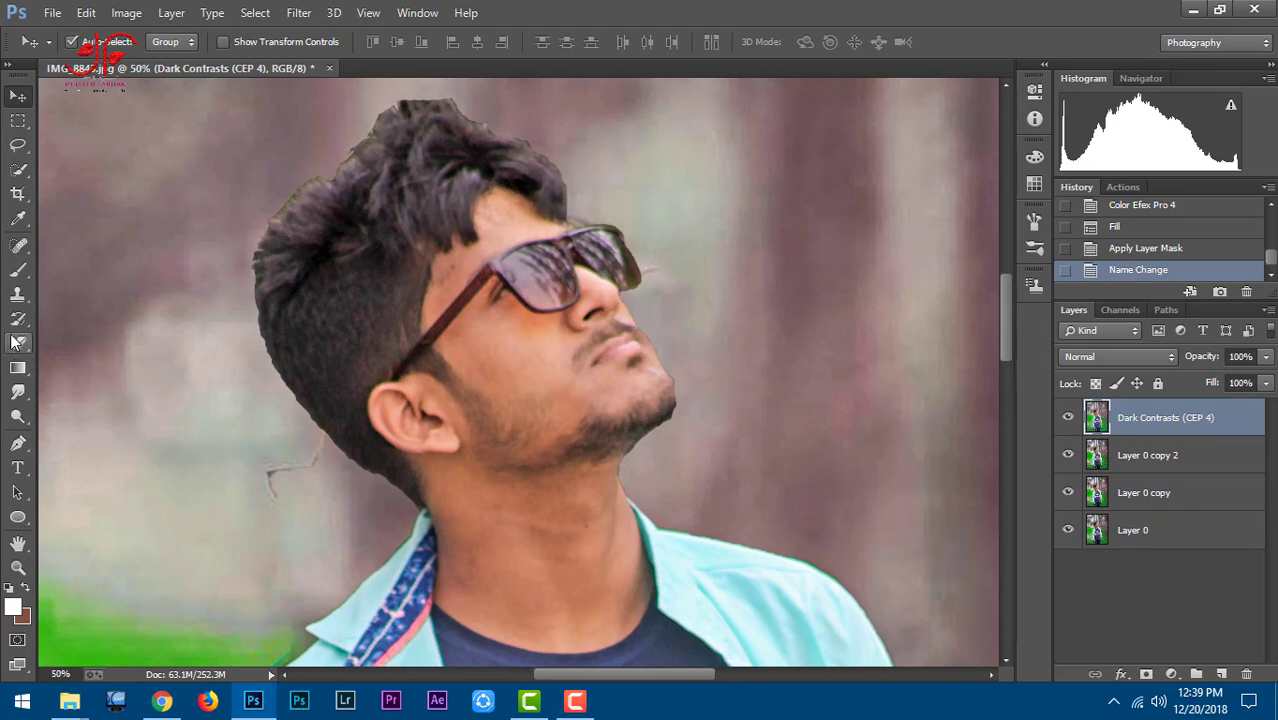
{"action": "right_click", "coordinate": [18, 270]}
Switch to the Mixer Brush and blend the skin on the cheek.
{"action": "left_click", "coordinate": [72, 305]}
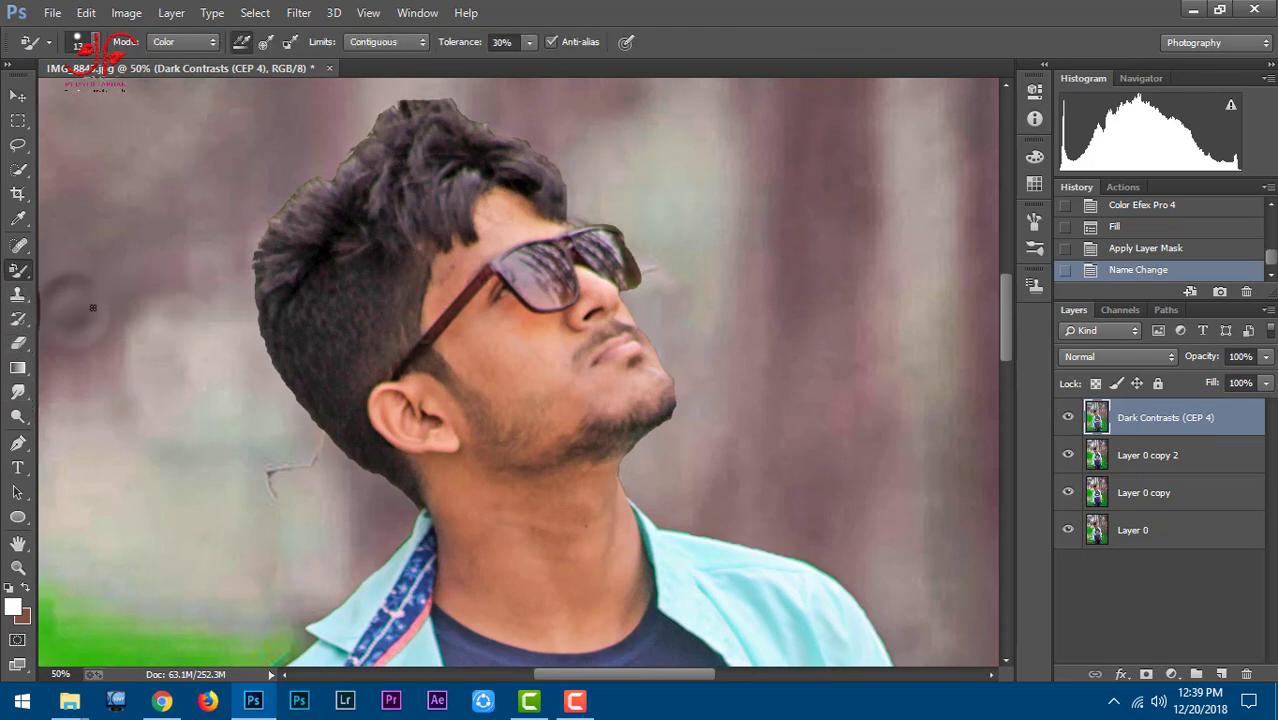
{"action": "right_click", "coordinate": [18, 270]}
{"action": "left_click", "coordinate": [72, 305]}
{"action": "scroll", "coordinate": [549, 457], "scroll_direction": "up", "scroll_amount": 1}
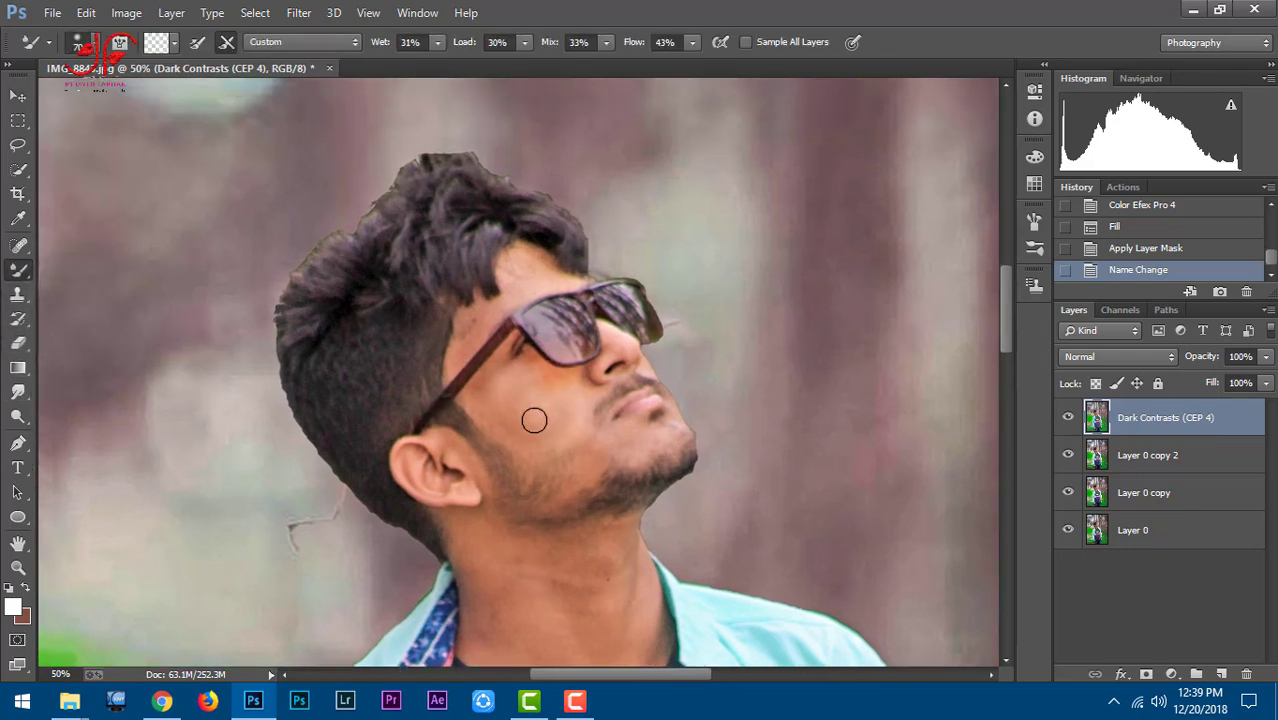
{"action": "left_click", "coordinate": [513, 419]}
{"action": "left_click", "coordinate": [513, 419]}
{"action": "left_click", "coordinate": [513, 419]}
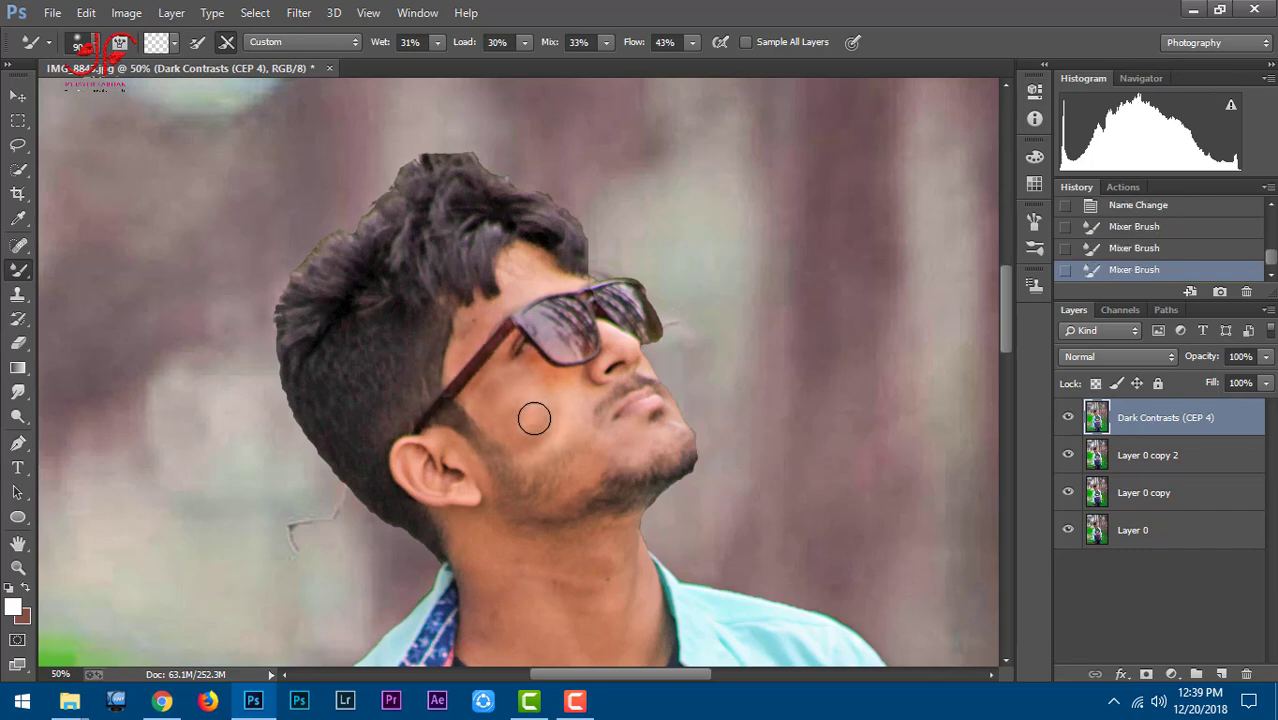
{"action": "key", "text": "ctrl+alt+z"}
{"action": "key", "text": "ctrl+alt+z"}
{"action": "left_click", "coordinate": [513, 393]}
{"action": "left_click", "coordinate": [533, 434]}
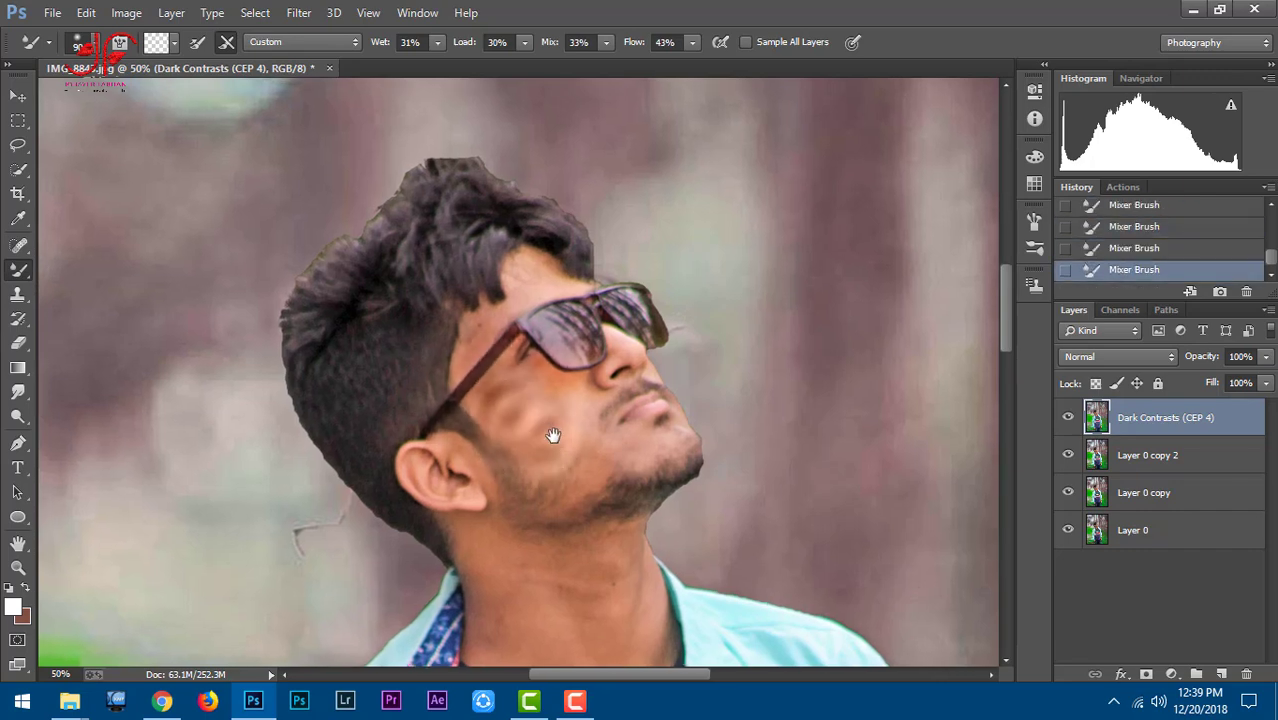
{"action": "key", "text": "ctrl+plus"}
{"action": "mouse_move", "coordinate": [550, 443]}
{"action": "left_mouse_down"}
{"action": "mouse_move", "coordinate": [561, 438]}
{"action": "mouse_move", "coordinate": [579, 496]}
{"action": "mouse_move", "coordinate": [693, 476]}
{"action": "mouse_move", "coordinate": [593, 429]}
{"action": "mouse_move", "coordinate": [571, 391]}
{"action": "mouse_move", "coordinate": [565, 408]}
{"action": "mouse_move", "coordinate": [511, 319]}
{"action": "left_mouse_up"}
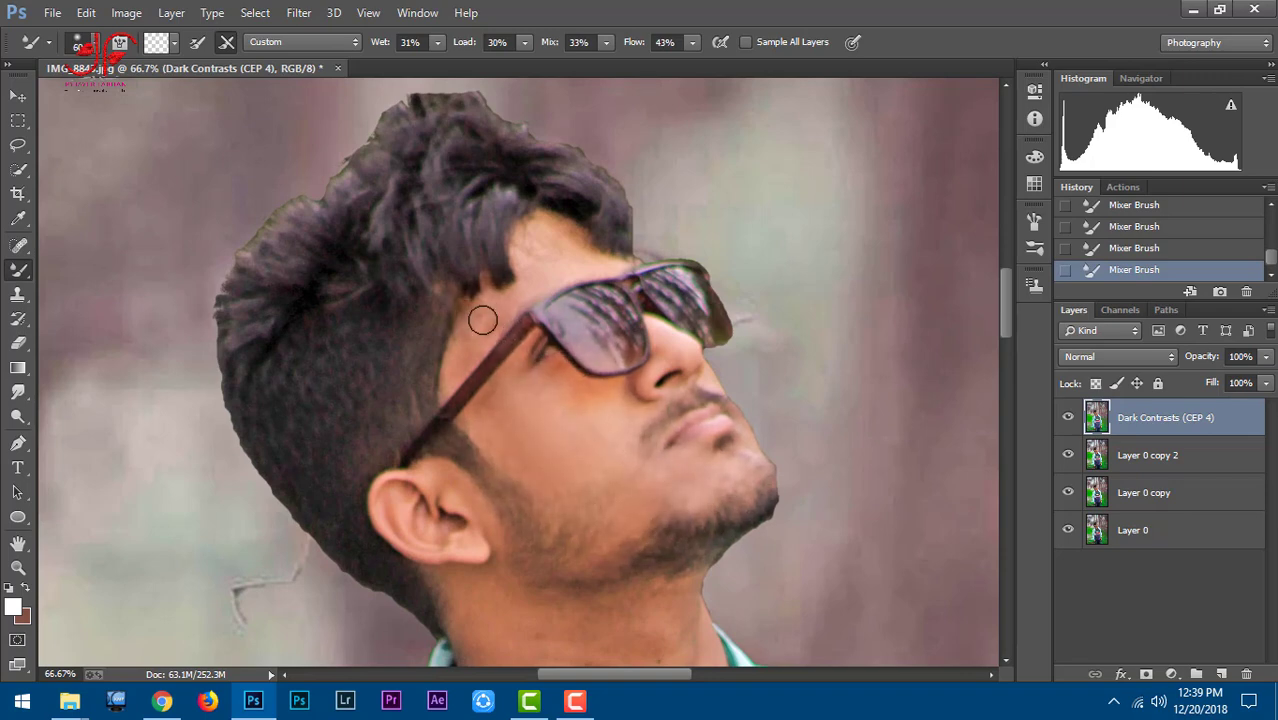
Smooth the forehead, cheek-to-jaw, beard around the ear, and neck skin.
{"action": "mouse_move", "coordinate": [524, 271]}
{"action": "left_mouse_down"}
{"action": "mouse_move", "coordinate": [551, 254]}
{"action": "mouse_move", "coordinate": [531, 257]}
{"action": "mouse_move", "coordinate": [614, 268]}
{"action": "left_mouse_up"}
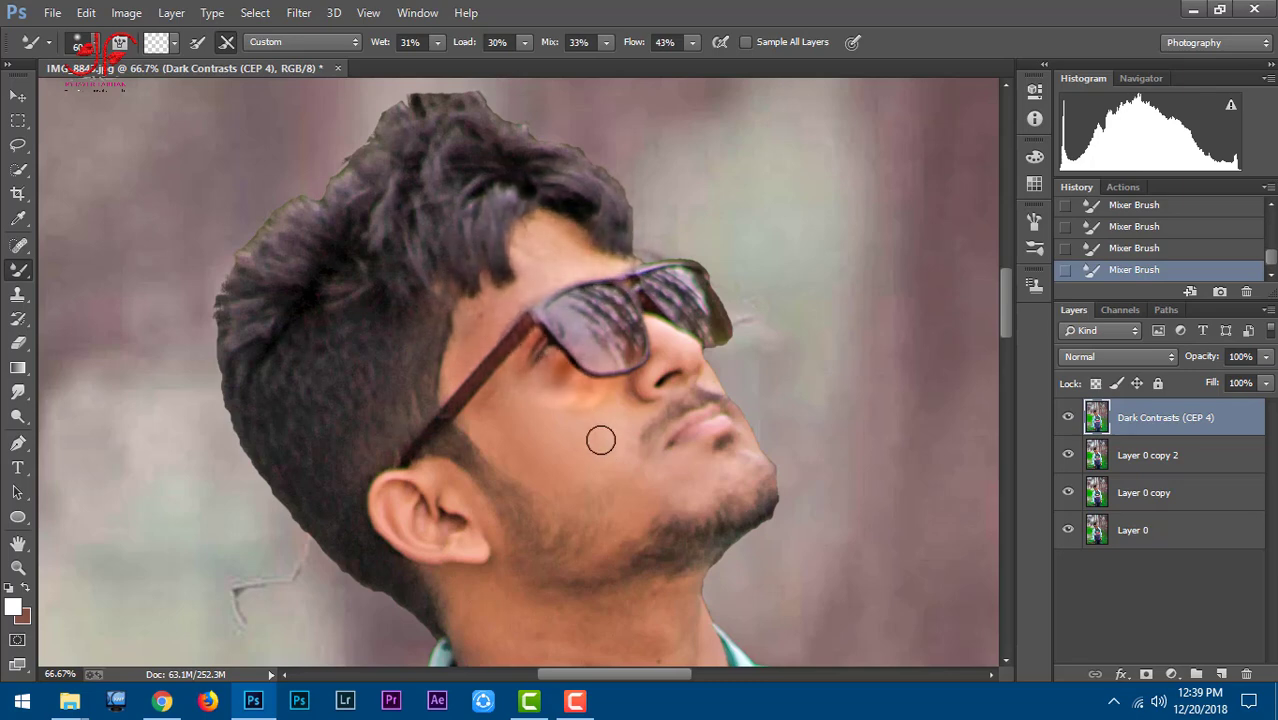
{"action": "mouse_move", "coordinate": [600, 440]}
{"action": "left_mouse_down"}
{"action": "mouse_move", "coordinate": [593, 486]}
{"action": "mouse_move", "coordinate": [750, 460]}
{"action": "mouse_move", "coordinate": [765, 514]}
{"action": "mouse_move", "coordinate": [665, 528]}
{"action": "left_mouse_up"}
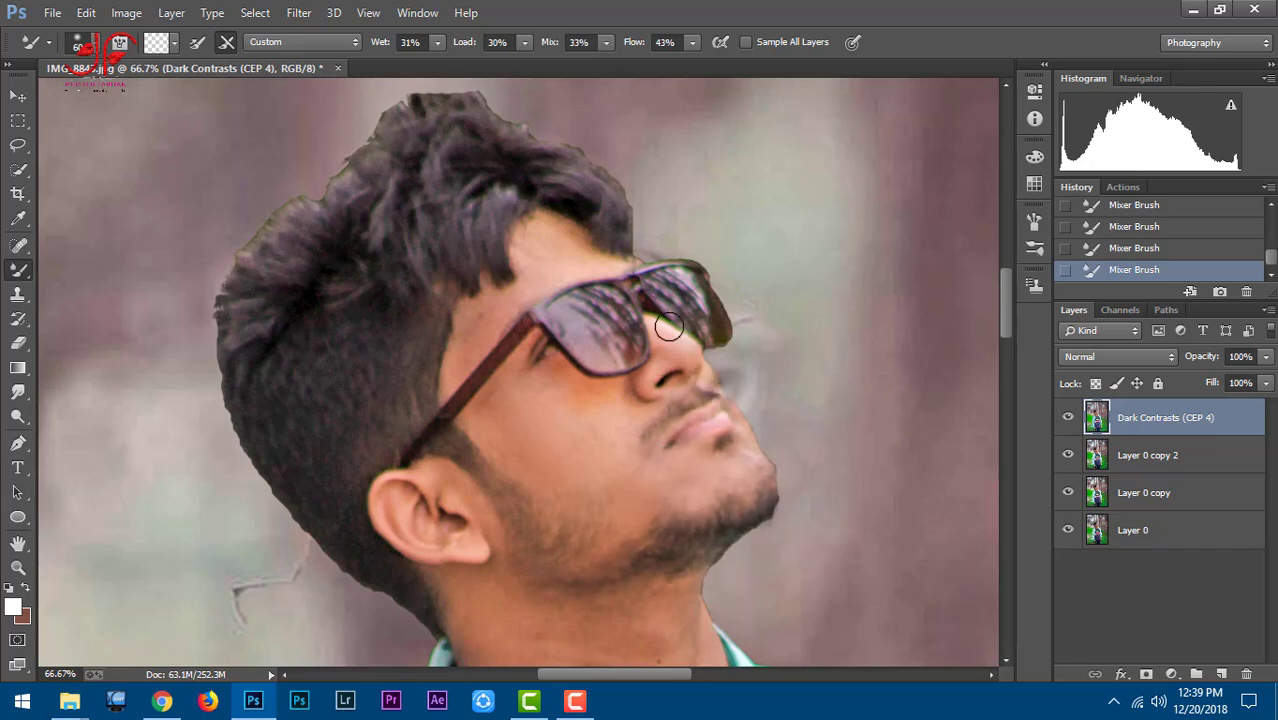
{"action": "left_click_drag", "start_coordinate": [510, 298], "coordinate": [538, 218]}
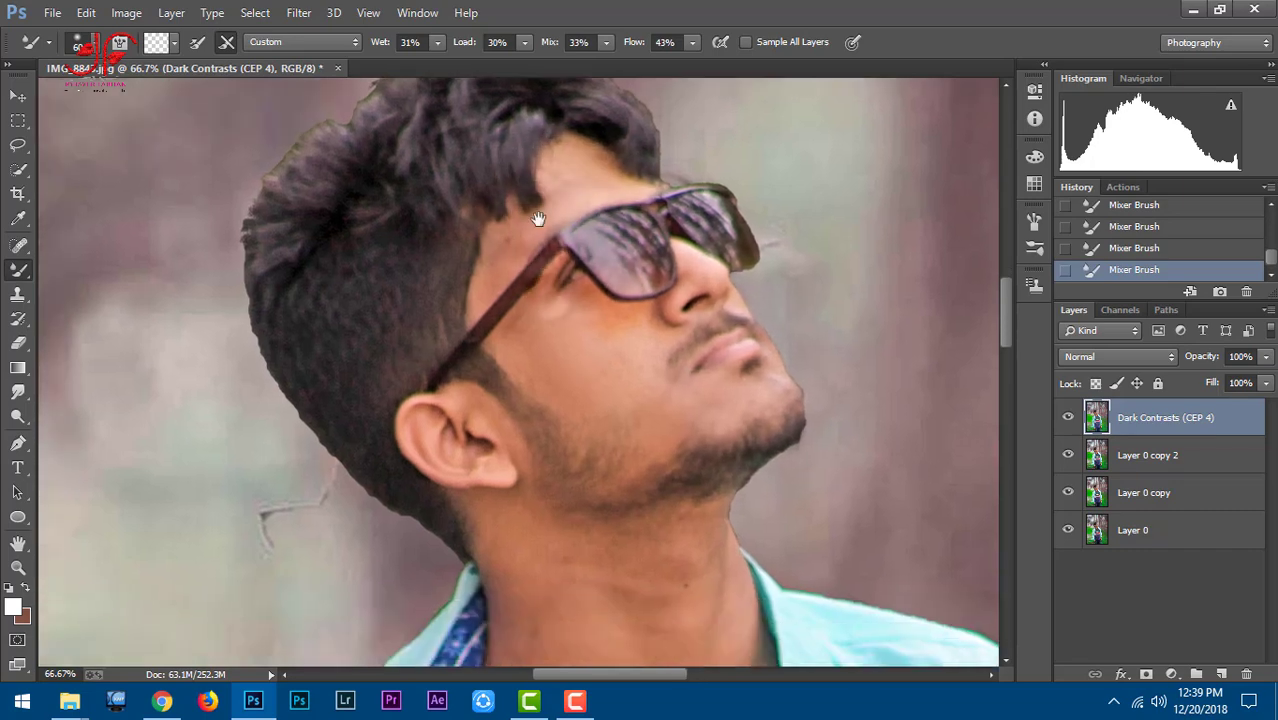
{"action": "scroll", "coordinate": [542, 337], "scroll_direction": "down", "scroll_amount": 2}
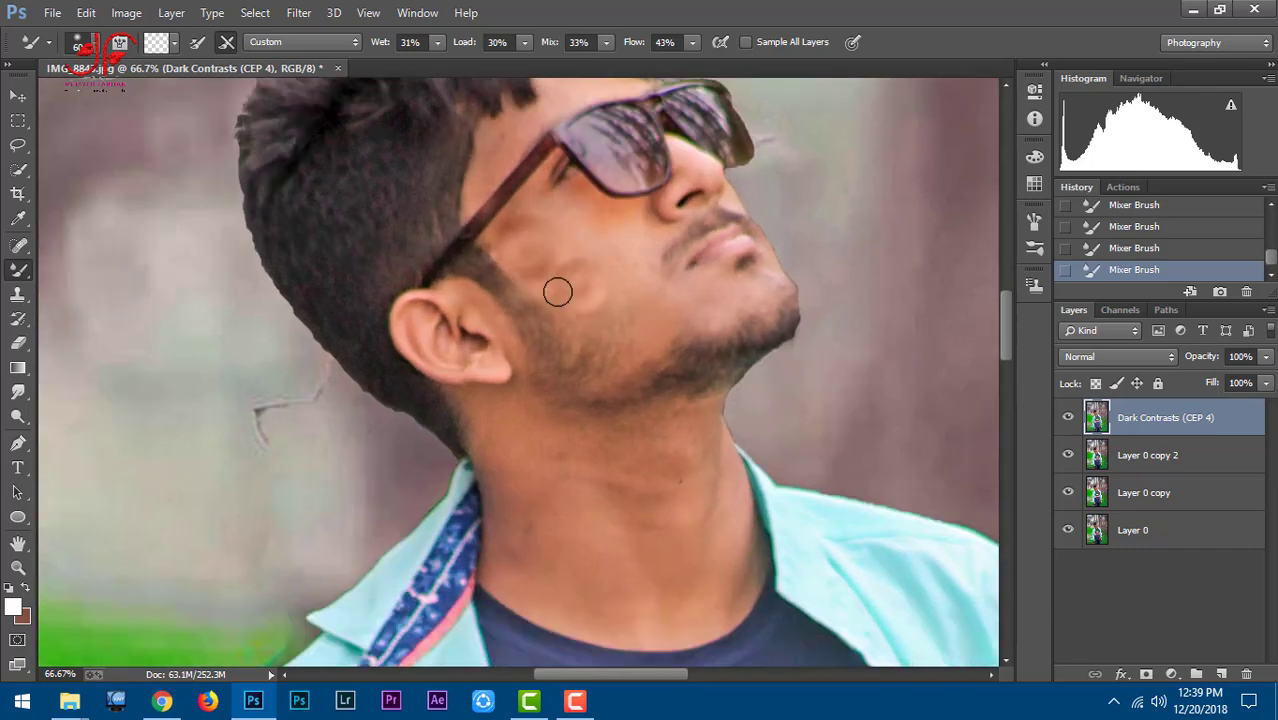
{"action": "mouse_move", "coordinate": [558, 292]}
{"action": "left_mouse_down"}
{"action": "mouse_move", "coordinate": [465, 294]}
{"action": "mouse_move", "coordinate": [491, 365]}
{"action": "mouse_move", "coordinate": [443, 383]}
{"action": "left_mouse_up"}
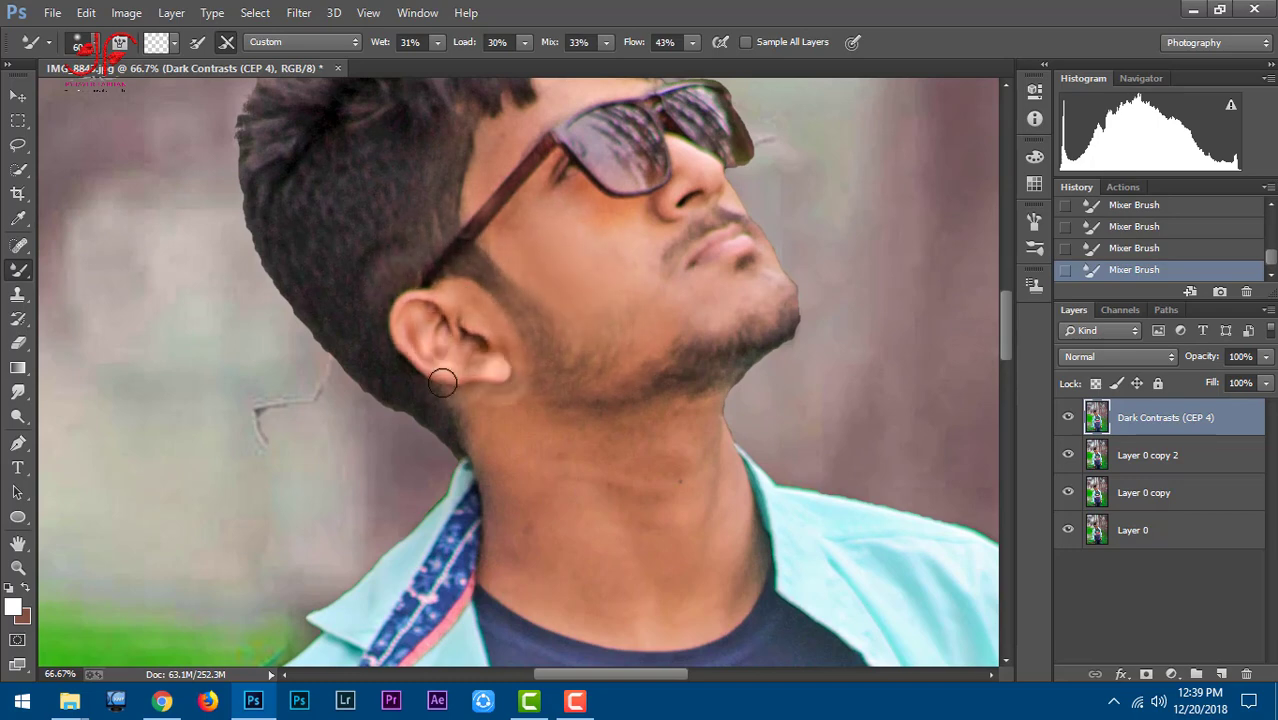
{"action": "scroll", "coordinate": [443, 383], "scroll_direction": "down", "scroll_amount": 3}
{"action": "mouse_move", "coordinate": [502, 297]}
{"action": "left_mouse_down"}
{"action": "mouse_move", "coordinate": [519, 414]}
{"action": "mouse_move", "coordinate": [568, 451]}
{"action": "mouse_move", "coordinate": [567, 415]}
{"action": "mouse_move", "coordinate": [508, 388]}
{"action": "mouse_move", "coordinate": [573, 411]}
{"action": "mouse_move", "coordinate": [568, 337]}
{"action": "mouse_move", "coordinate": [670, 314]}
{"action": "mouse_move", "coordinate": [690, 402]}
{"action": "mouse_move", "coordinate": [676, 437]}
{"action": "mouse_move", "coordinate": [718, 414]}
{"action": "mouse_move", "coordinate": [619, 479]}
{"action": "left_mouse_up"}
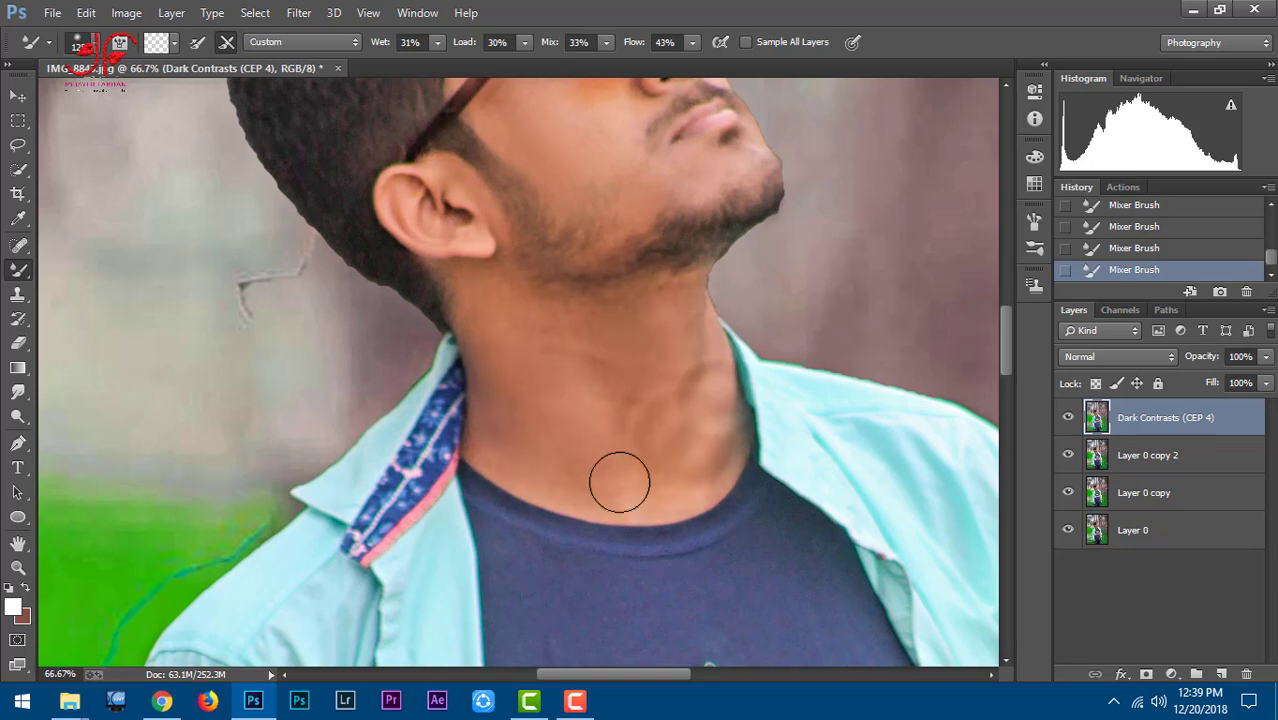
{"action": "scroll", "coordinate": [608, 419], "scroll_direction": "up", "scroll_amount": 3}
{"action": "left_click_drag", "start_coordinate": [608, 419], "coordinate": [647, 560]}
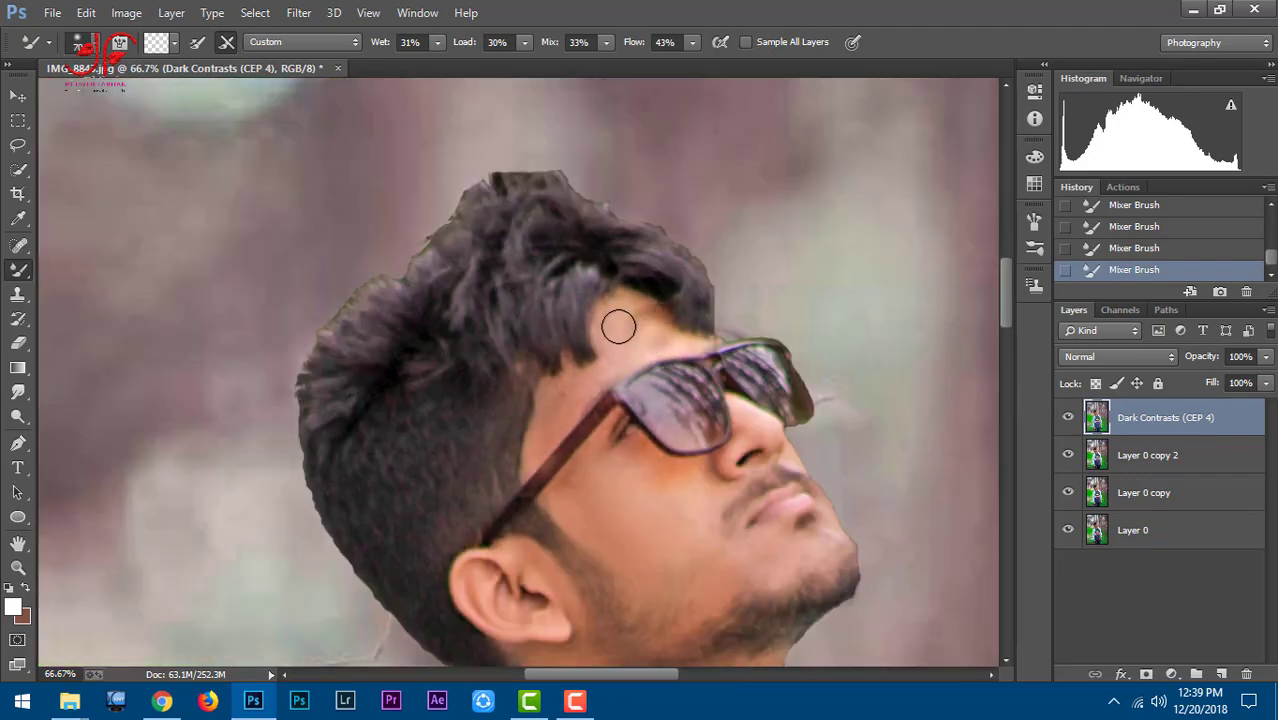
{"action": "left_click_drag", "start_coordinate": [618, 327], "coordinate": [665, 370]}
{"action": "scroll", "coordinate": [616, 400], "scroll_direction": "down", "scroll_amount": 5}
{"action": "scroll", "coordinate": [616, 430], "scroll_direction": "down", "scroll_amount": 5}
{"action": "scroll", "coordinate": [616, 463], "scroll_direction": "down", "scroll_amount": 5}
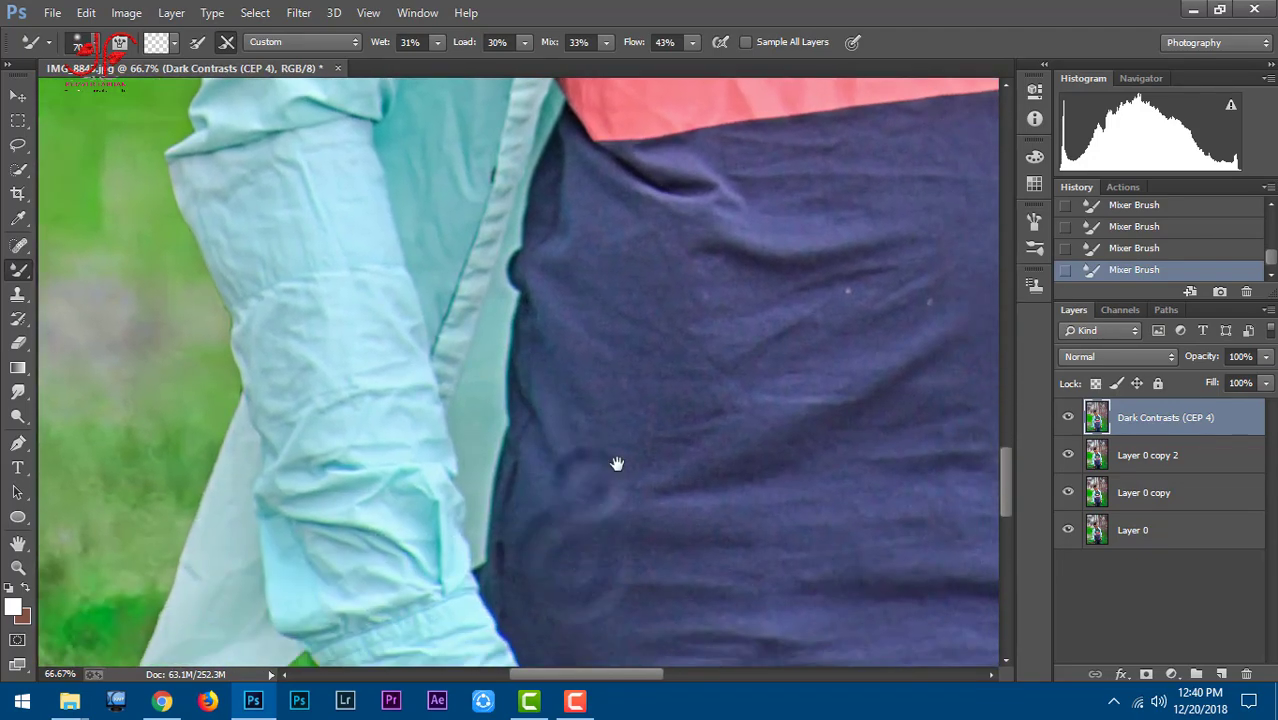
{"action": "scroll", "coordinate": [616, 463], "scroll_direction": "down", "scroll_amount": 5}
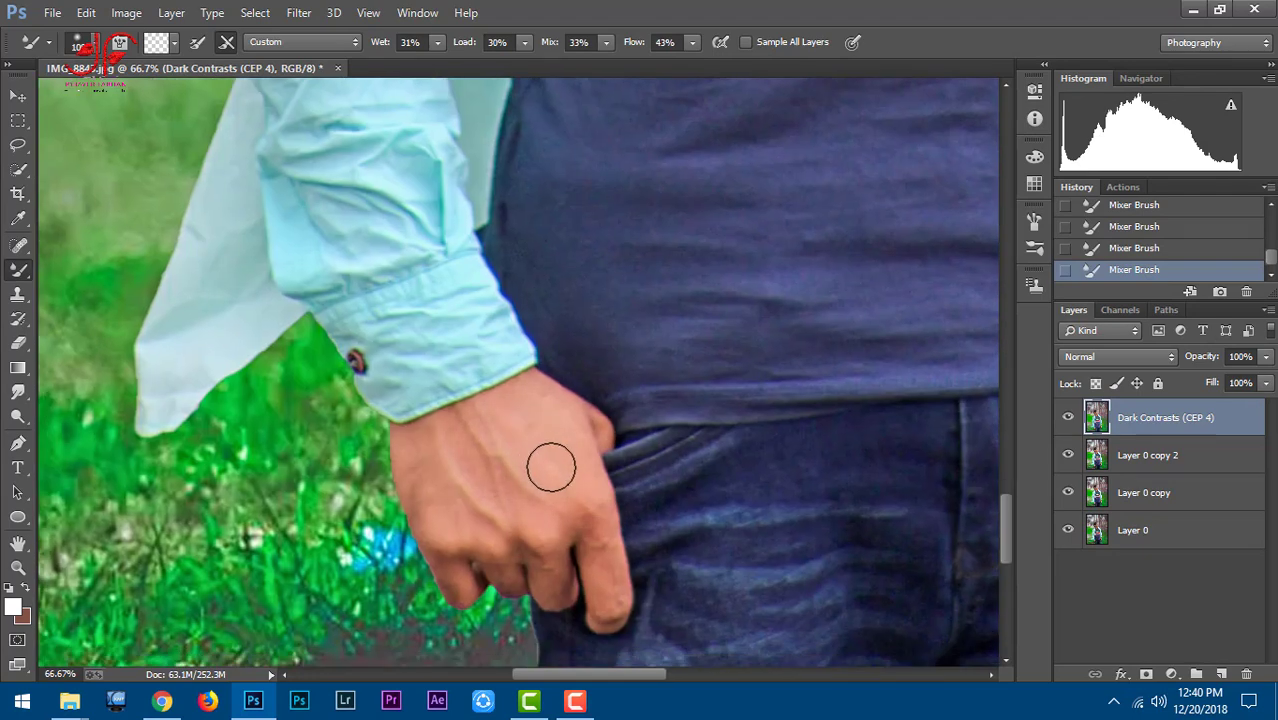
Blend the skin on the back of the watch hand, then zoom out to review.
{"action": "mouse_move", "coordinate": [449, 525]}
{"action": "left_mouse_down"}
{"action": "mouse_move", "coordinate": [456, 556]}
{"action": "mouse_move", "coordinate": [556, 541]}
{"action": "mouse_move", "coordinate": [578, 427]}
{"action": "left_mouse_up"}
{"action": "scroll", "coordinate": [479, 528], "scroll_direction": "right", "scroll_amount": 5}
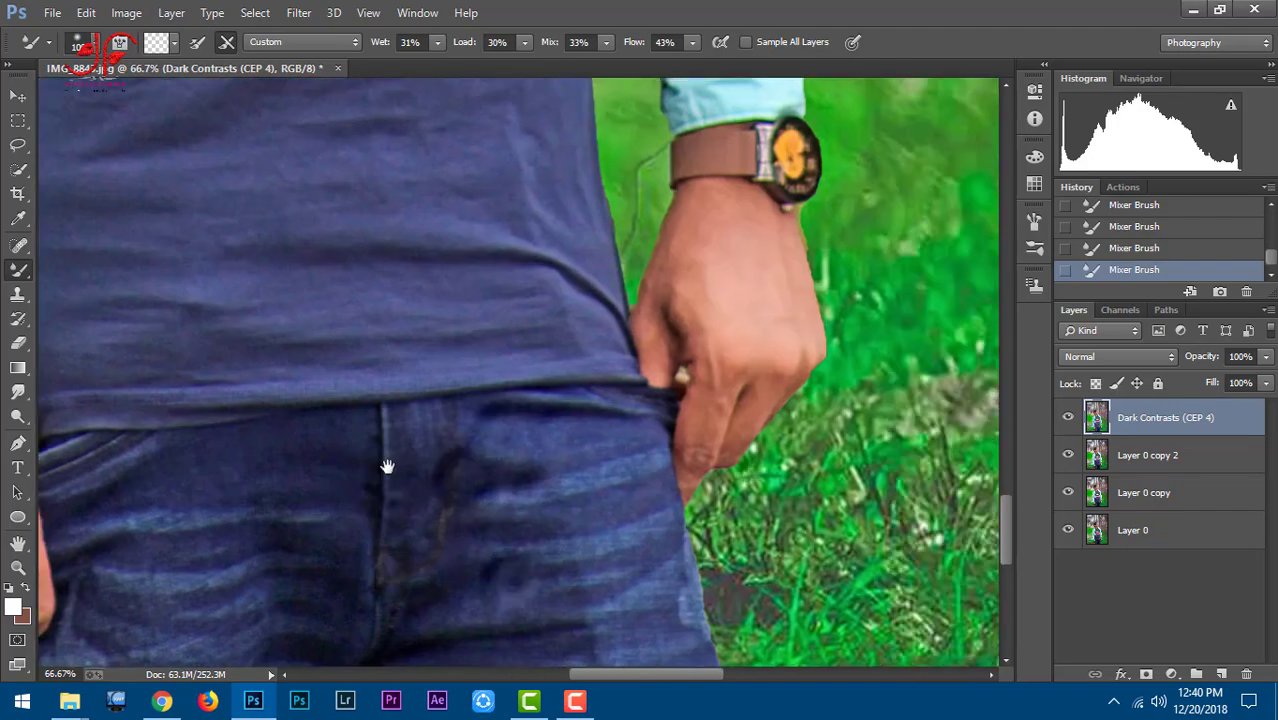
{"action": "scroll", "coordinate": [450, 480], "scroll_direction": "right", "scroll_amount": 3}
{"action": "scroll", "coordinate": [450, 480], "scroll_direction": "up", "scroll_amount": 2}
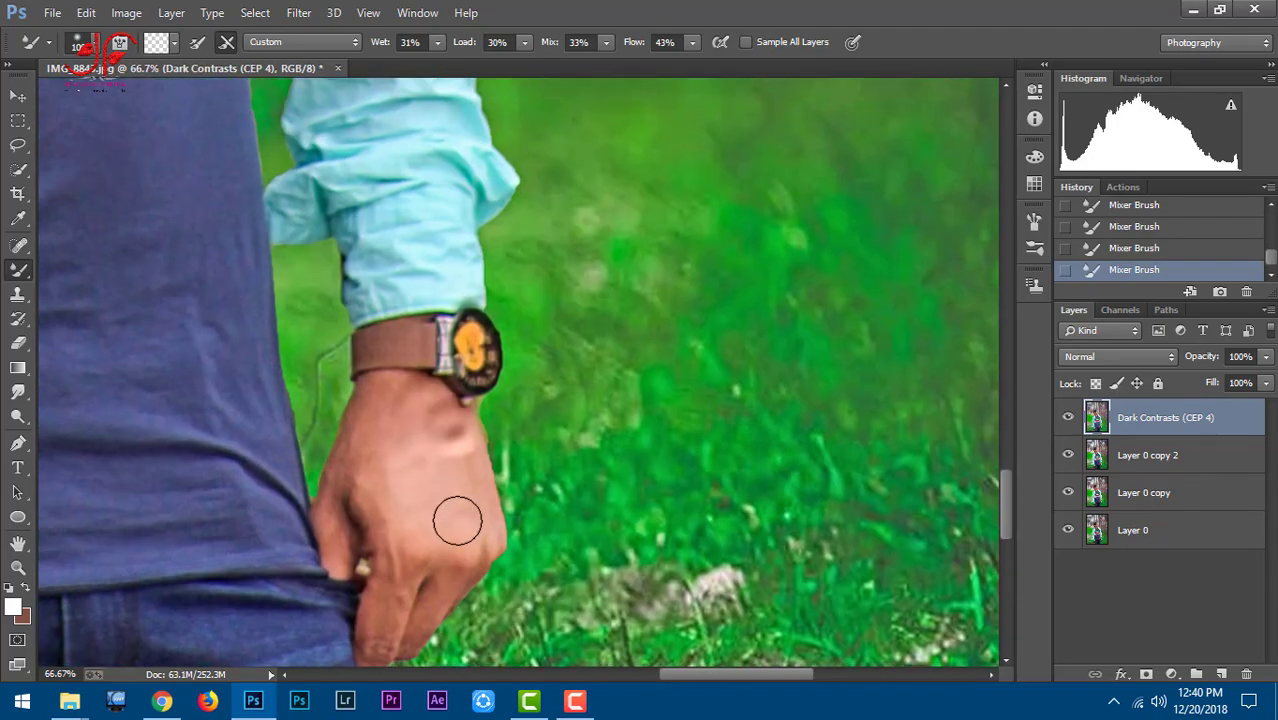
{"action": "mouse_move", "coordinate": [425, 541]}
{"action": "left_mouse_down"}
{"action": "mouse_move", "coordinate": [445, 477]}
{"action": "mouse_move", "coordinate": [379, 448]}
{"action": "mouse_move", "coordinate": [379, 342]}
{"action": "mouse_move", "coordinate": [467, 424]}
{"action": "mouse_move", "coordinate": [485, 471]}
{"action": "mouse_move", "coordinate": [470, 400]}
{"action": "left_mouse_up"}
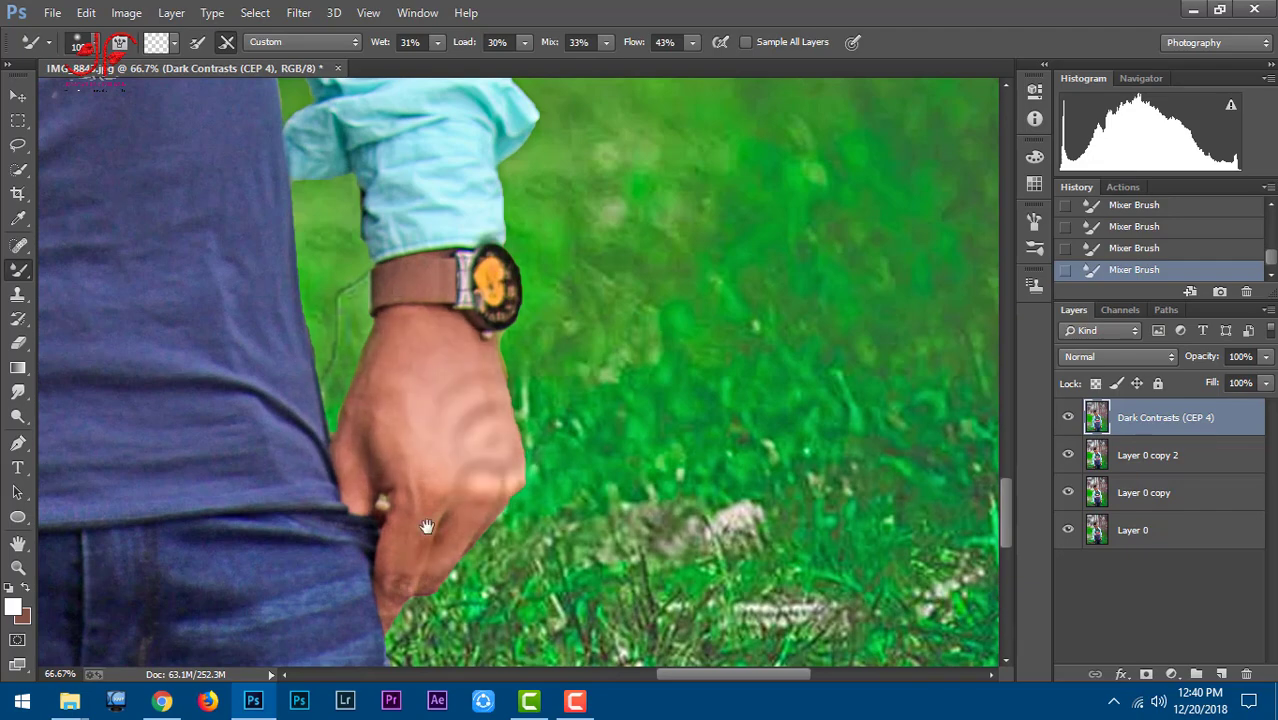
{"action": "scroll", "coordinate": [593, 538], "scroll_direction": "up", "scroll_amount": 5}
{"action": "scroll", "coordinate": [593, 538], "scroll_direction": "up", "scroll_amount": 5}
{"action": "scroll", "coordinate": [494, 322], "scroll_direction": "down", "scroll_amount": 3}
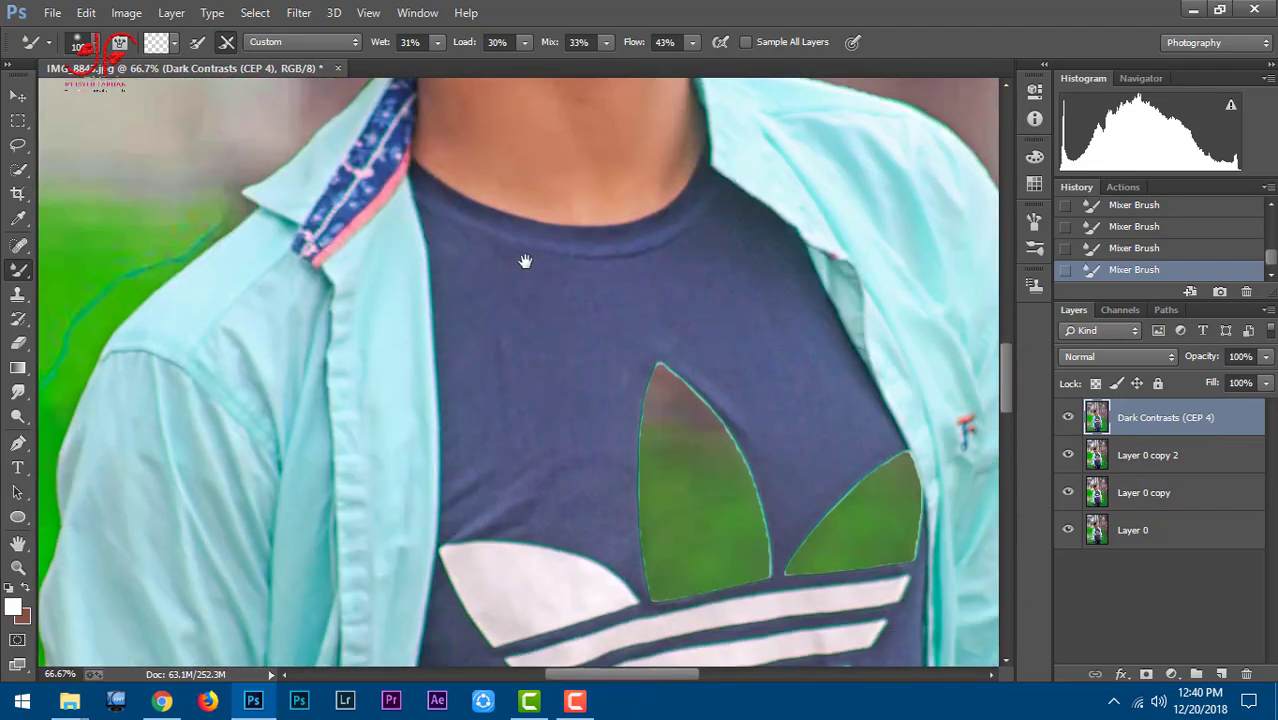
{"action": "scroll", "coordinate": [468, 140], "scroll_direction": "down", "scroll_amount": 5}
{"action": "scroll", "coordinate": [475, 188], "scroll_direction": "up", "scroll_amount": 5}
{"action": "scroll", "coordinate": [525, 362], "scroll_direction": "up", "scroll_amount": 5}
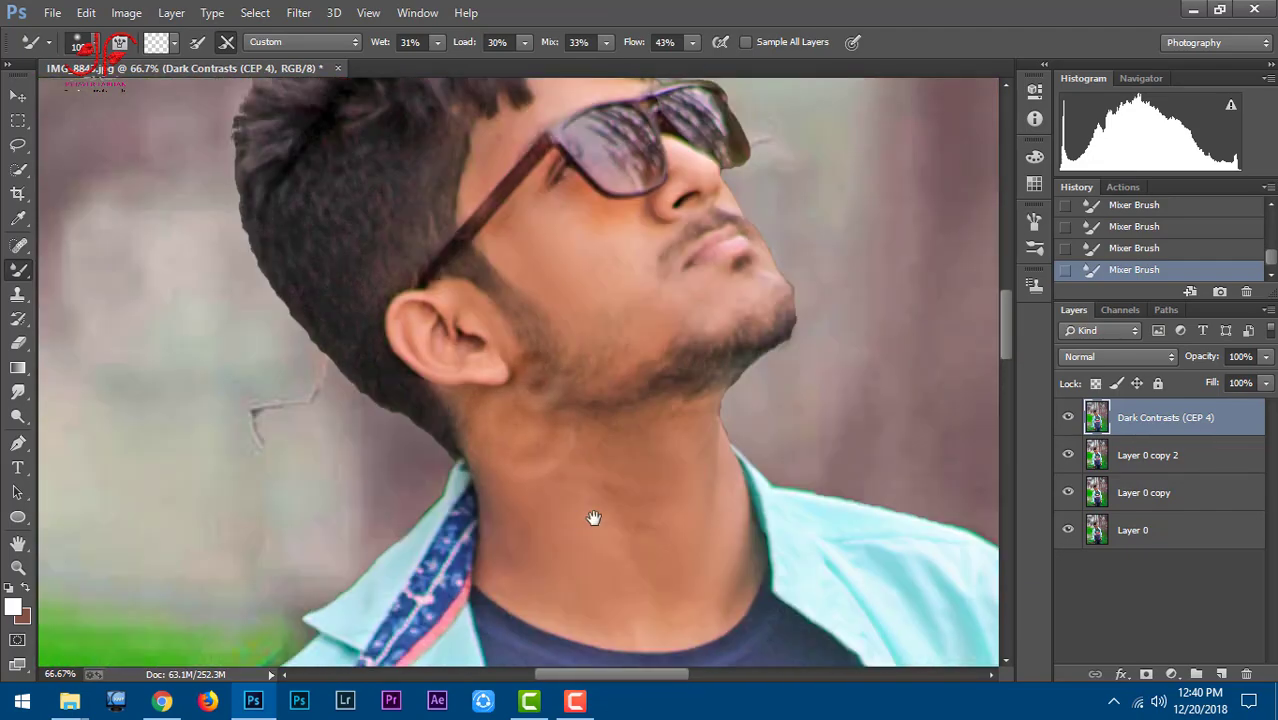
{"action": "scroll", "coordinate": [590, 516], "scroll_direction": "up", "scroll_amount": 3}
{"action": "left_click_drag", "start_coordinate": [617, 540], "coordinate": [698, 605]}
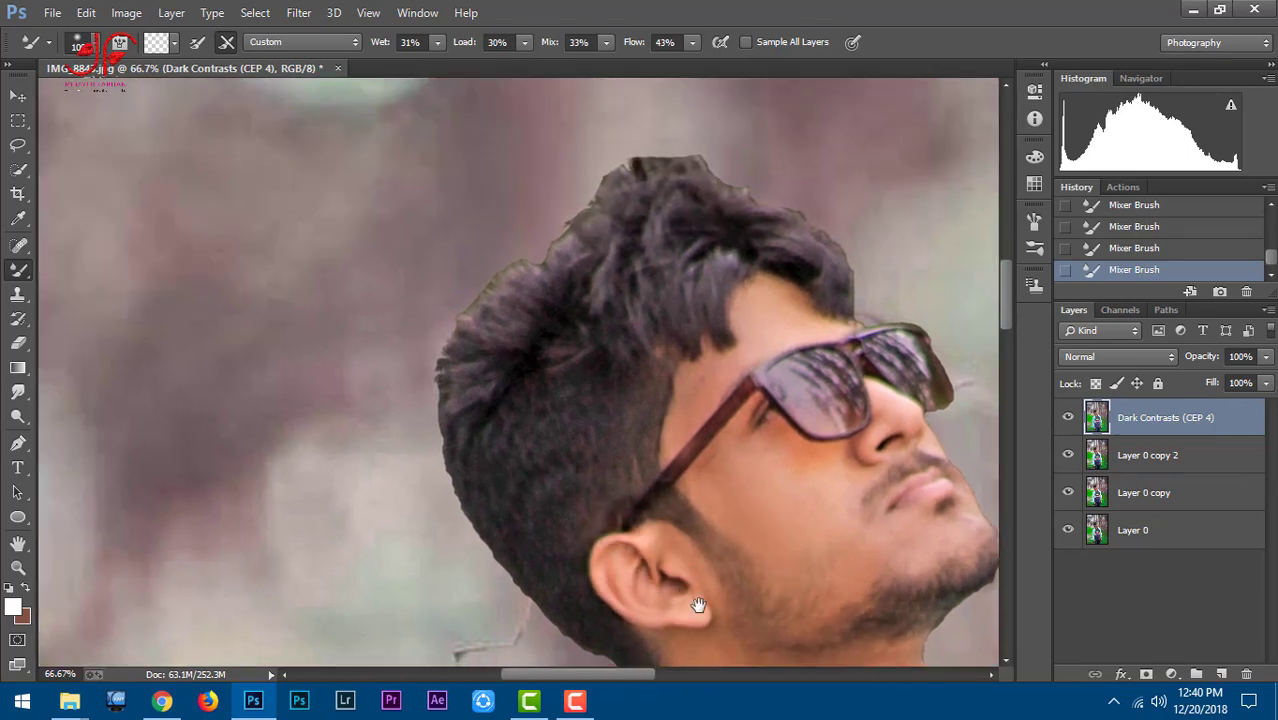
{"action": "scroll", "coordinate": [700, 604], "scroll_direction": "down", "scroll_amount": 3}
{"action": "scroll", "coordinate": [720, 612], "scroll_direction": "down", "scroll_amount": 2}
{"action": "scroll", "coordinate": [742, 625], "scroll_direction": "down", "scroll_amount": 2}
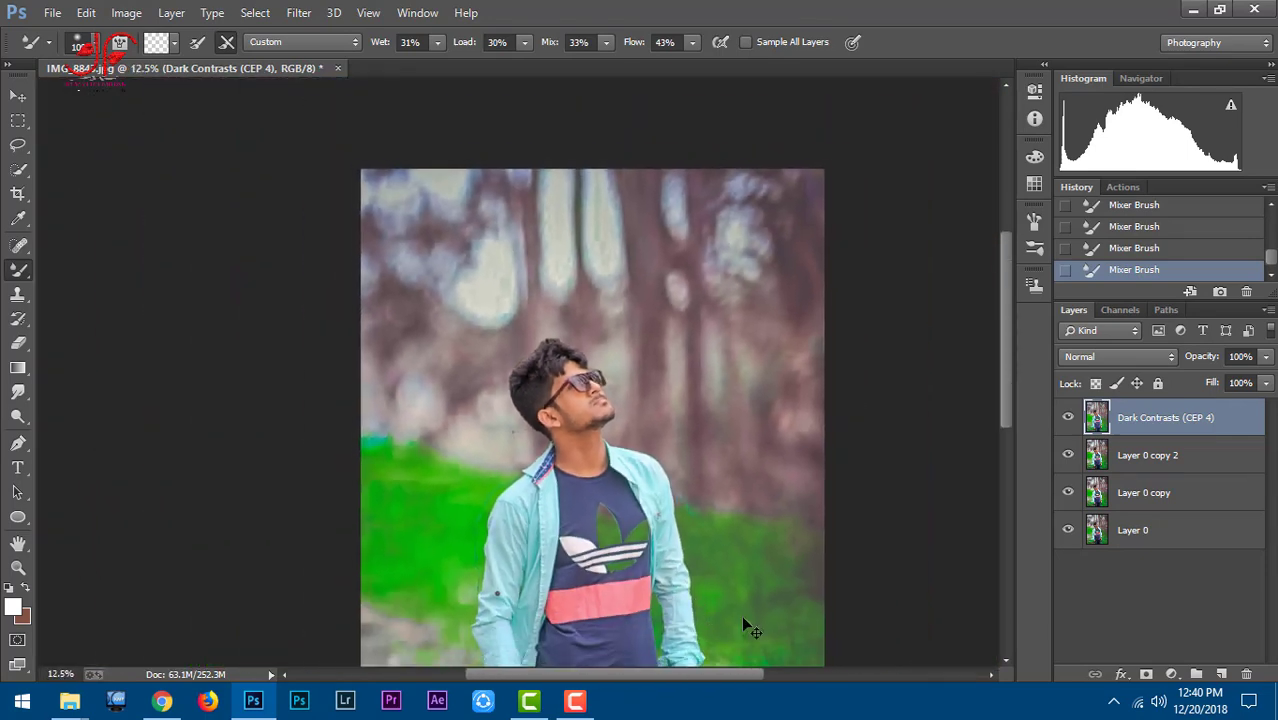
{"action": "scroll", "coordinate": [785, 620], "scroll_direction": "up", "scroll_amount": 1}
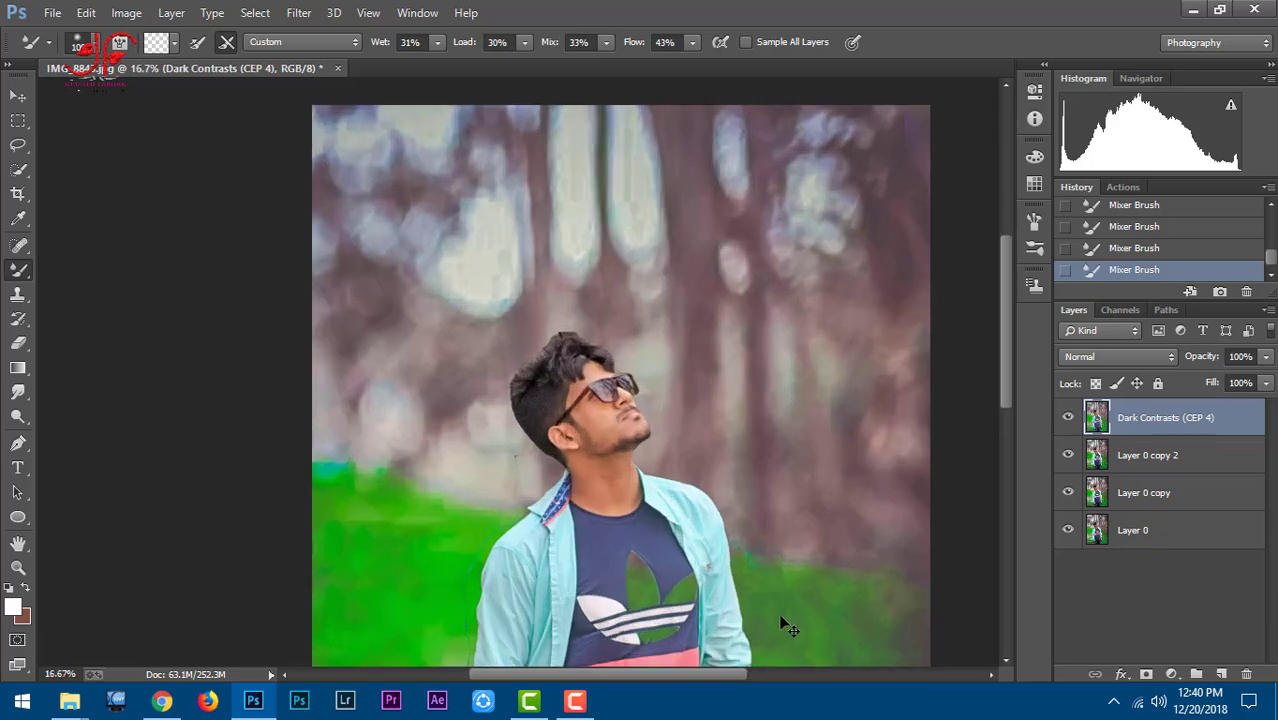
{"action": "scroll", "coordinate": [779, 620], "scroll_direction": "up", "scroll_amount": 1}
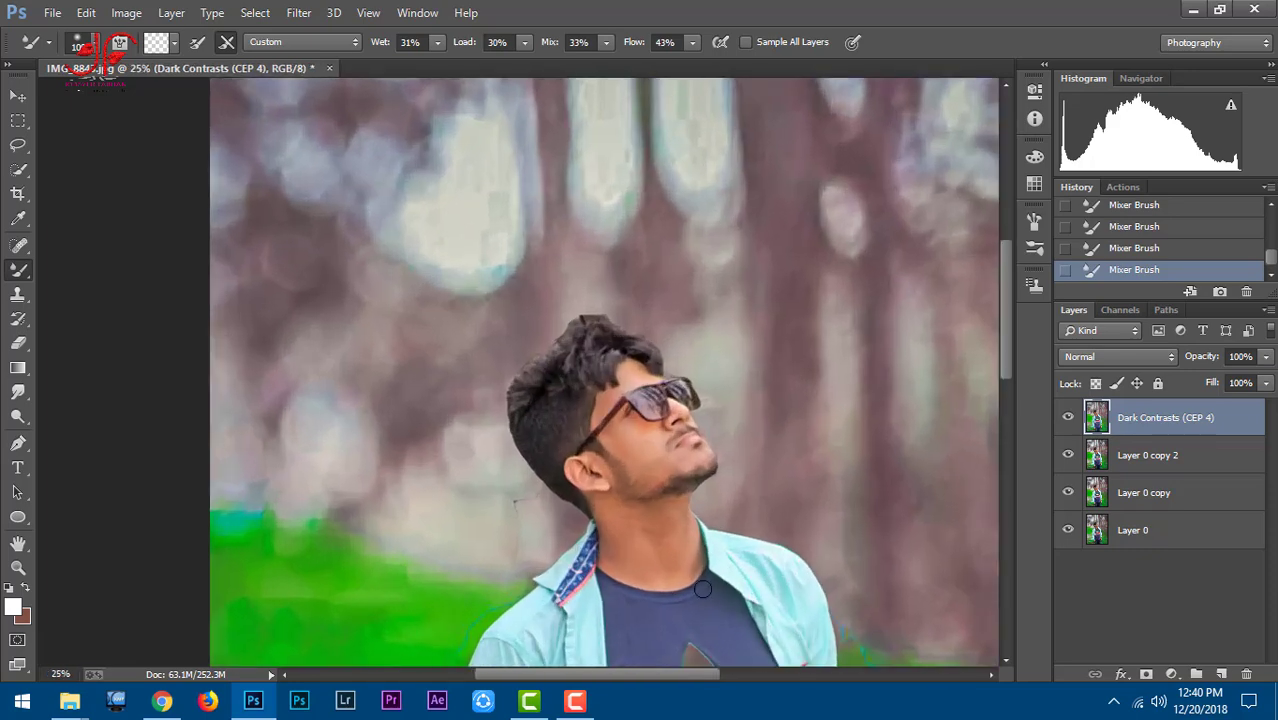
Merge Dark Contrasts down, duplicate it as Layer 0 copy 3, and clone out the stray edge by the head.
{"action": "left_click", "coordinate": [18, 294]}
{"action": "mouse_move", "coordinate": [223, 342]}
{"action": "left_mouse_down"}
{"action": "mouse_move", "coordinate": [262, 208]}
{"action": "mouse_move", "coordinate": [292, 267]}
{"action": "left_mouse_up"}
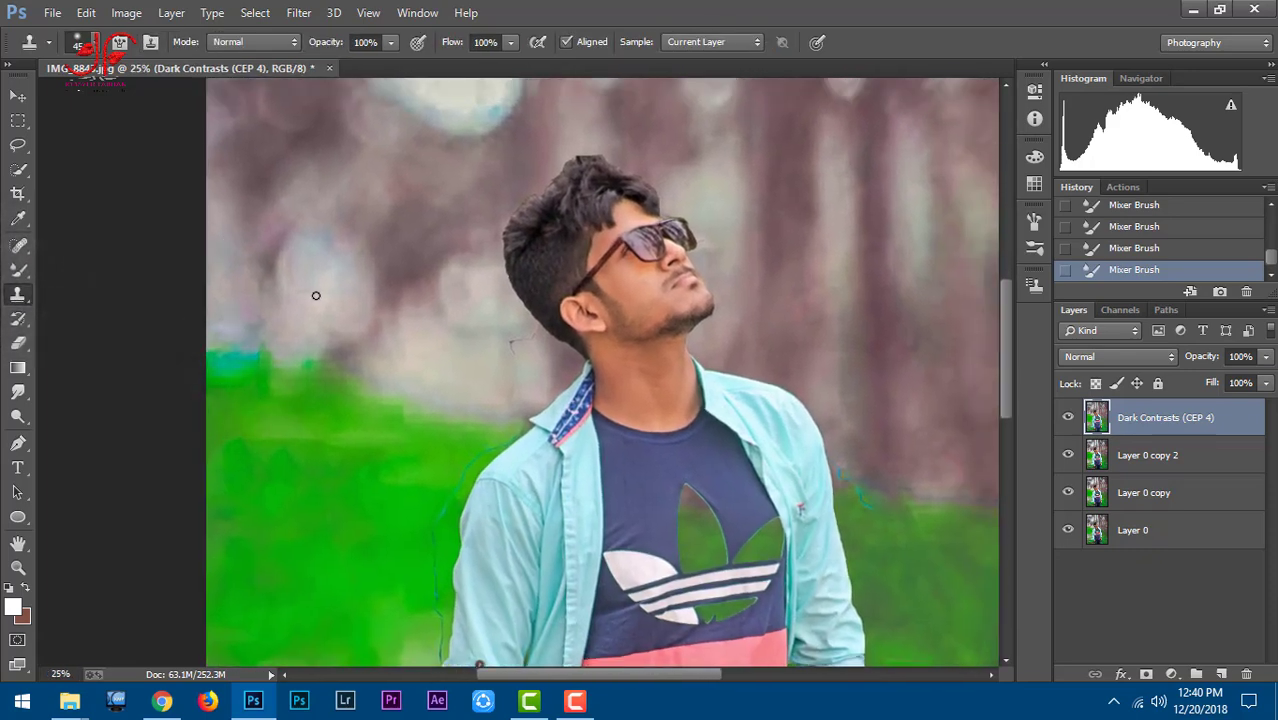
{"action": "scroll", "coordinate": [316, 295], "scroll_direction": "up", "scroll_amount": 1}
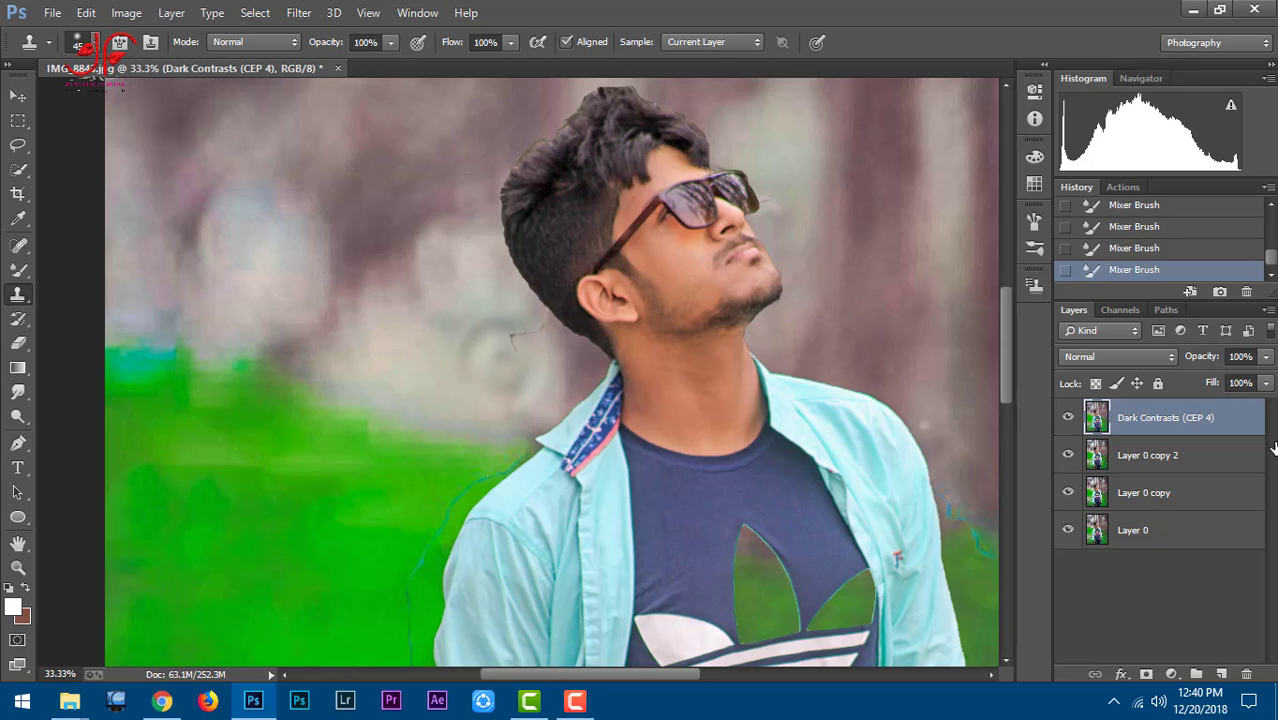
{"action": "key", "text": "ctrl+e"}
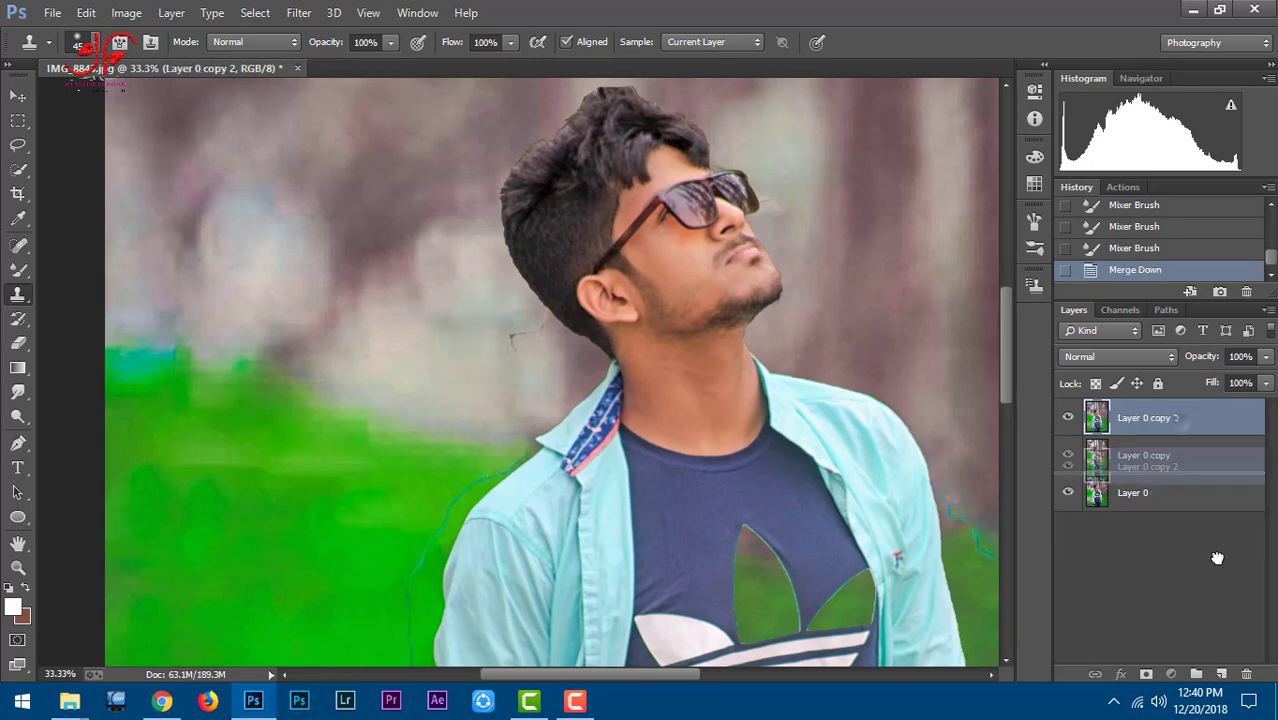
{"action": "left_click_drag", "start_coordinate": [1182, 430], "coordinate": [1221, 674]}
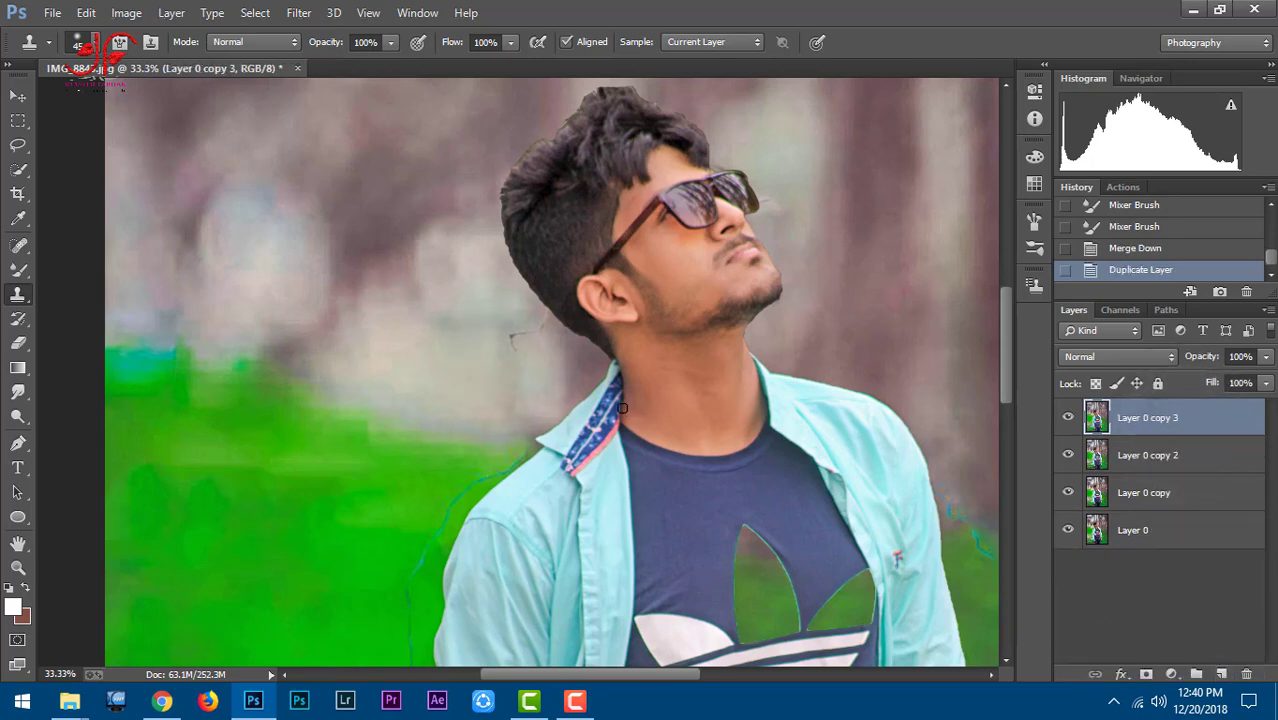
{"action": "key", "text": "super"}
{"action": "key", "text": "super"}
{"action": "mouse_move", "coordinate": [511, 356]}
{"action": "left_mouse_down"}
{"action": "mouse_move", "coordinate": [542, 328]}
{"action": "mouse_move", "coordinate": [516, 400]}
{"action": "left_mouse_up"}
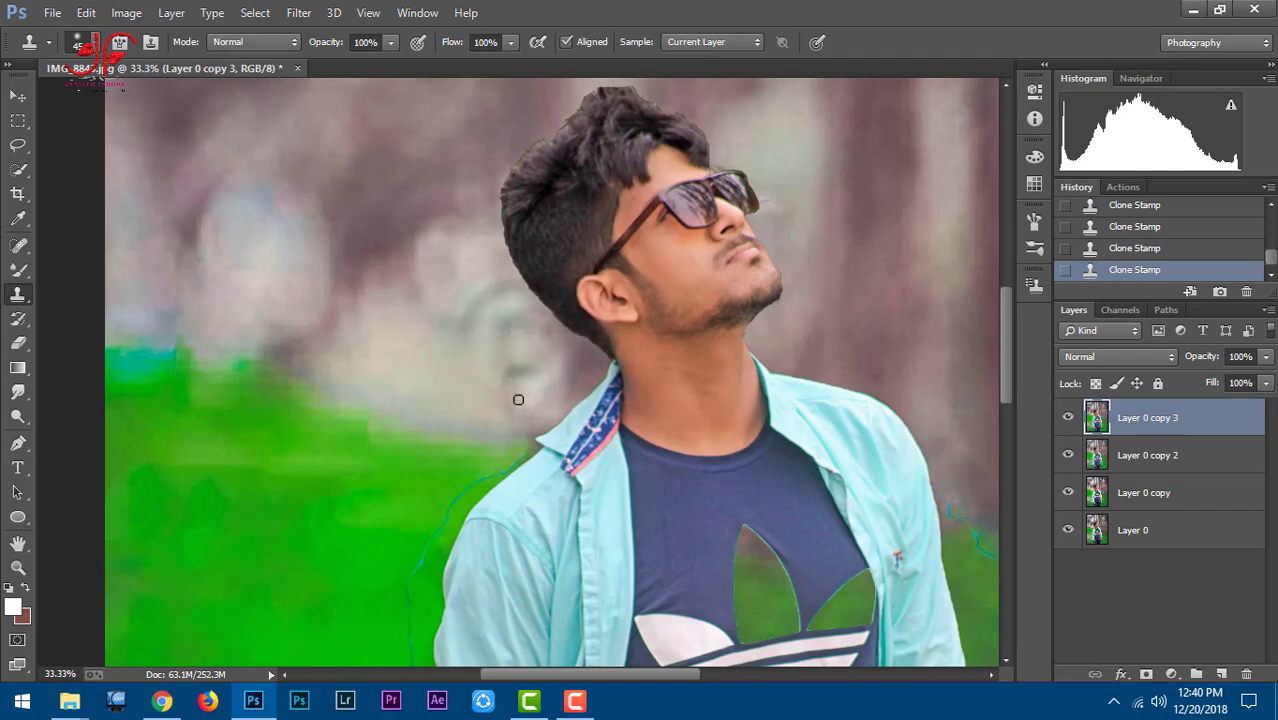
Set up the Smudge tool with a scattered brush preset and zoom in on the face.
{"action": "left_click_drag", "start_coordinate": [666, 363], "coordinate": [709, 468]}
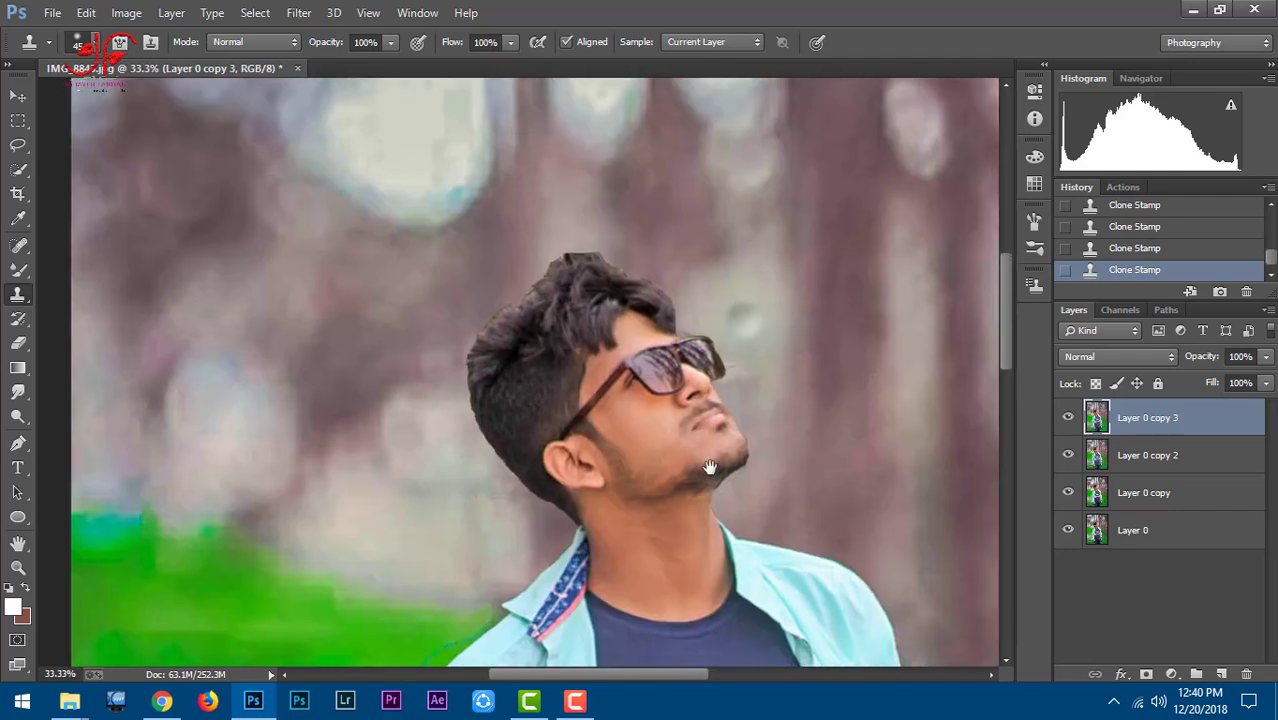
{"action": "left_click_drag", "start_coordinate": [18, 396], "coordinate": [133, 425]}
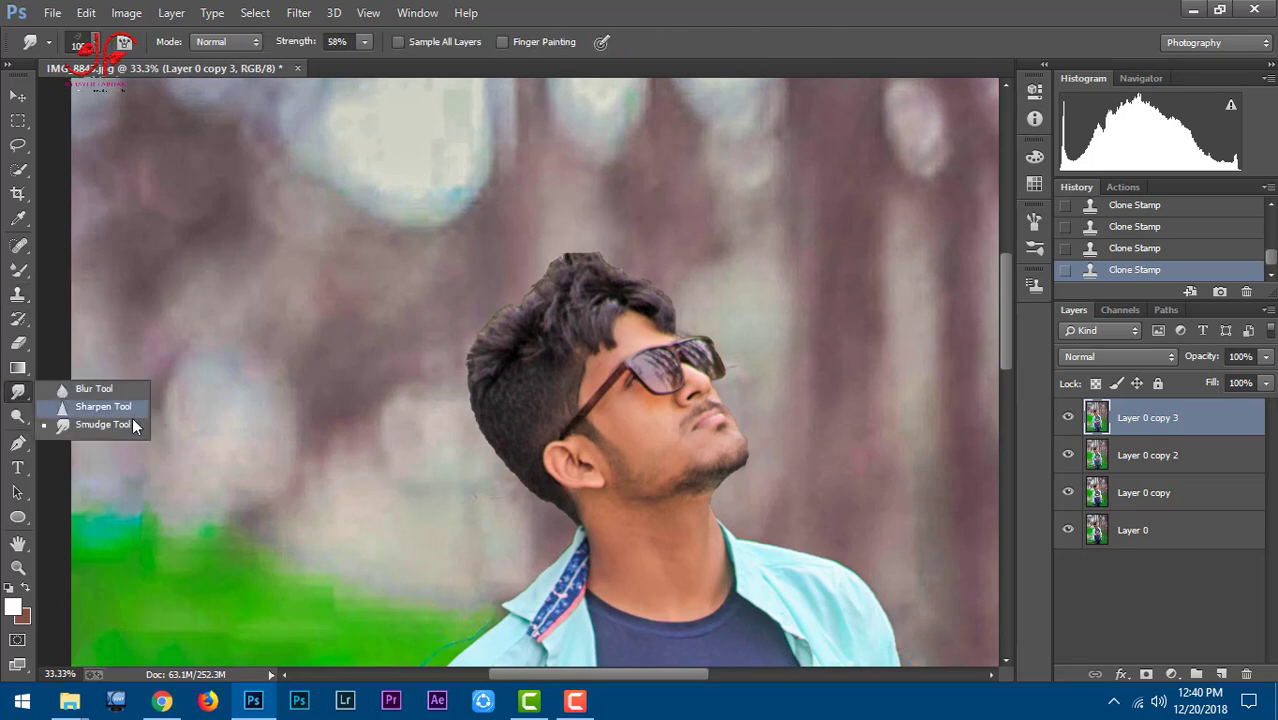
{"action": "right_click", "coordinate": [305, 383]}
{"action": "scroll", "coordinate": [495, 565], "scroll_direction": "down", "scroll_amount": 5}
{"action": "scroll", "coordinate": [460, 562], "scroll_direction": "down", "scroll_amount": 3}
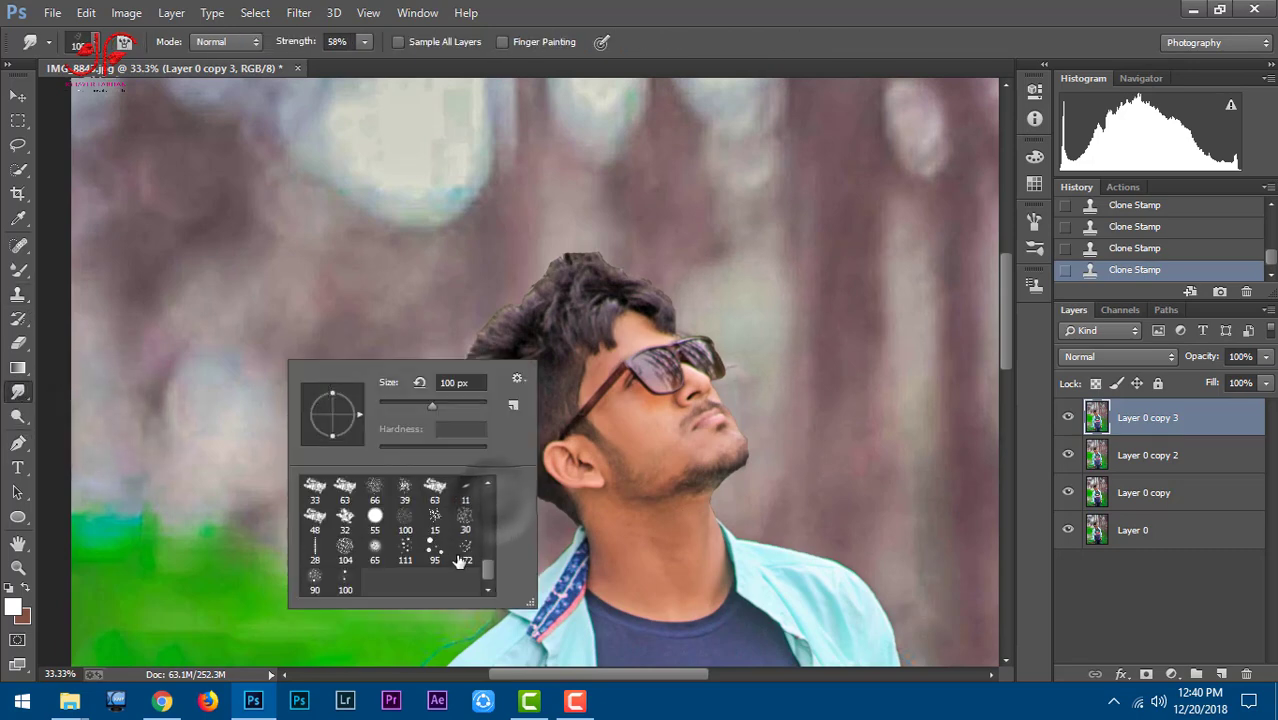
{"action": "left_click", "coordinate": [1110, 420]}
{"action": "key", "text": "ctrl+plus"}
{"action": "scroll", "coordinate": [542, 380], "scroll_direction": "up", "scroll_amount": 2}
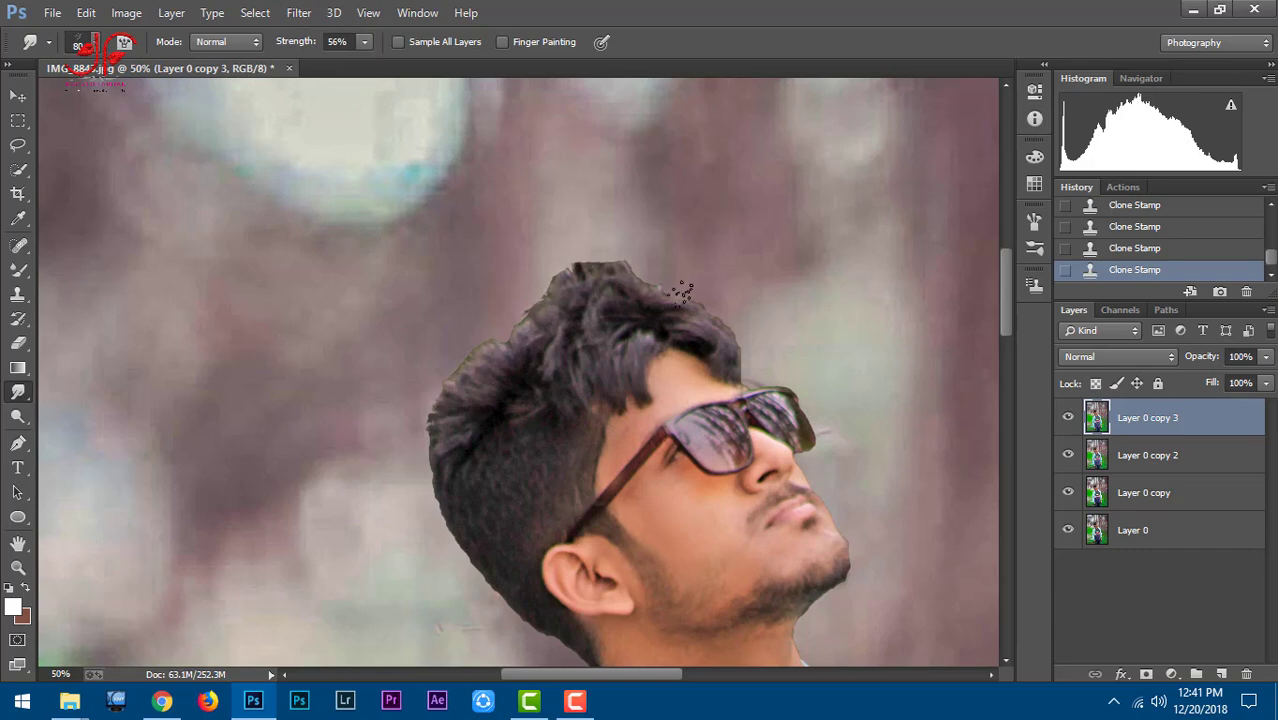
Smudge the top and left hair outline into fine strands blending into the background.
{"action": "left_click_drag", "start_coordinate": [700, 320], "coordinate": [732, 356]}
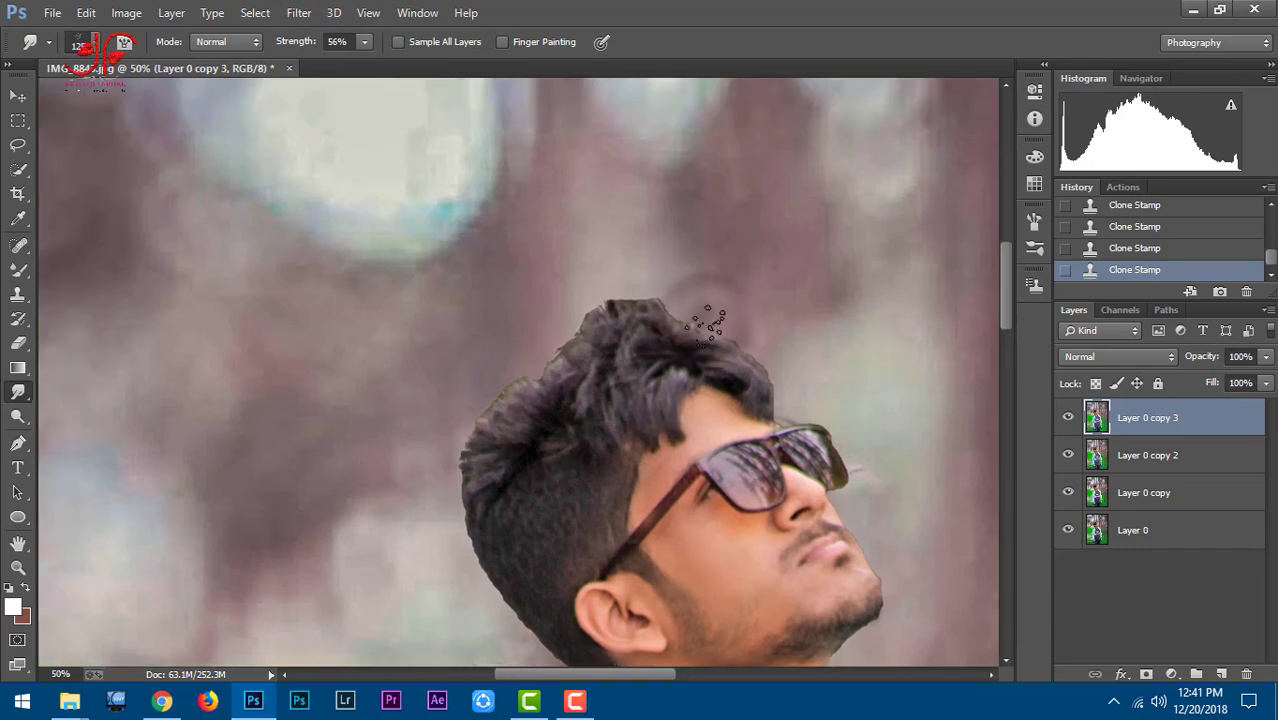
{"action": "mouse_move", "coordinate": [690, 307]}
{"action": "left_mouse_down"}
{"action": "mouse_move", "coordinate": [700, 285]}
{"action": "mouse_move", "coordinate": [610, 270]}
{"action": "mouse_move", "coordinate": [572, 350]}
{"action": "left_mouse_up"}
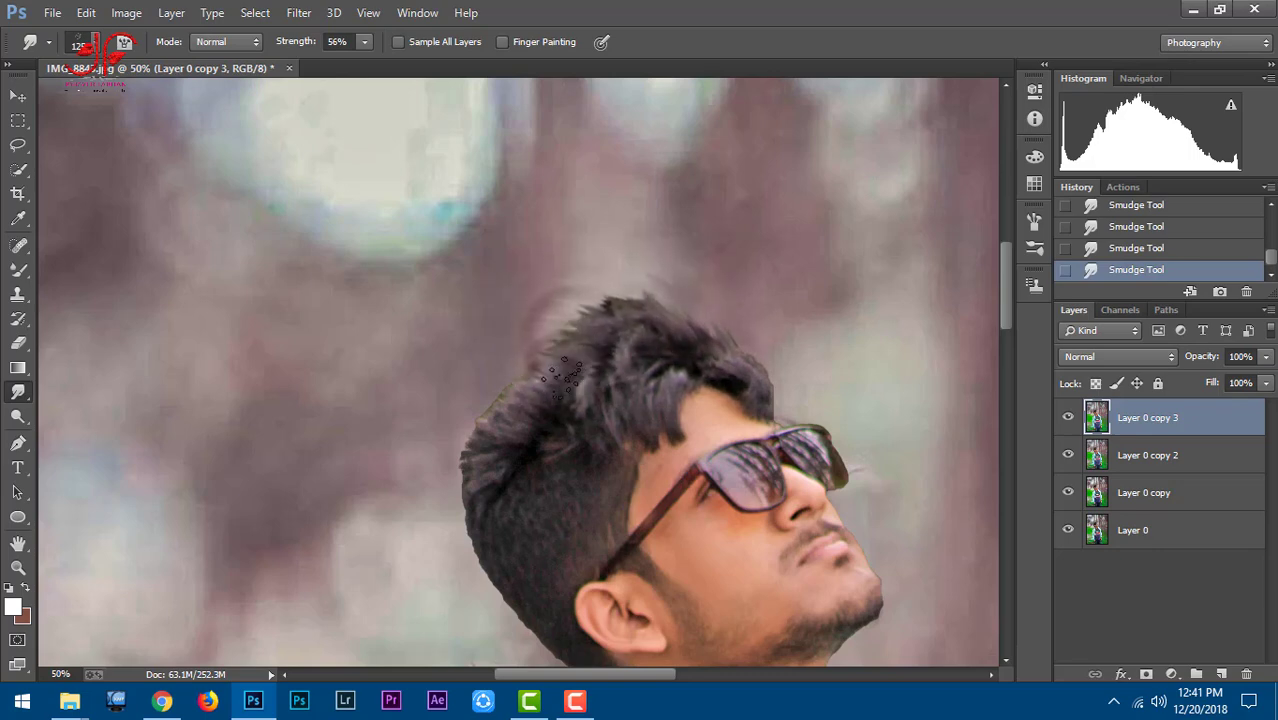
{"action": "left_click_drag", "start_coordinate": [568, 368], "coordinate": [499, 356]}
{"action": "mouse_move", "coordinate": [540, 400]}
{"action": "left_mouse_down"}
{"action": "mouse_move", "coordinate": [455, 522]}
{"action": "mouse_move", "coordinate": [470, 570]}
{"action": "mouse_move", "coordinate": [450, 455]}
{"action": "mouse_move", "coordinate": [508, 542]}
{"action": "mouse_move", "coordinate": [422, 434]}
{"action": "mouse_move", "coordinate": [428, 533]}
{"action": "left_mouse_up"}
{"action": "mouse_move", "coordinate": [465, 395]}
{"action": "left_mouse_down"}
{"action": "mouse_move", "coordinate": [495, 400]}
{"action": "mouse_move", "coordinate": [470, 375]}
{"action": "mouse_move", "coordinate": [587, 302]}
{"action": "mouse_move", "coordinate": [731, 390]}
{"action": "mouse_move", "coordinate": [705, 370]}
{"action": "mouse_move", "coordinate": [717, 358]}
{"action": "mouse_move", "coordinate": [690, 370]}
{"action": "mouse_move", "coordinate": [705, 395]}
{"action": "mouse_move", "coordinate": [650, 385]}
{"action": "mouse_move", "coordinate": [537, 500]}
{"action": "mouse_move", "coordinate": [530, 425]}
{"action": "mouse_move", "coordinate": [510, 470]}
{"action": "mouse_move", "coordinate": [480, 425]}
{"action": "mouse_move", "coordinate": [357, 508]}
{"action": "mouse_move", "coordinate": [348, 456]}
{"action": "mouse_move", "coordinate": [476, 401]}
{"action": "mouse_move", "coordinate": [485, 348]}
{"action": "mouse_move", "coordinate": [520, 400]}
{"action": "left_mouse_up"}
{"action": "key", "text": "ctrl+alt+z"}
{"action": "key", "text": "ctrl+alt+z"}
{"action": "key", "text": "ctrl+alt+z"}
{"action": "scroll", "coordinate": [520, 400], "scroll_direction": "down", "scroll_amount": 3}
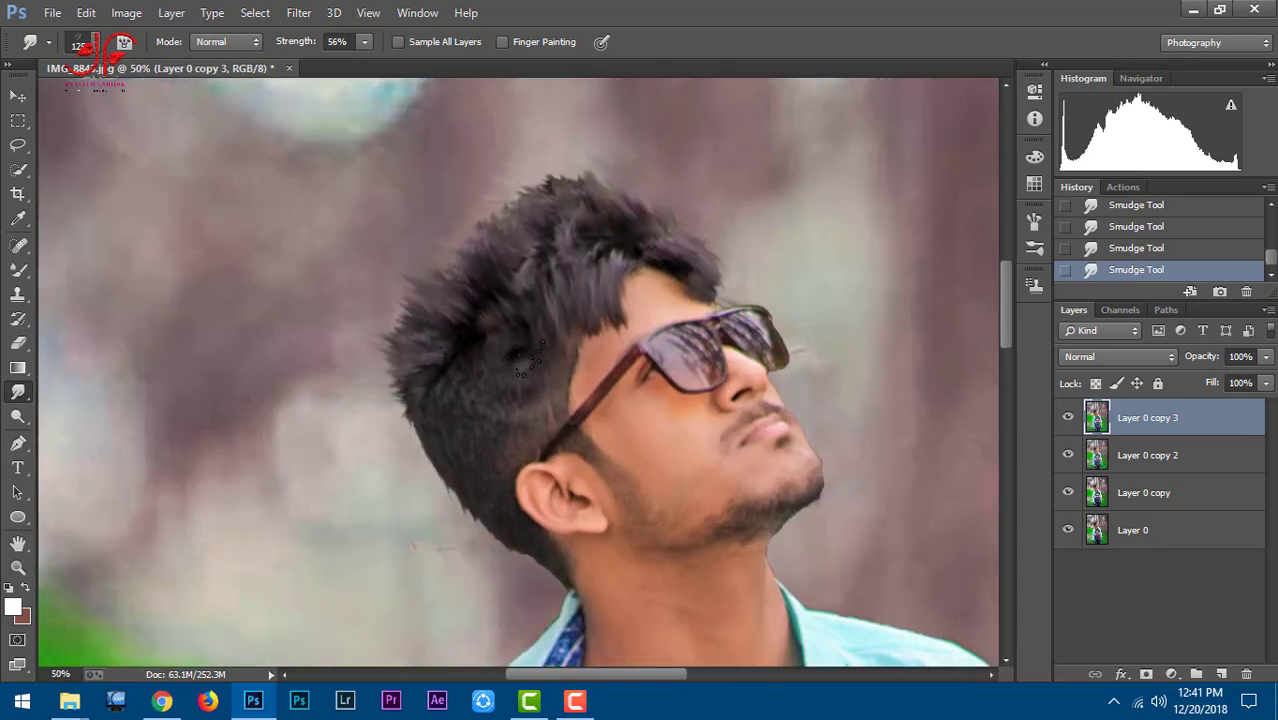
{"action": "mouse_move", "coordinate": [441, 385]}
{"action": "left_mouse_down"}
{"action": "mouse_move", "coordinate": [470, 350]}
{"action": "mouse_move", "coordinate": [470, 470]}
{"action": "left_mouse_up"}
{"action": "scroll", "coordinate": [448, 391], "scroll_direction": "down", "scroll_amount": 1}
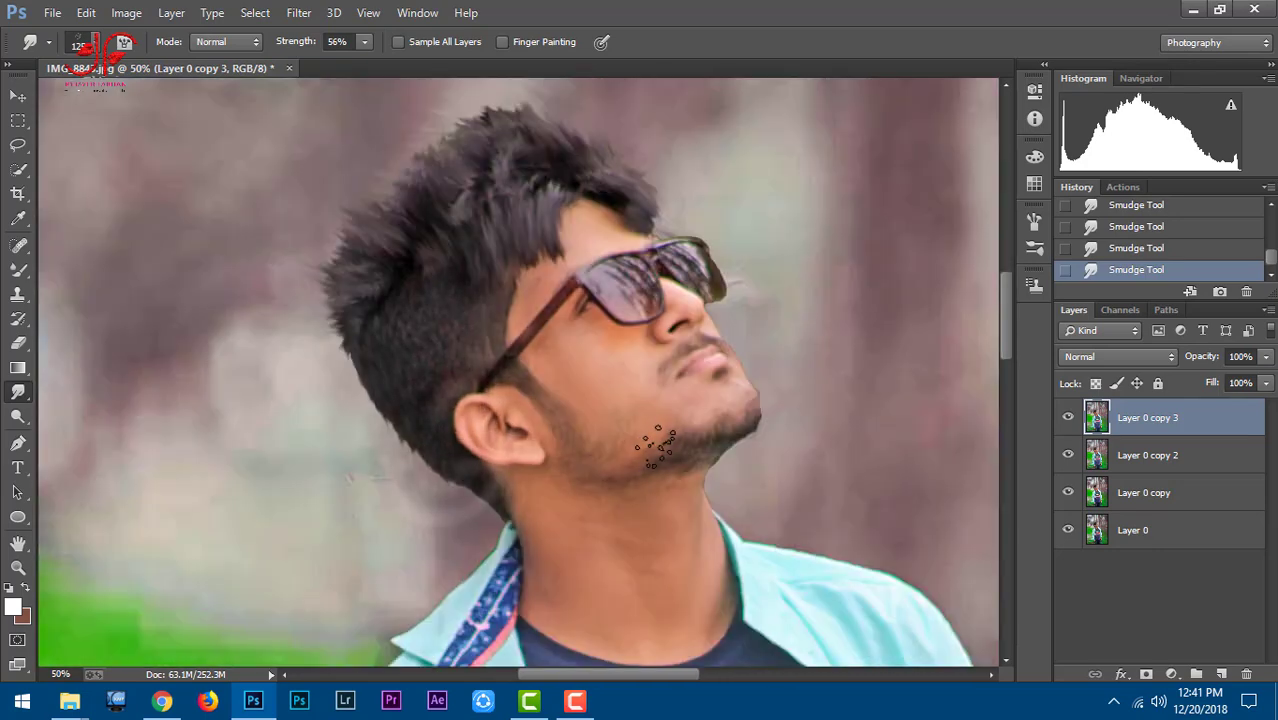
{"action": "scroll", "coordinate": [688, 470], "scroll_direction": "up", "scroll_amount": 1}
{"action": "scroll", "coordinate": [690, 477], "scroll_direction": "up", "scroll_amount": 1}
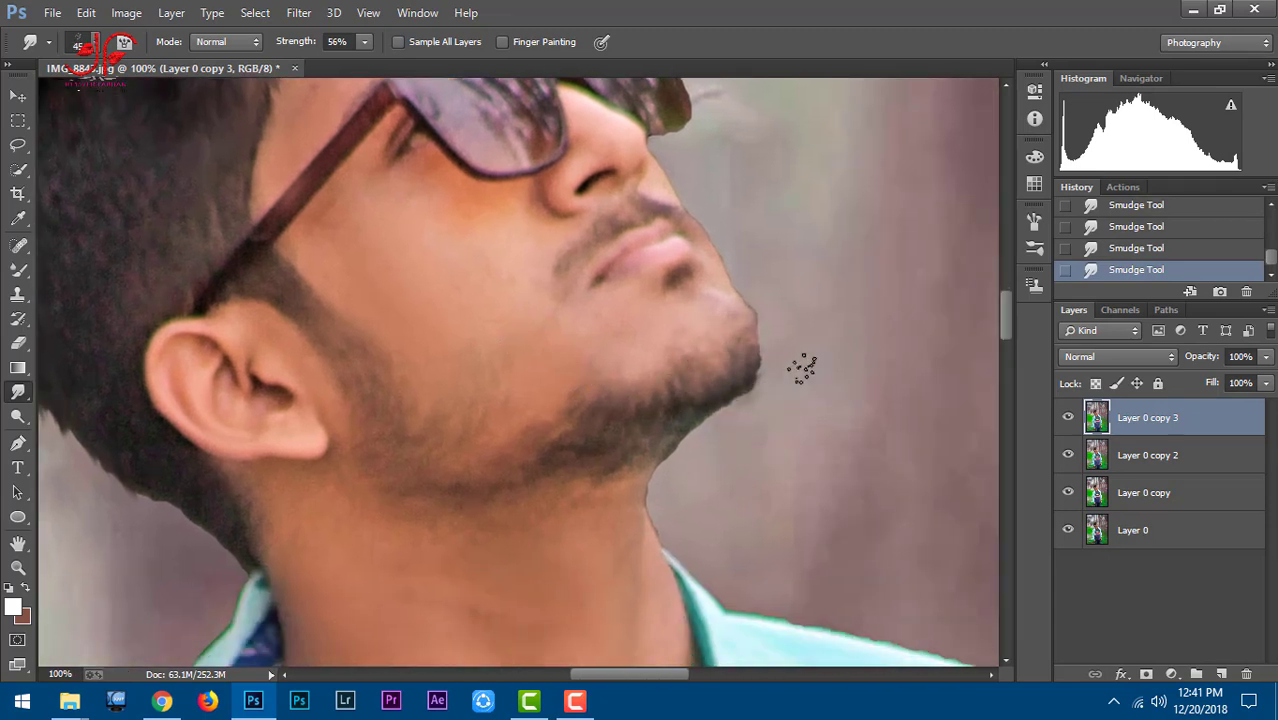
Soften the beard edge along the chin into the background and zoom back out.
{"action": "mouse_move", "coordinate": [710, 408]}
{"action": "left_mouse_down"}
{"action": "mouse_move", "coordinate": [693, 442]}
{"action": "mouse_move", "coordinate": [762, 379]}
{"action": "mouse_move", "coordinate": [759, 348]}
{"action": "mouse_move", "coordinate": [713, 400]}
{"action": "mouse_move", "coordinate": [776, 342]}
{"action": "mouse_move", "coordinate": [765, 298]}
{"action": "left_mouse_up"}
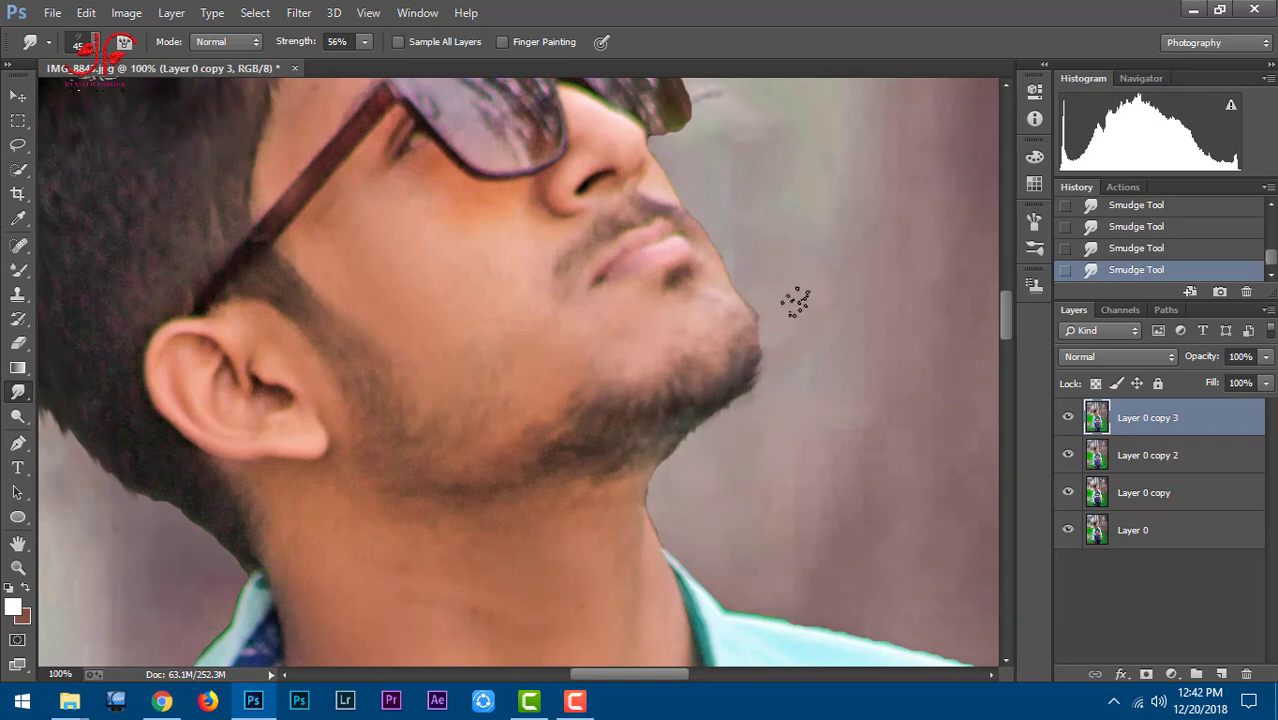
{"action": "left_click_drag", "start_coordinate": [730, 380], "coordinate": [776, 356]}
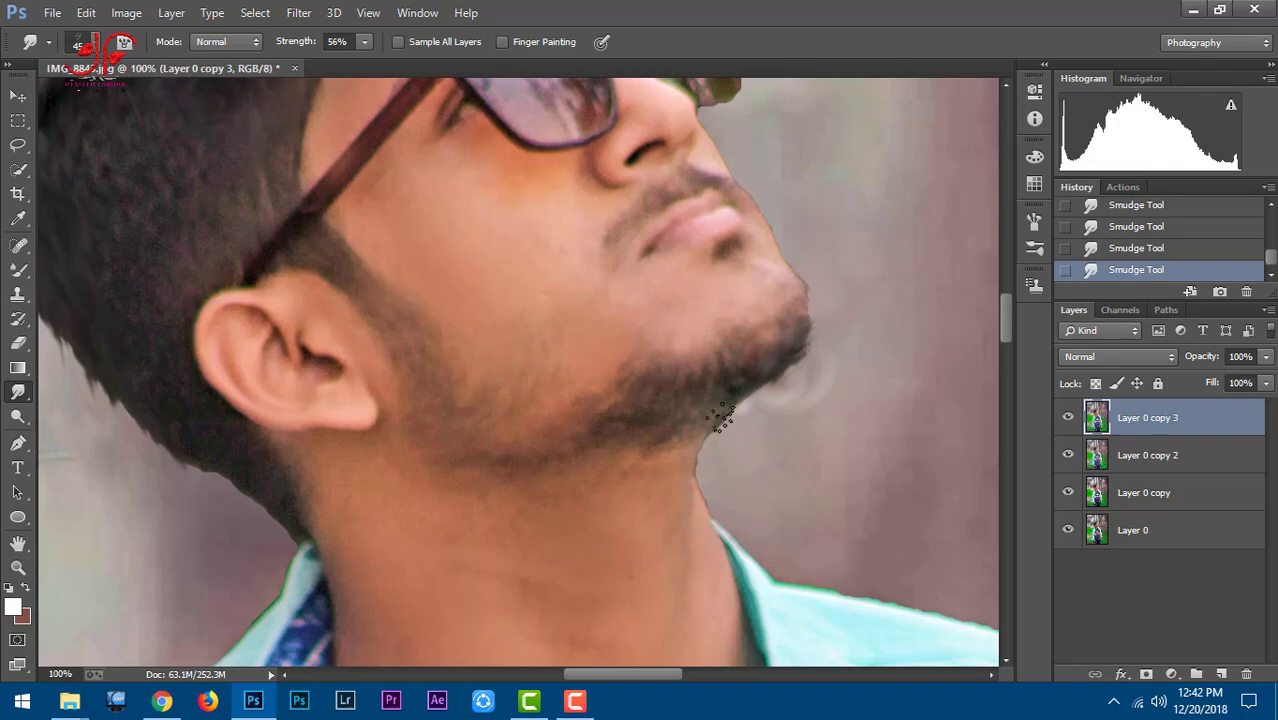
{"action": "key", "text": "ctrl+minus"}
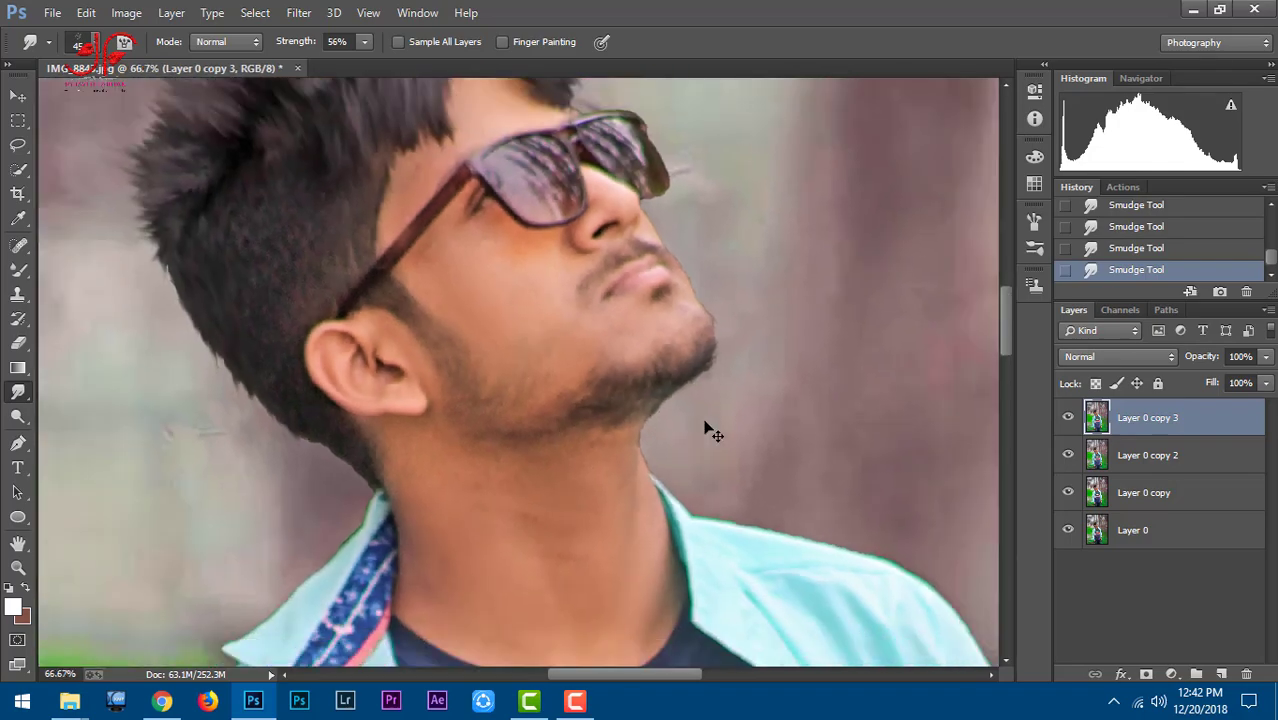
{"action": "key", "text": "ctrl+minus"}
{"action": "key", "text": "ctrl+minus"}
{"action": "key", "text": "ctrl+minus"}
{"action": "key", "text": "ctrl+minus"}
{"action": "key", "text": "ctrl+minus"}
{"action": "key", "text": "ctrl+minus"}
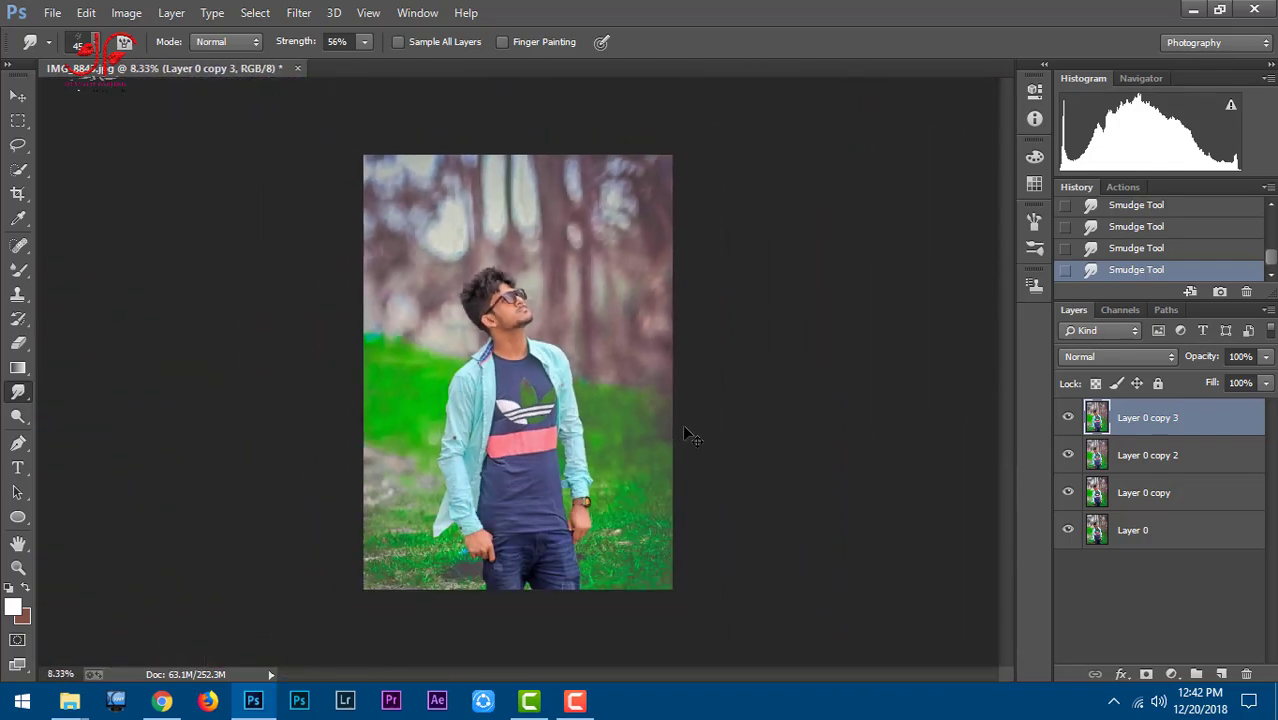
Merge the retouched layers down twice and duplicate the result.
{"action": "key", "text": "ctrl+e"}
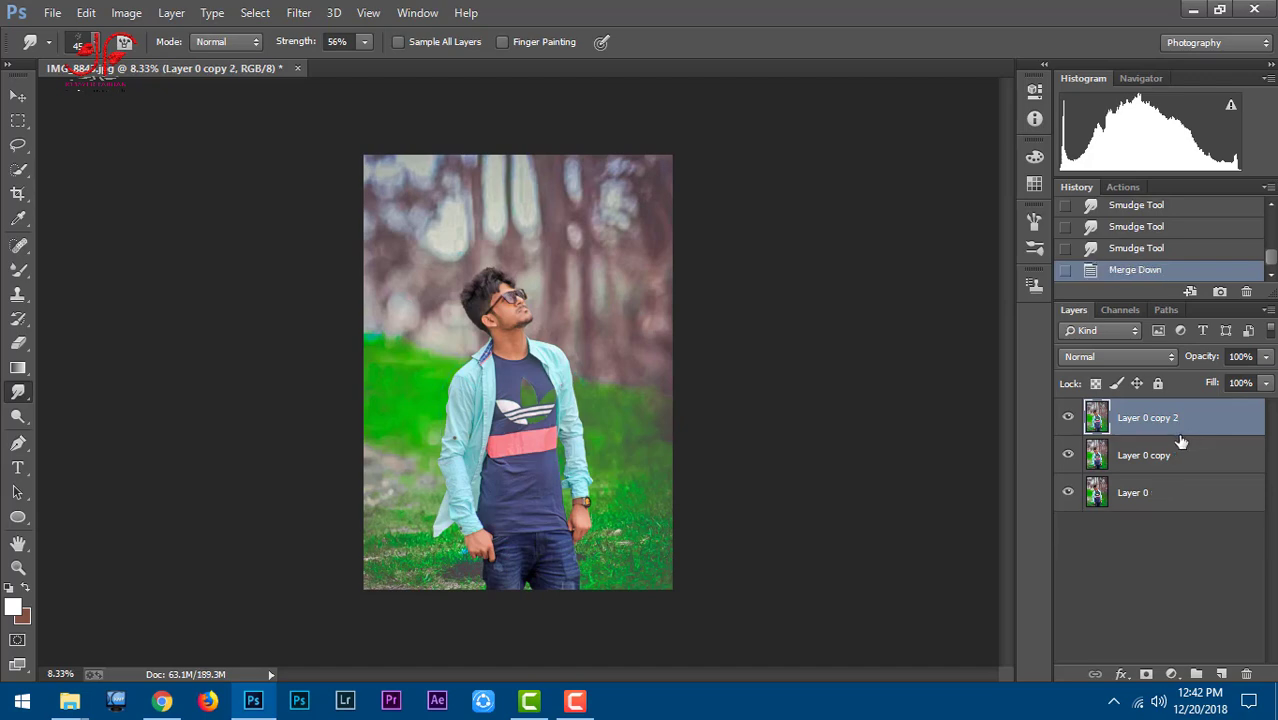
{"action": "key", "text": "ctrl+e"}
{"action": "key", "text": "ctrl+j"}
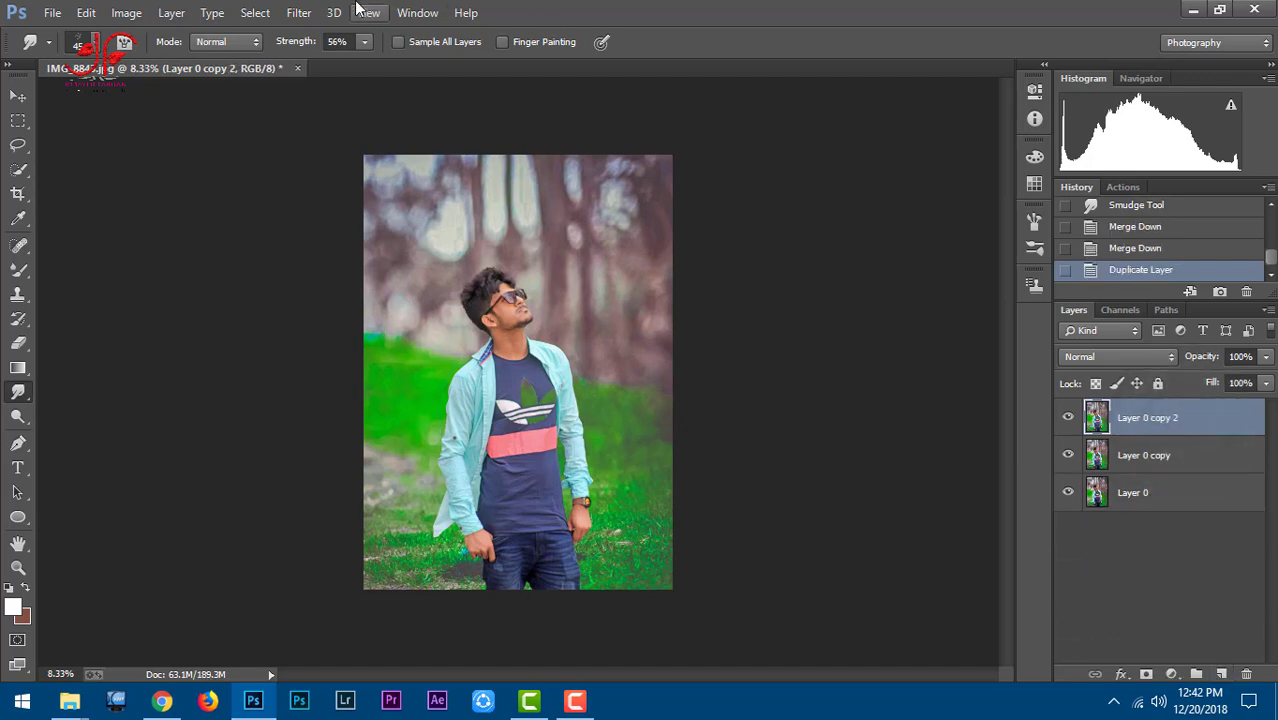
Apply Camera Raw with contrast +15, shadows +24, blacks +25 and a -17 vignette.
{"action": "left_click", "coordinate": [299, 12]}
{"action": "left_click", "coordinate": [360, 122]}
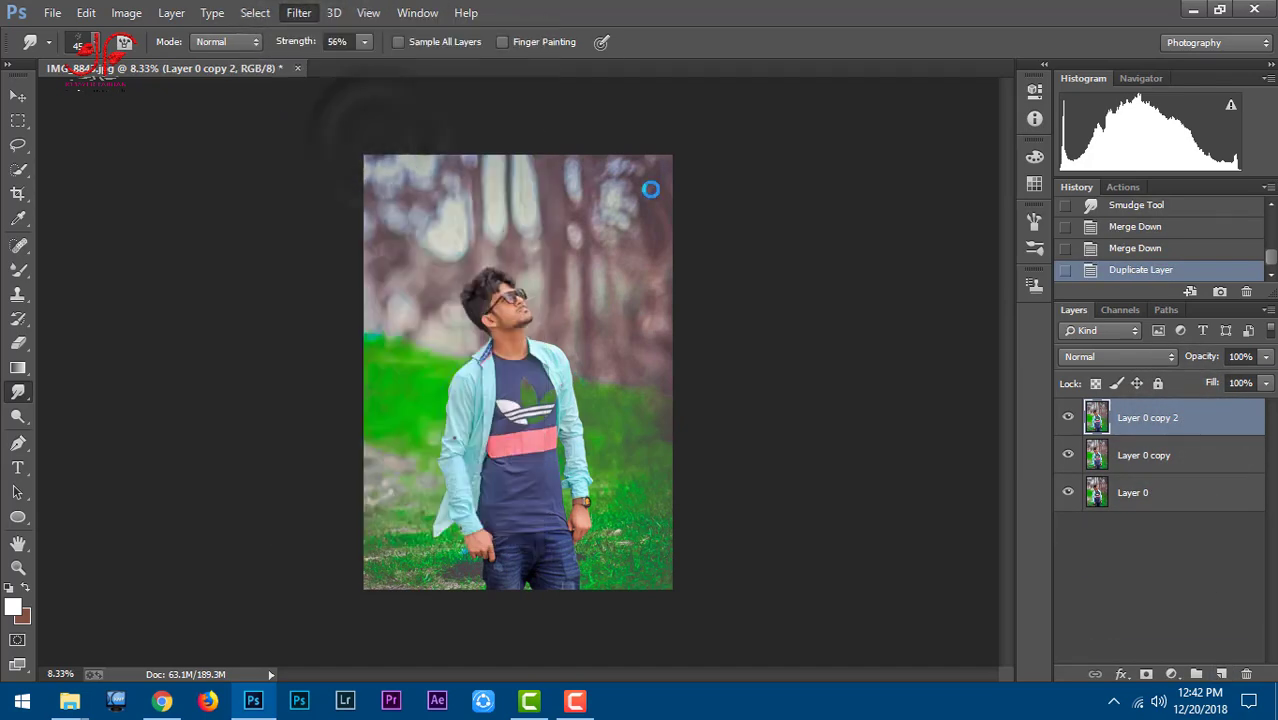
{"action": "left_click", "coordinate": [1143, 448]}
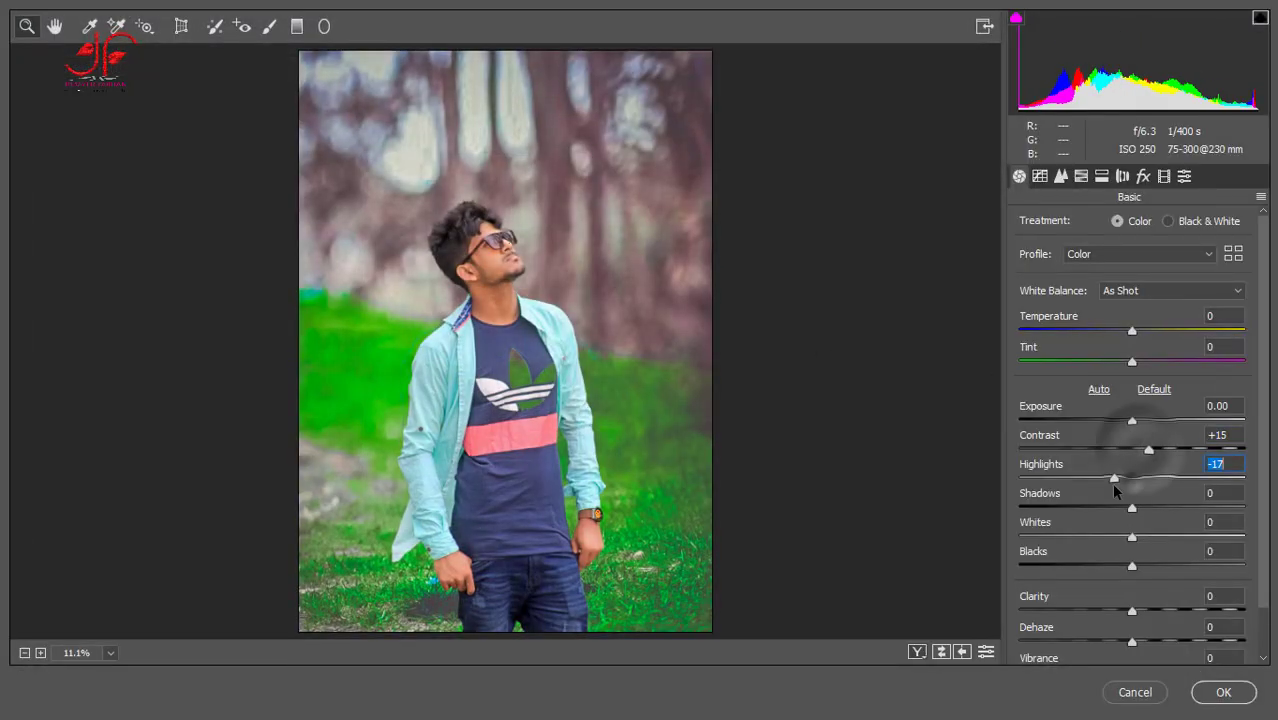
{"action": "mouse_move", "coordinate": [1157, 509]}
{"action": "left_mouse_down"}
{"action": "mouse_move", "coordinate": [1147, 537]}
{"action": "mouse_move", "coordinate": [1165, 566]}
{"action": "left_mouse_up"}
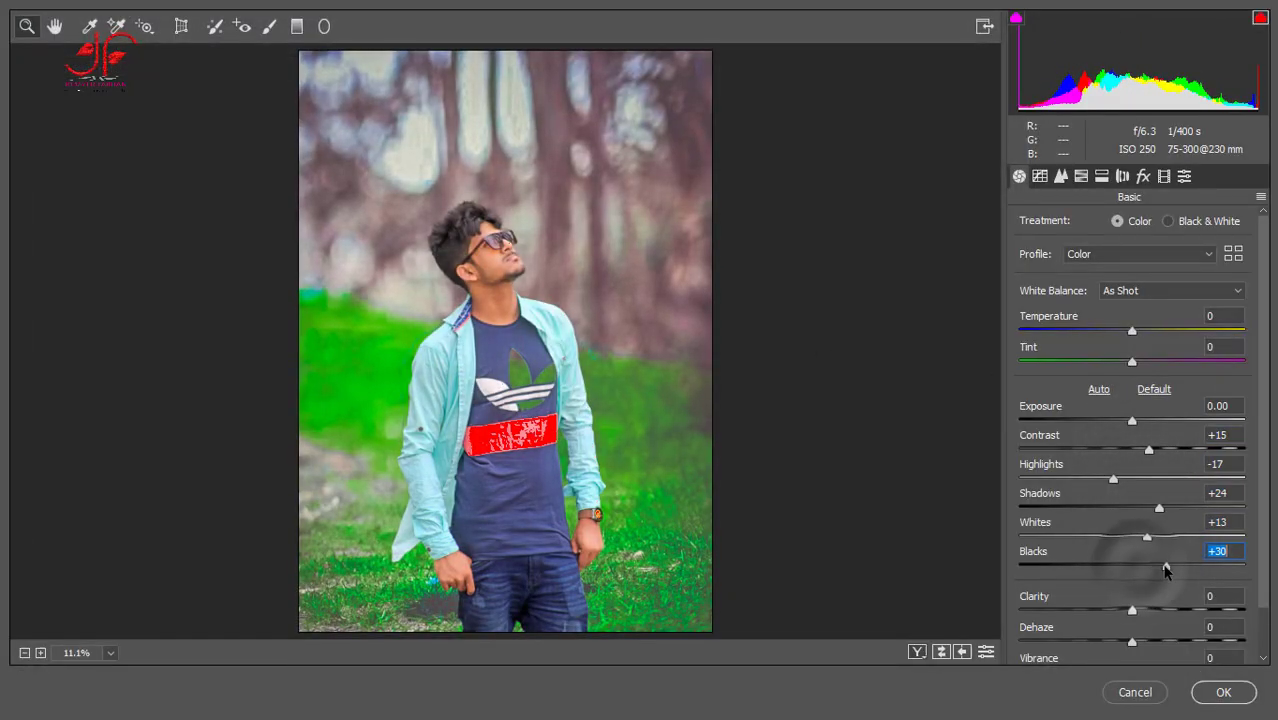
{"action": "left_click", "coordinate": [1080, 177]}
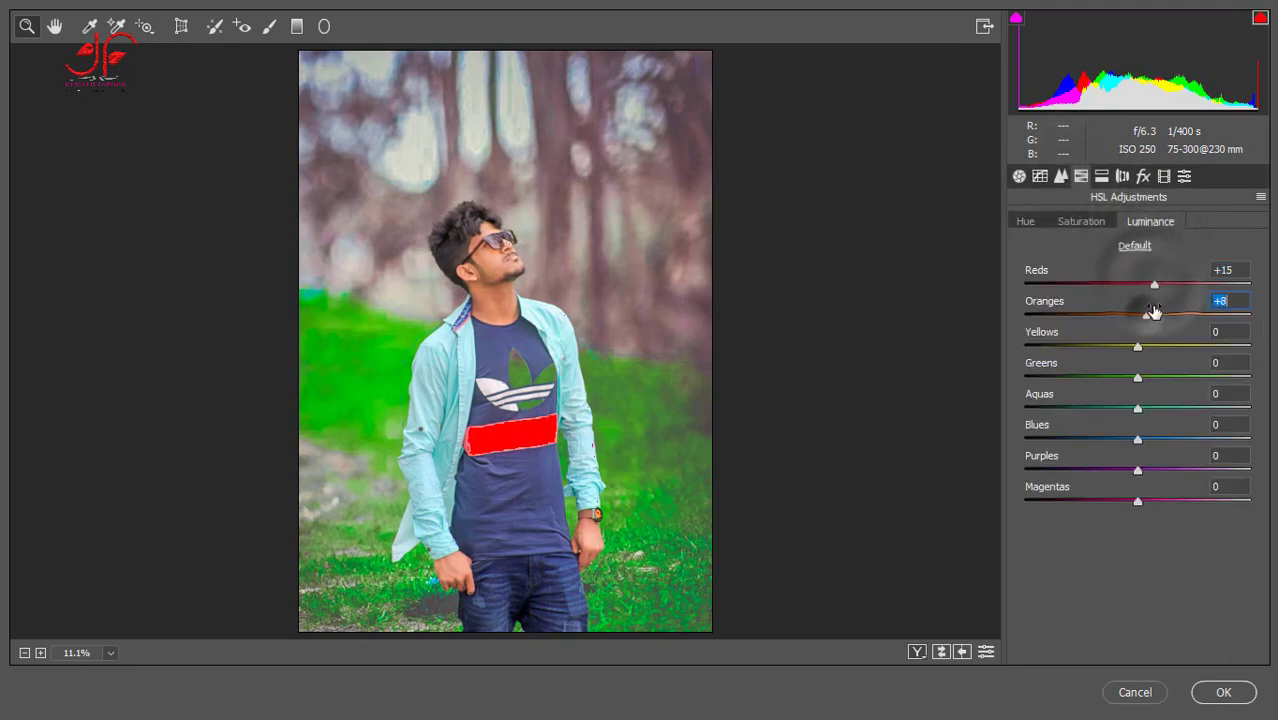
{"action": "left_click", "coordinate": [1143, 176]}
{"action": "left_click_drag", "start_coordinate": [1131, 422], "coordinate": [1119, 422]}
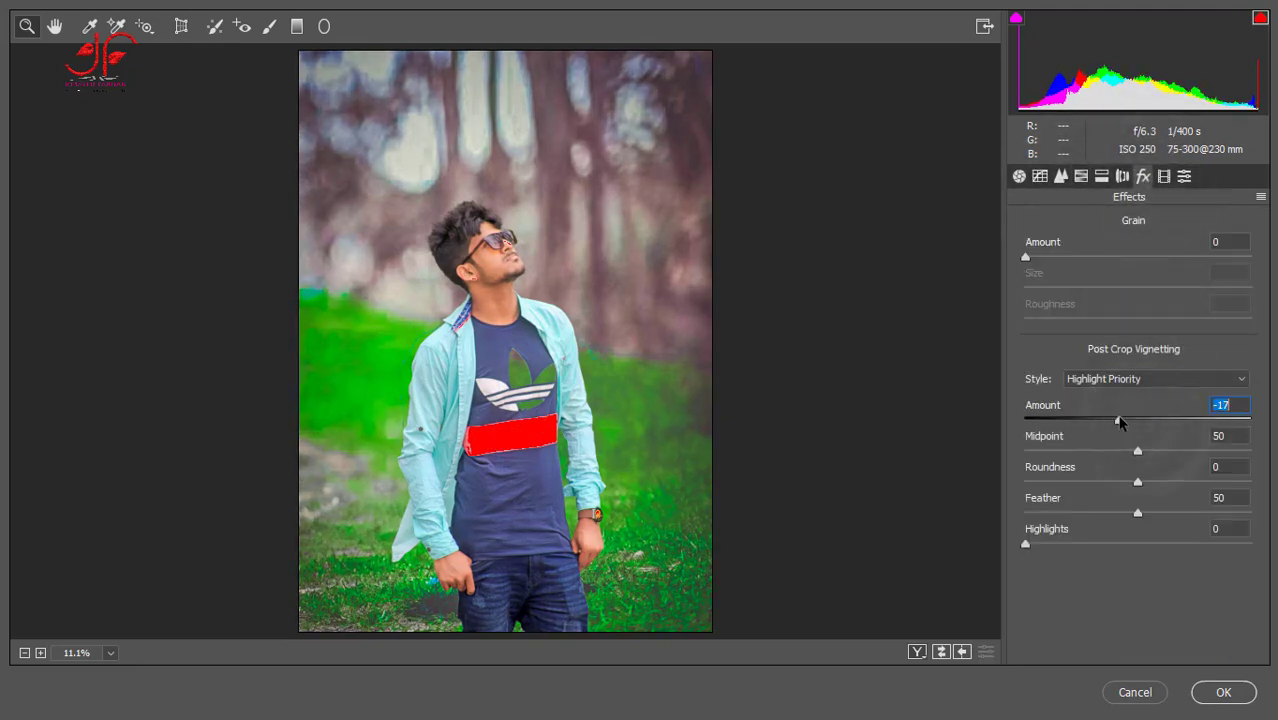
{"action": "left_click", "coordinate": [1019, 177]}
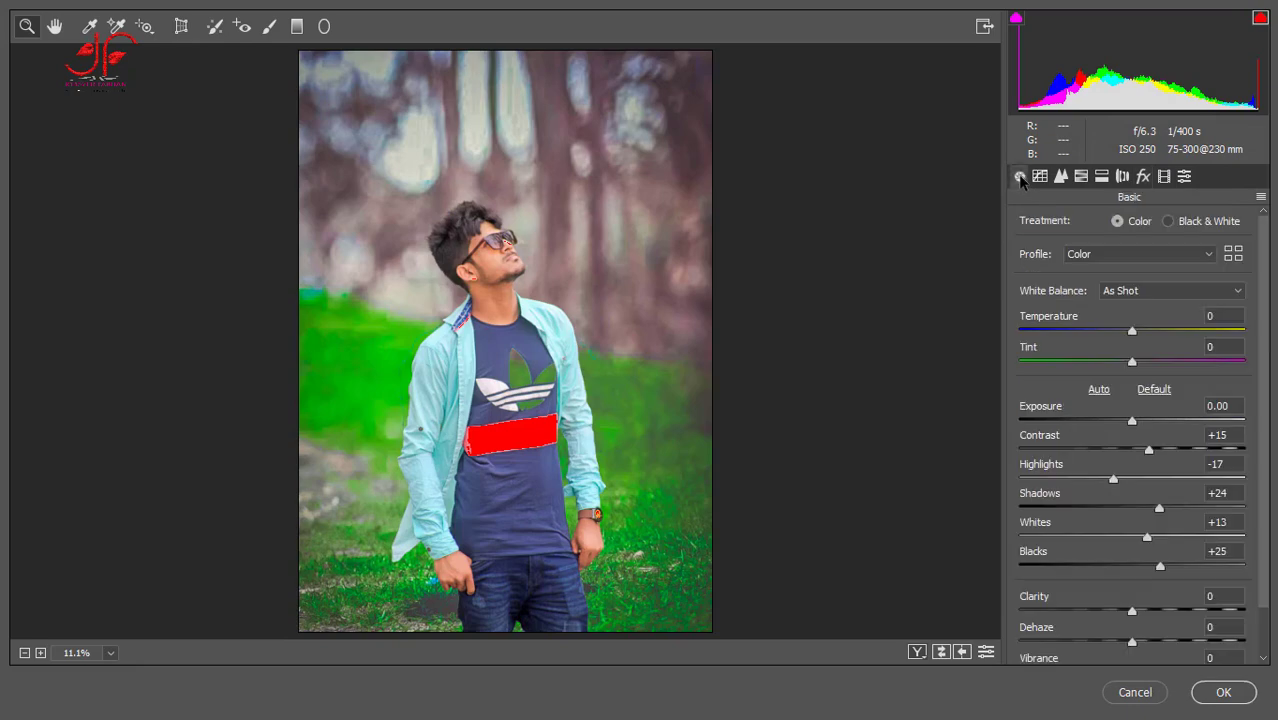
{"action": "left_click", "coordinate": [1220, 693]}
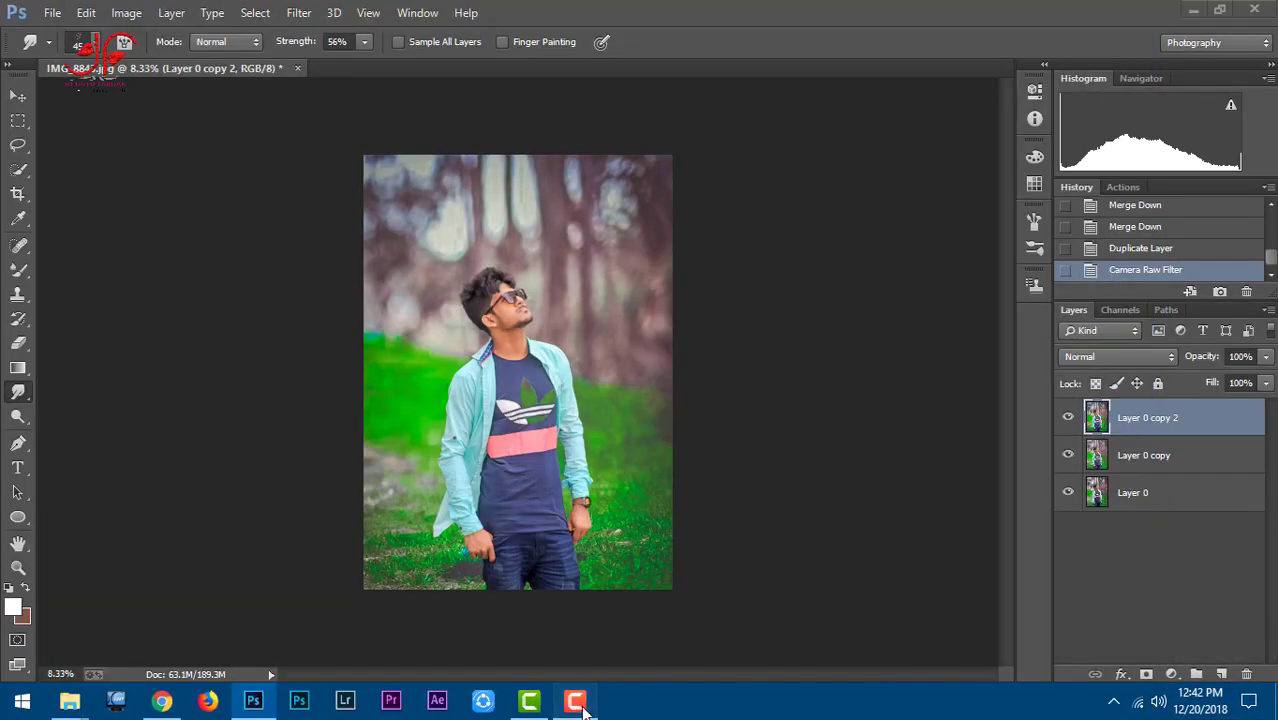
Add a Color Balance adjustment layer with shadows set to -16/+8/+10.
{"action": "left_click", "coordinate": [578, 703]}
{"action": "left_click", "coordinate": [1188, 620]}
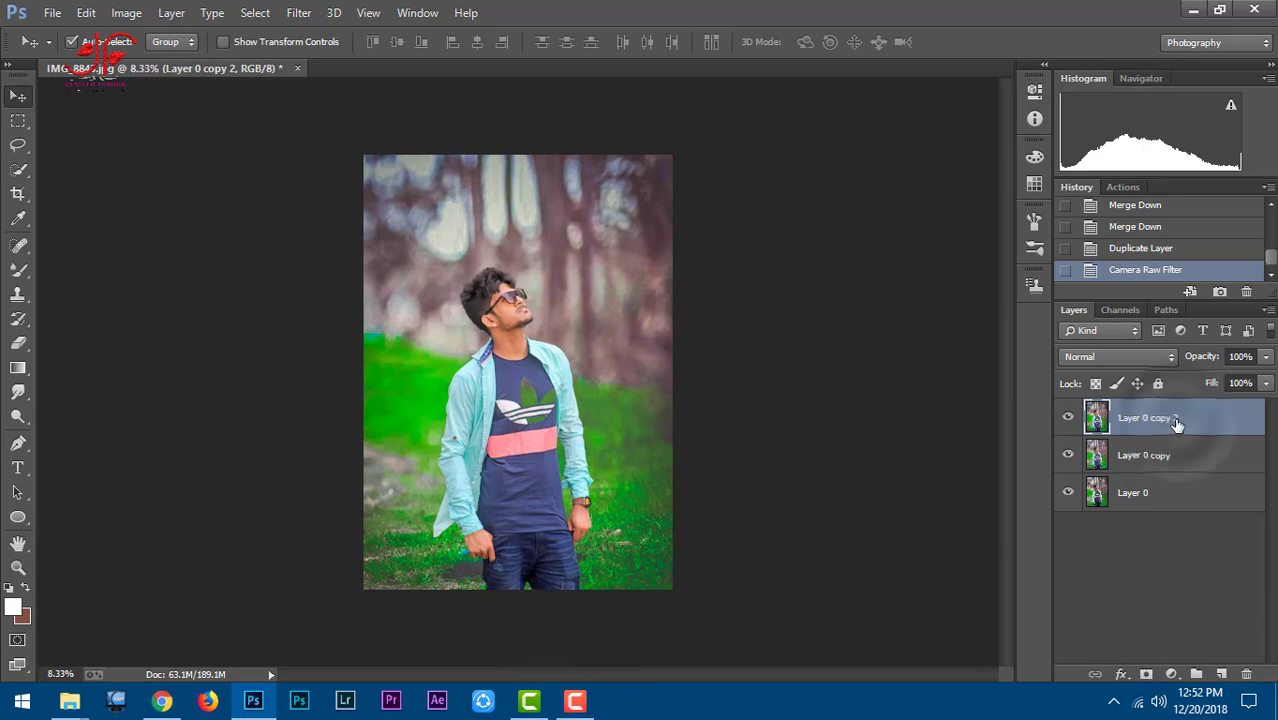
{"action": "left_click", "coordinate": [1170, 674]}
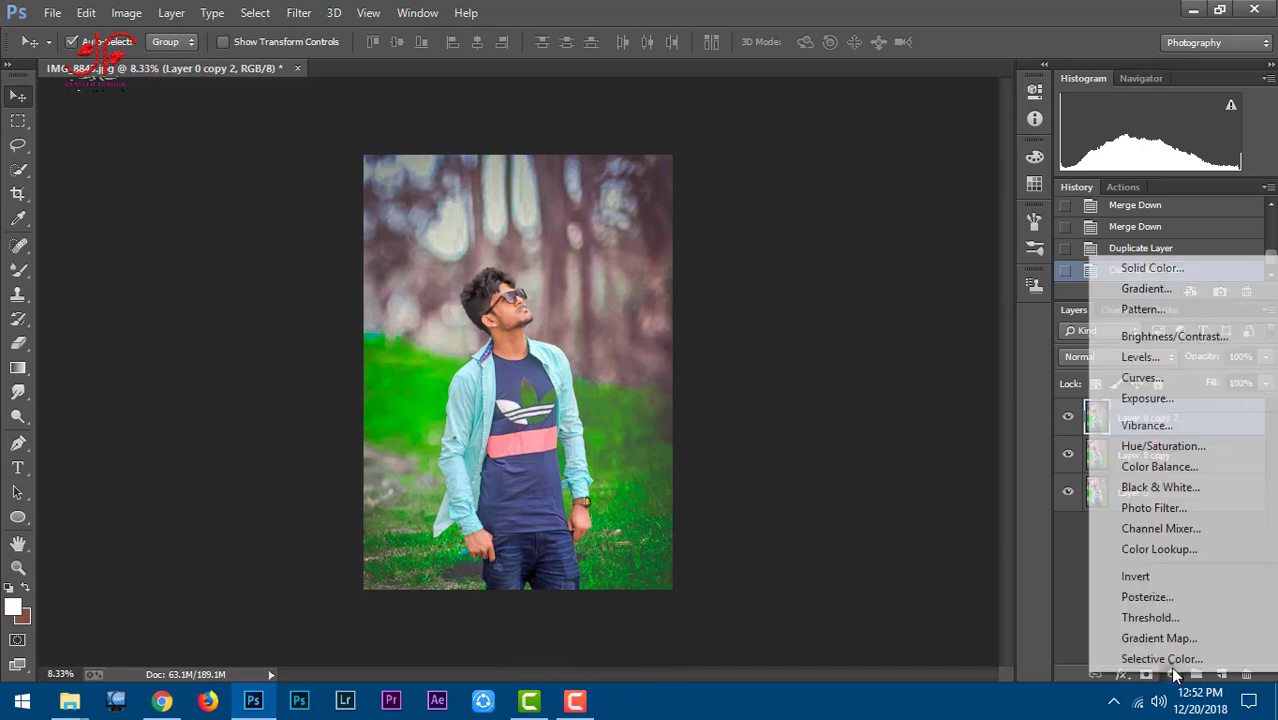
{"action": "left_click", "coordinate": [1140, 462]}
{"action": "left_click", "coordinate": [893, 137]}
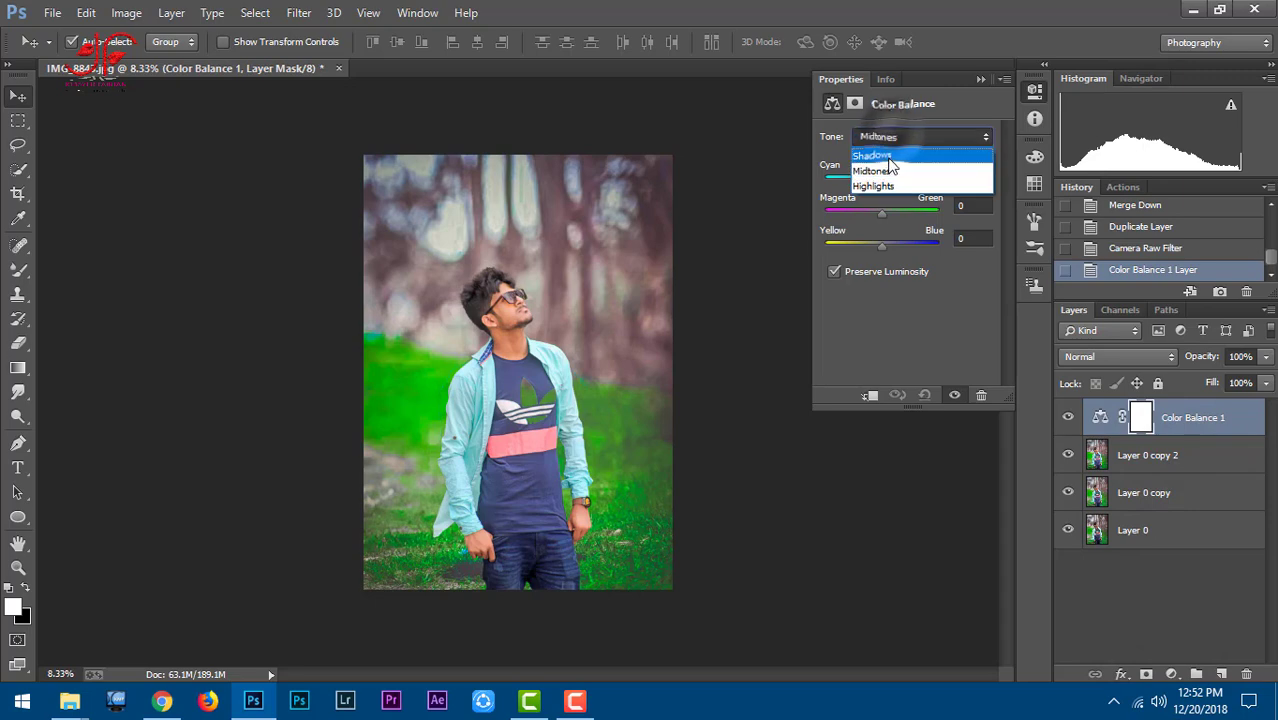
{"action": "left_click", "coordinate": [878, 148]}
{"action": "mouse_move", "coordinate": [882, 180]}
{"action": "left_mouse_down"}
{"action": "mouse_move", "coordinate": [868, 178]}
{"action": "mouse_move", "coordinate": [902, 214]}
{"action": "mouse_move", "coordinate": [886, 222]}
{"action": "mouse_move", "coordinate": [898, 242]}
{"action": "mouse_move", "coordinate": [886, 244]}
{"action": "left_mouse_up"}
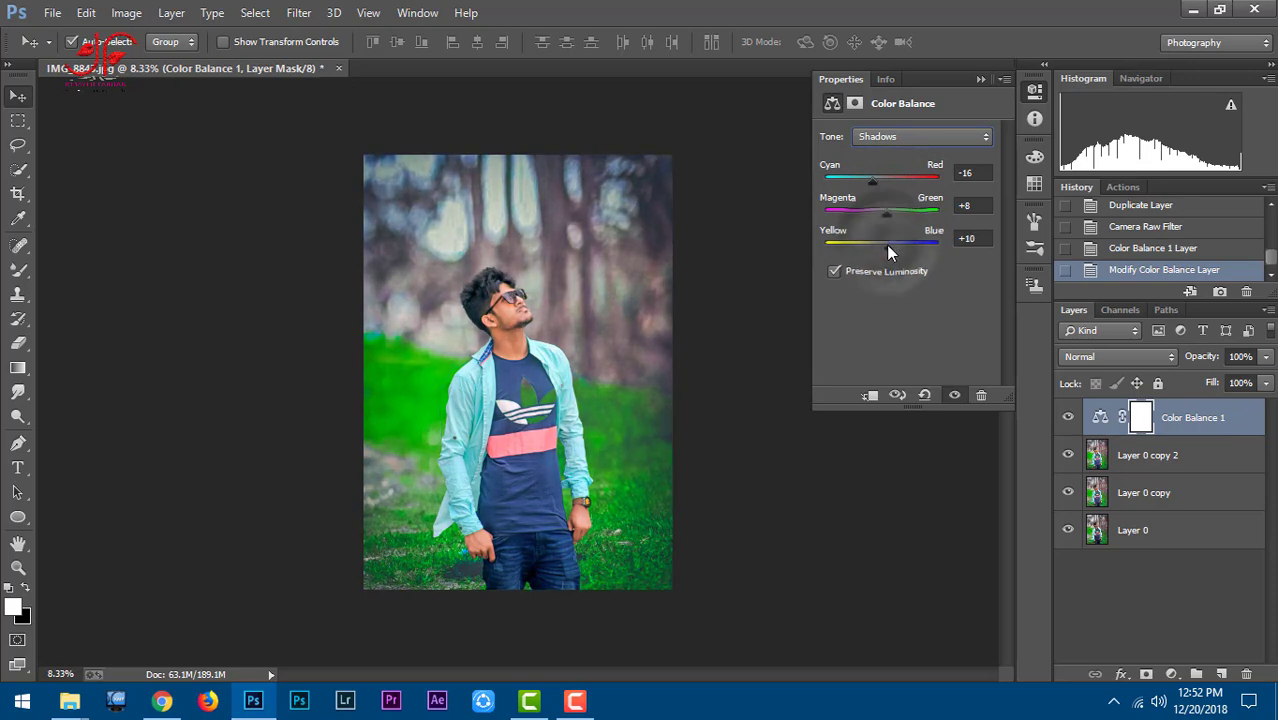
Set the Color Balance highlights to -5/+2/+15.
{"action": "left_click", "coordinate": [893, 137]}
{"action": "left_click", "coordinate": [885, 149]}
{"action": "left_click", "coordinate": [889, 184]}
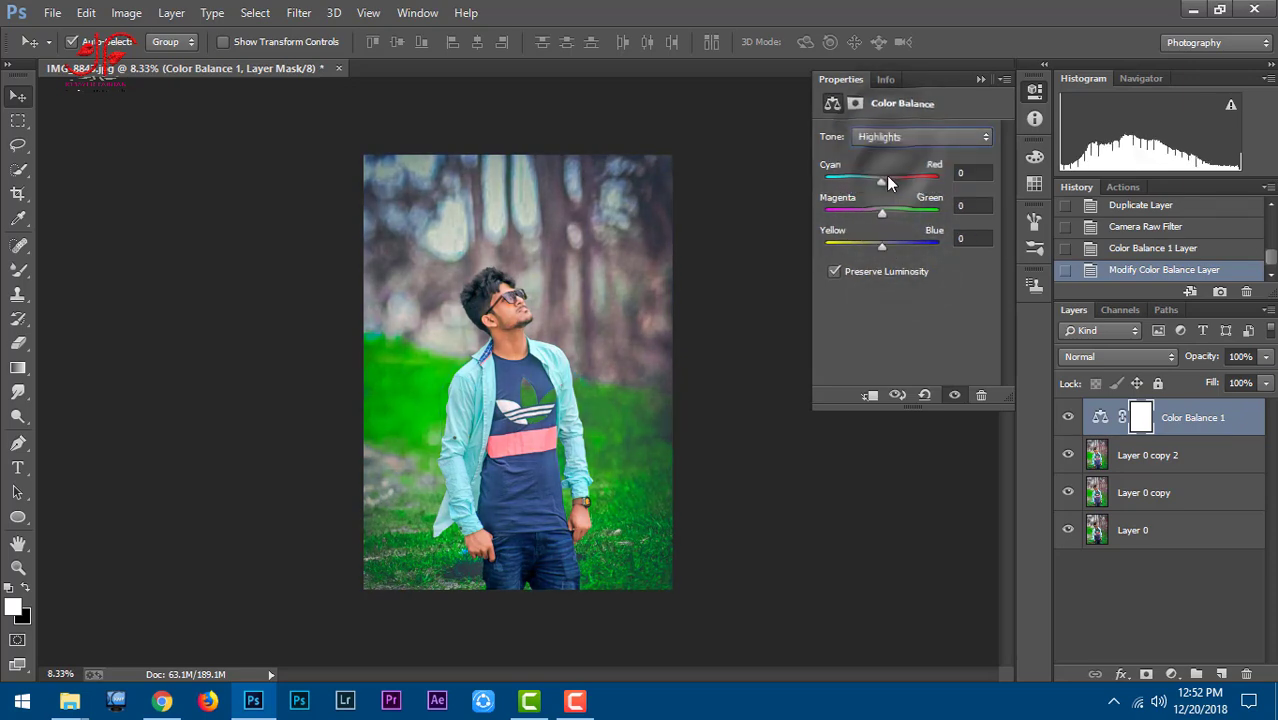
{"action": "left_click_drag", "start_coordinate": [883, 176], "coordinate": [885, 248]}
{"action": "left_click", "coordinate": [1147, 458]}
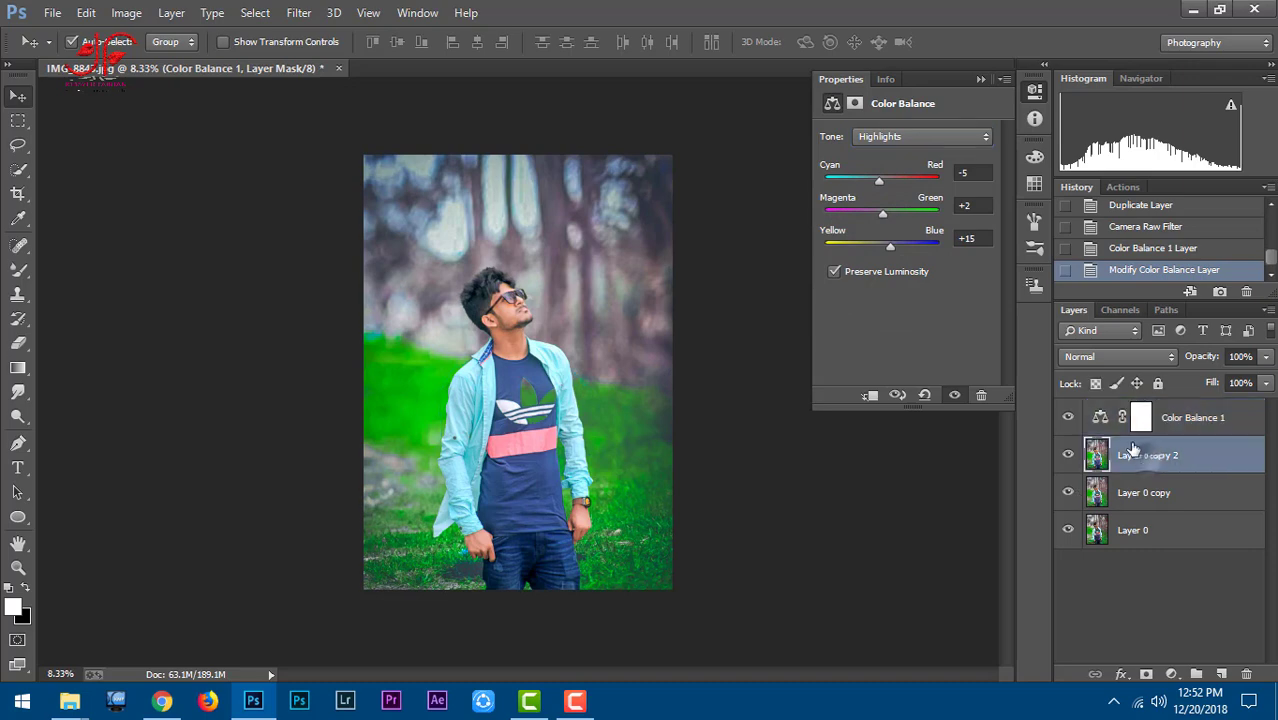
Add a Color Lookup adjustment layer using the 2Strip.look 3DLUT above Color Balance 1.
{"action": "left_click", "coordinate": [1183, 418]}
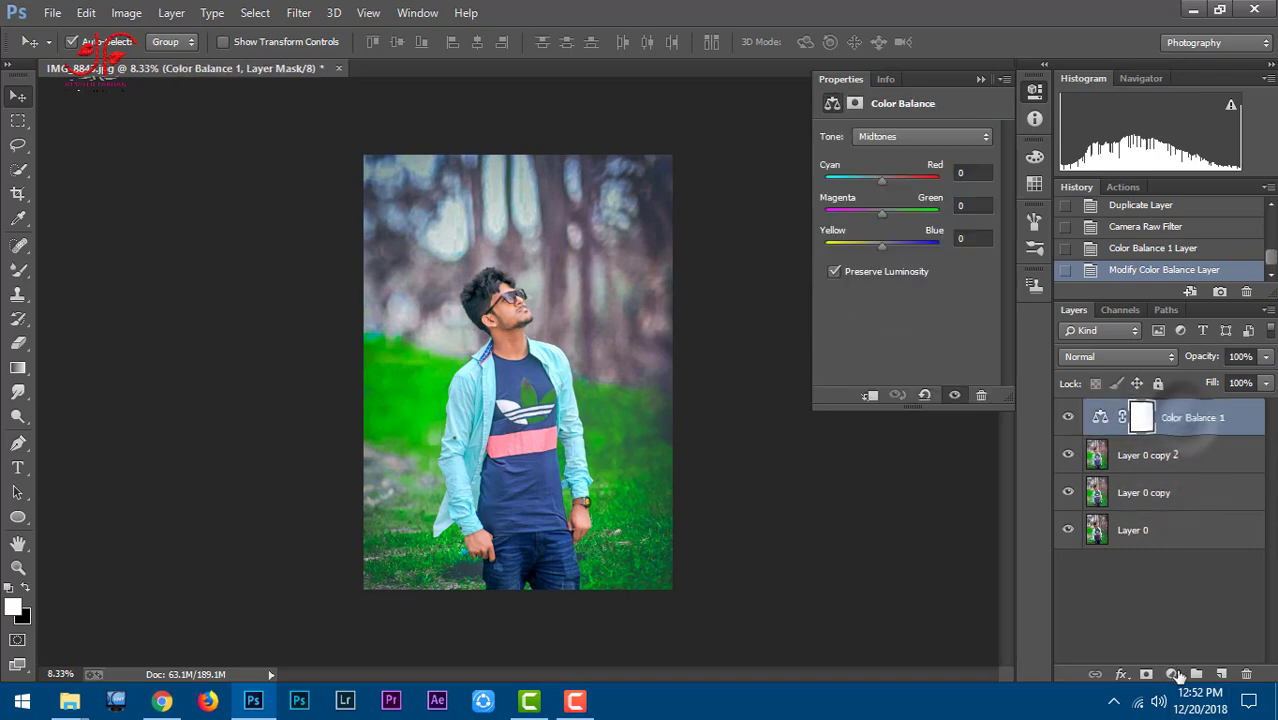
{"action": "left_click", "coordinate": [1171, 674]}
{"action": "left_click", "coordinate": [1145, 552]}
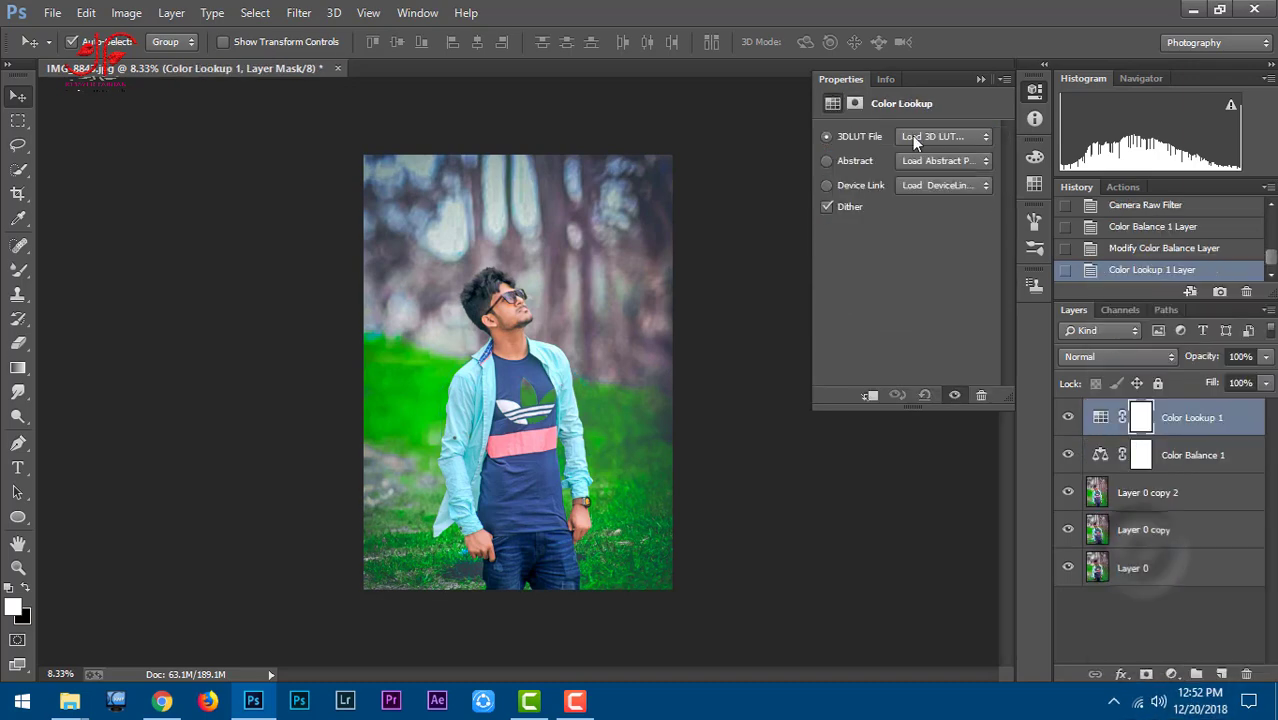
{"action": "left_click", "coordinate": [920, 136]}
{"action": "left_click", "coordinate": [945, 200]}
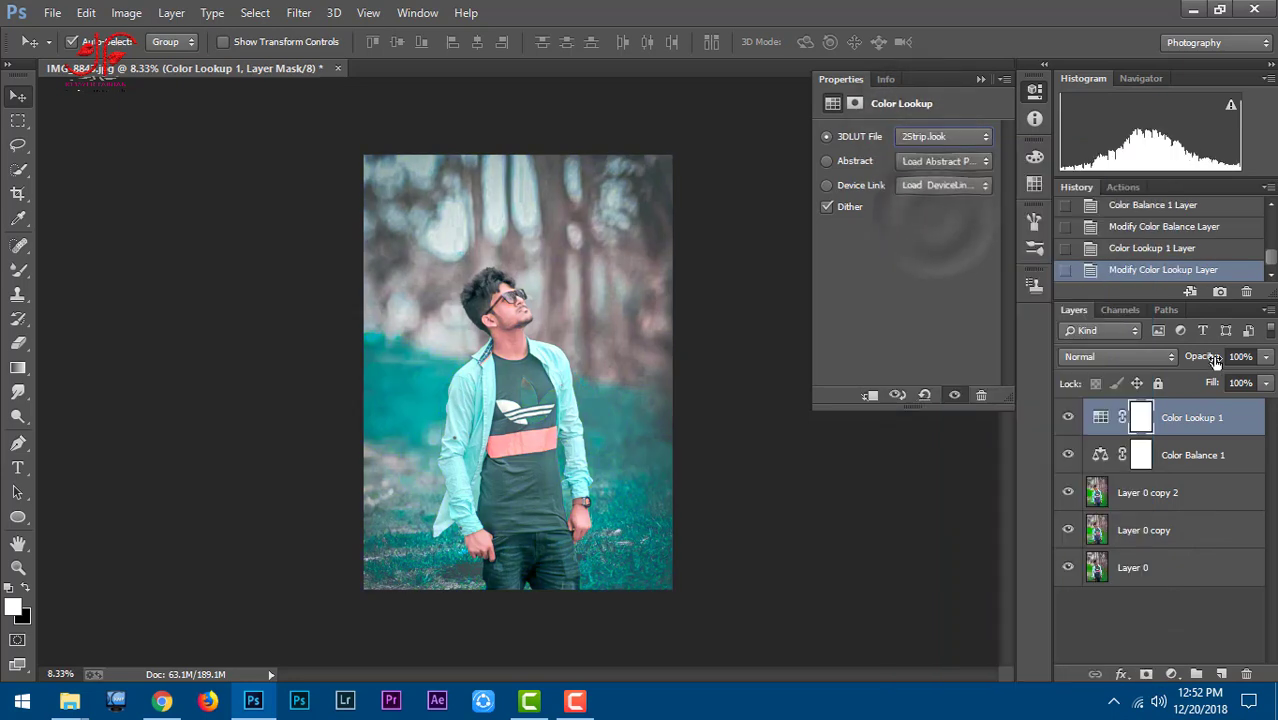
Lower Color Lookup 1 to 28% opacity and move it below Color Balance 1.
{"action": "left_click_drag", "start_coordinate": [1200, 356], "coordinate": [1117, 375]}
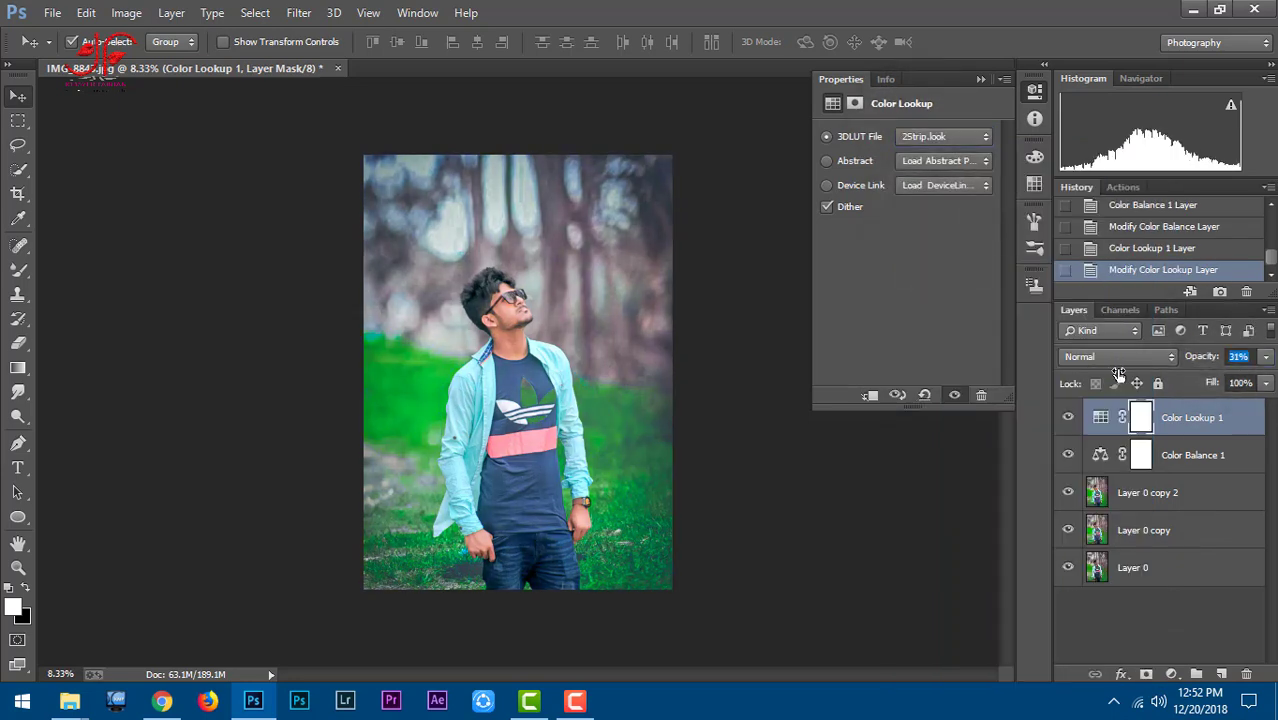
{"action": "left_click_drag", "start_coordinate": [1185, 418], "coordinate": [1190, 472]}
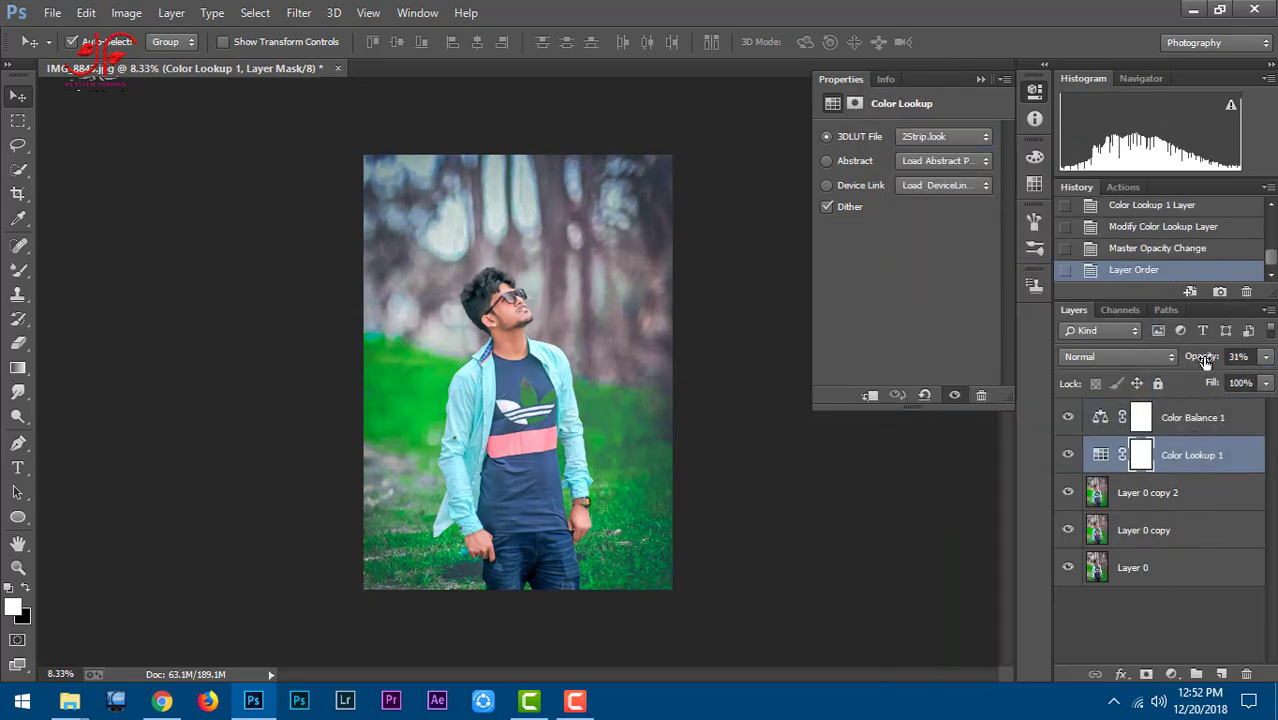
{"action": "left_click_drag", "start_coordinate": [1205, 360], "coordinate": [1199, 362]}
{"action": "mouse_move", "coordinate": [1208, 358]}
{"action": "left_mouse_down"}
{"action": "mouse_move", "coordinate": [1185, 364]}
{"action": "mouse_move", "coordinate": [1210, 360]}
{"action": "left_mouse_up"}
{"action": "left_click", "coordinate": [1190, 500]}
{"action": "left_click", "coordinate": [1200, 455]}
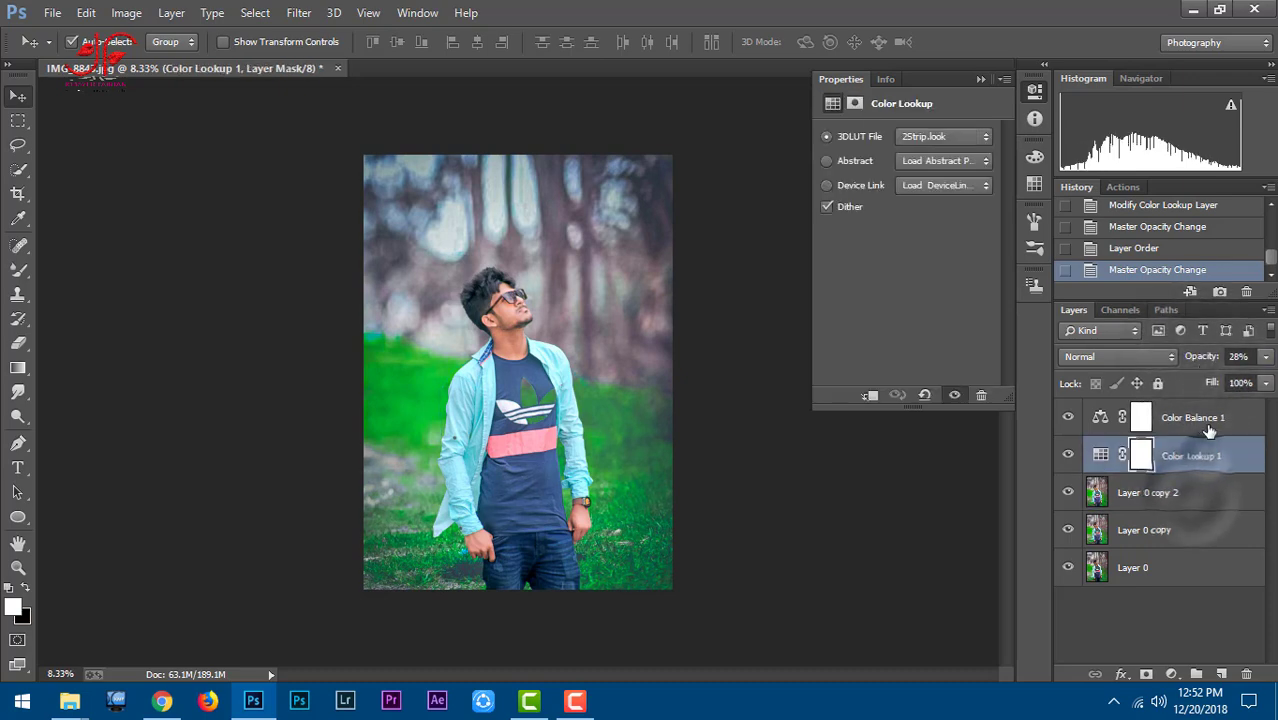
{"action": "left_click", "coordinate": [1208, 425]}
{"action": "left_click", "coordinate": [1190, 458]}
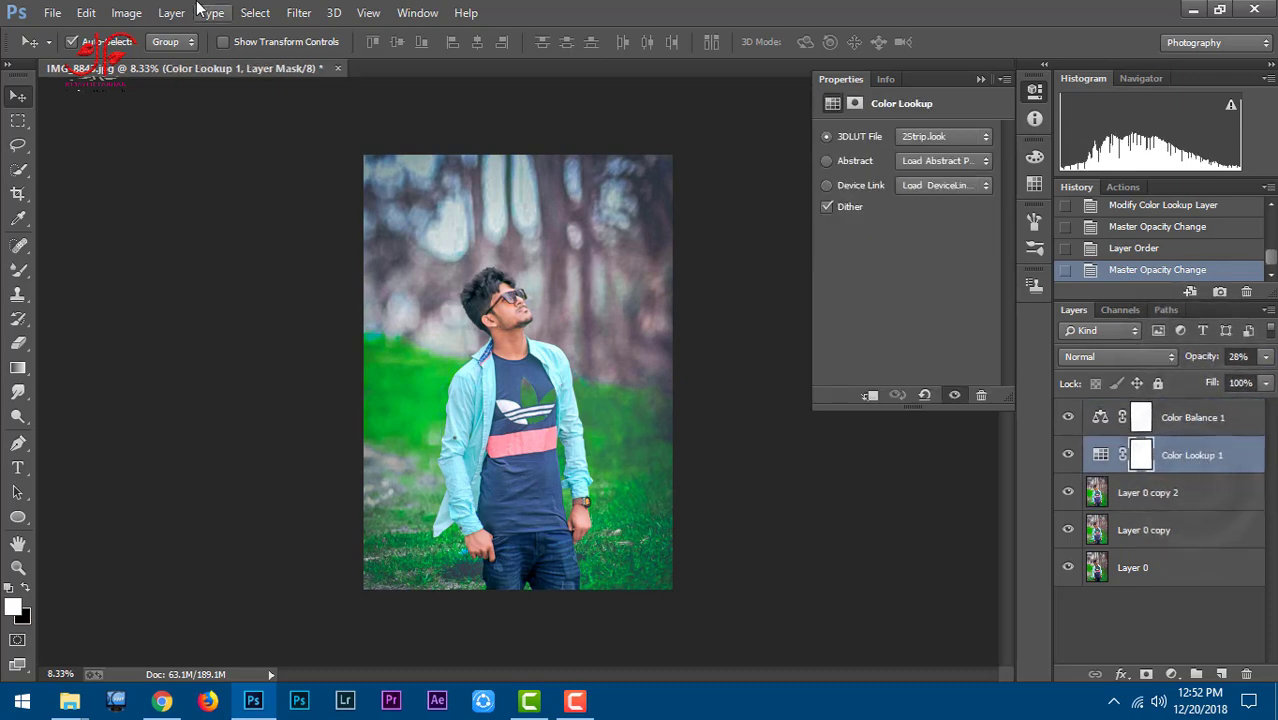
Apply Imagenomic Portraiture with its default preset to Layer 0 copy 2.
{"action": "left_click", "coordinate": [298, 12]}
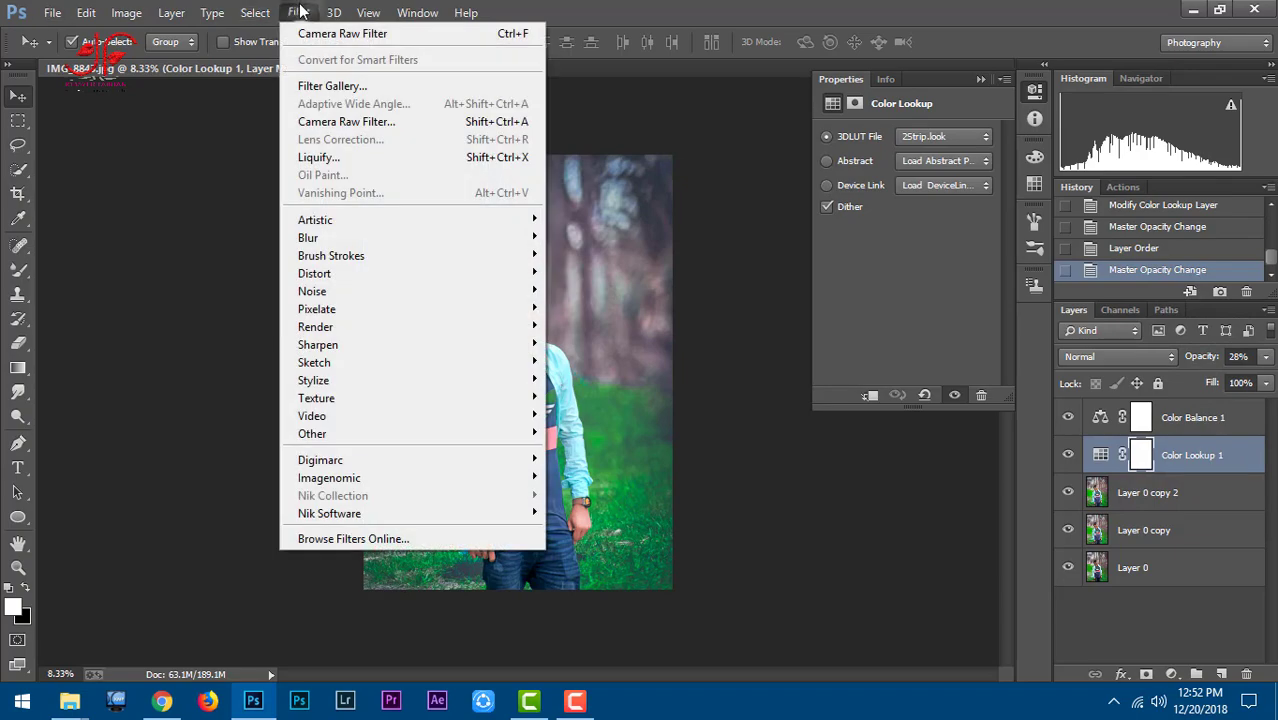
{"action": "left_click", "coordinate": [660, 125]}
{"action": "left_click", "coordinate": [298, 12]}
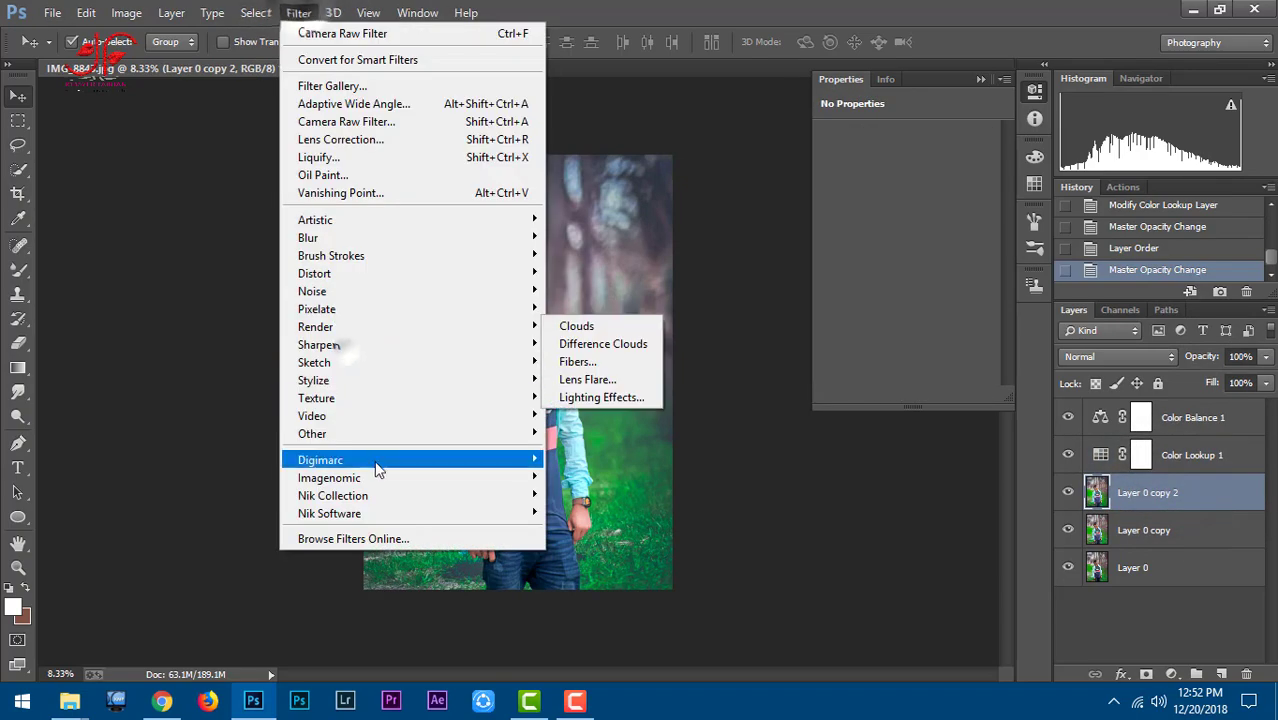
{"action": "left_click", "coordinate": [586, 495]}
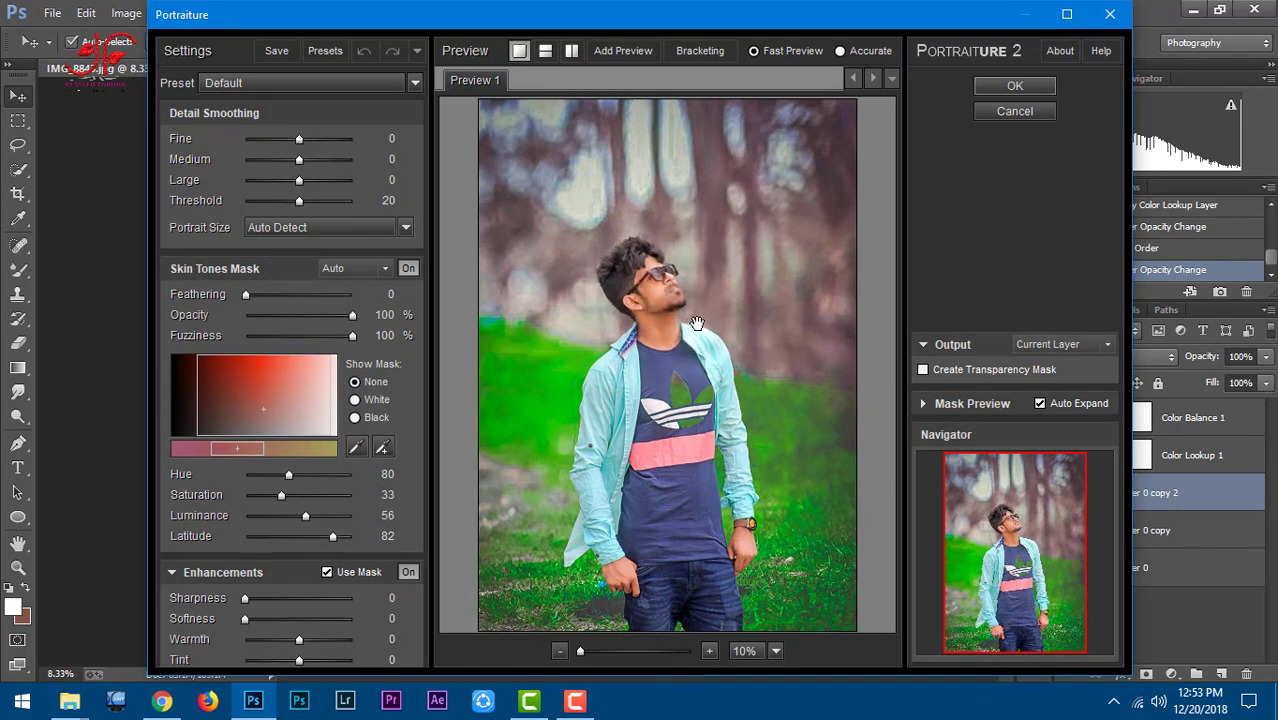
{"action": "left_click", "coordinate": [1020, 88]}
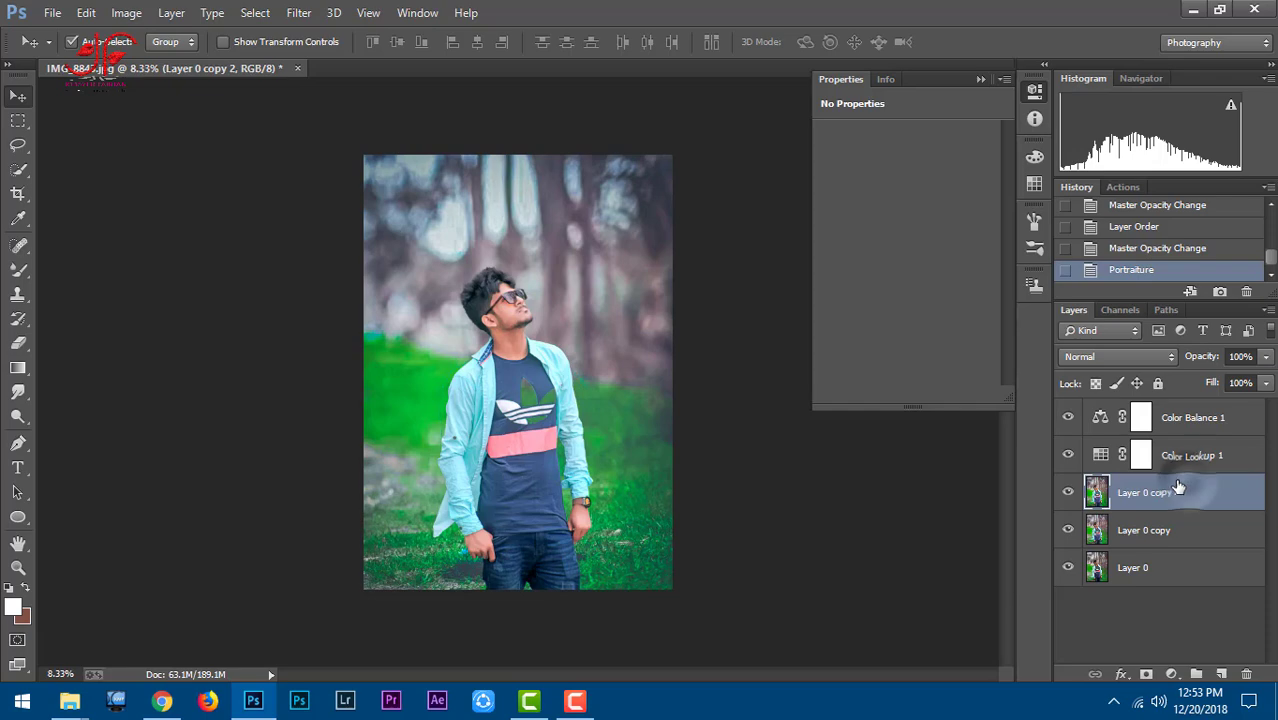
Save the photo to the Desktop as yrfry.jpg at JPEG quality 12 (Maximum).
{"action": "left_click", "coordinate": [55, 13]}
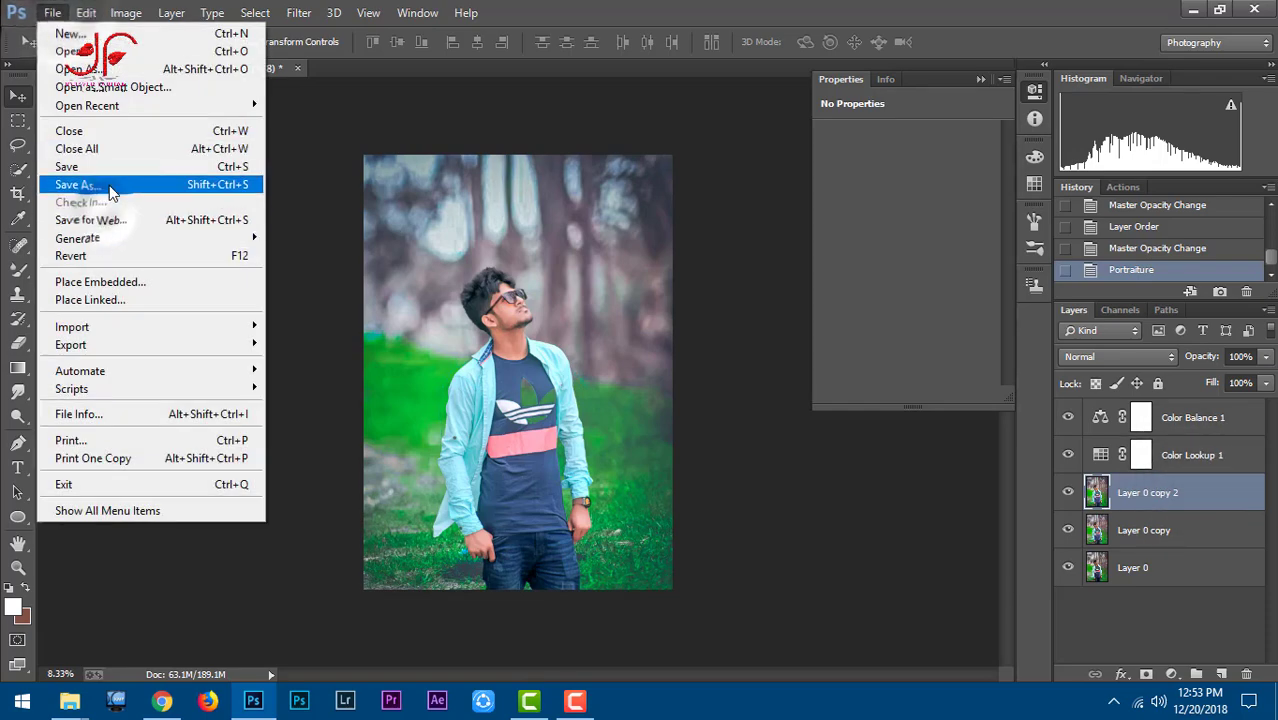
{"action": "left_click", "coordinate": [80, 178]}
{"action": "type", "text": "yrfry"}
{"action": "left_click", "coordinate": [400, 485]}
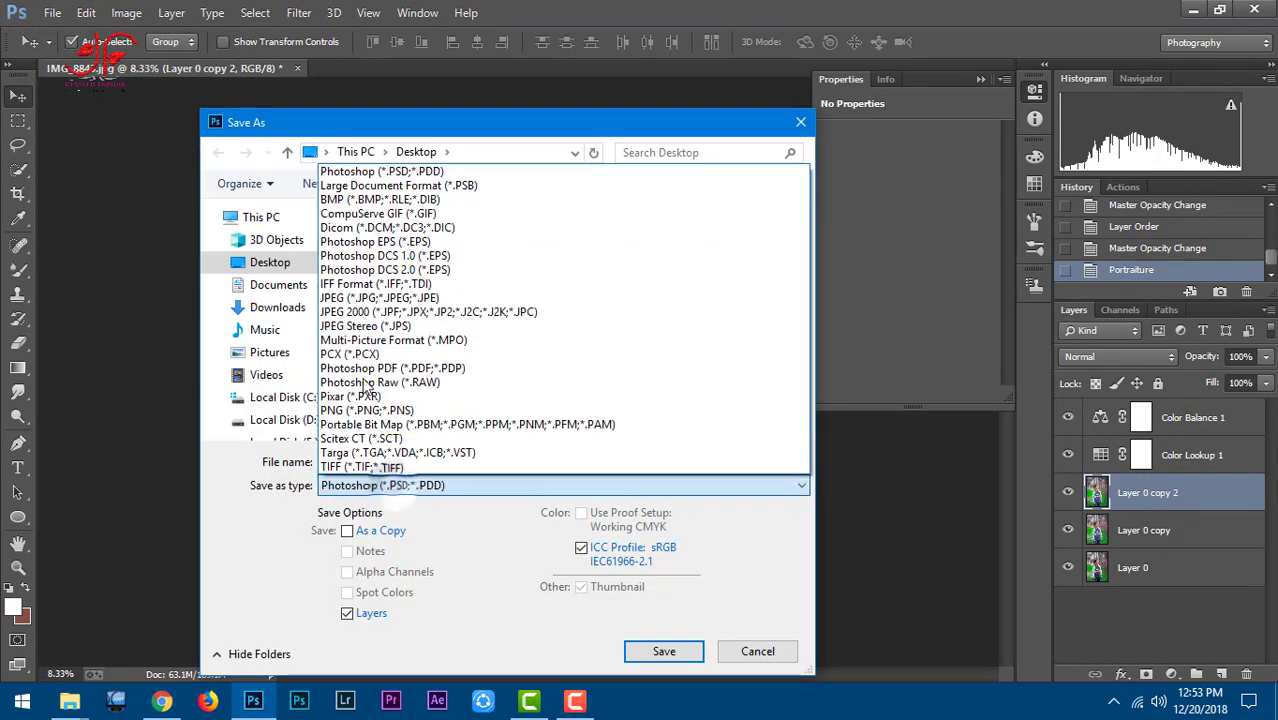
{"action": "left_click", "coordinate": [370, 238]}
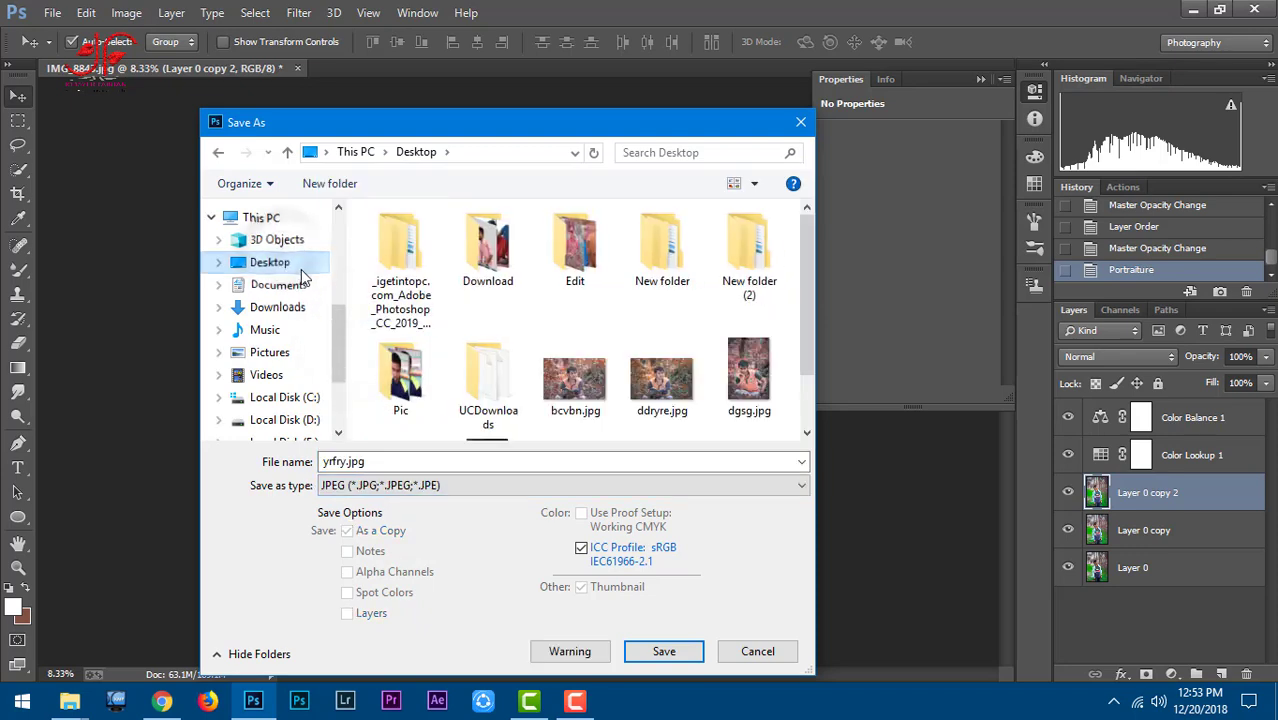
{"action": "left_click", "coordinate": [664, 652]}
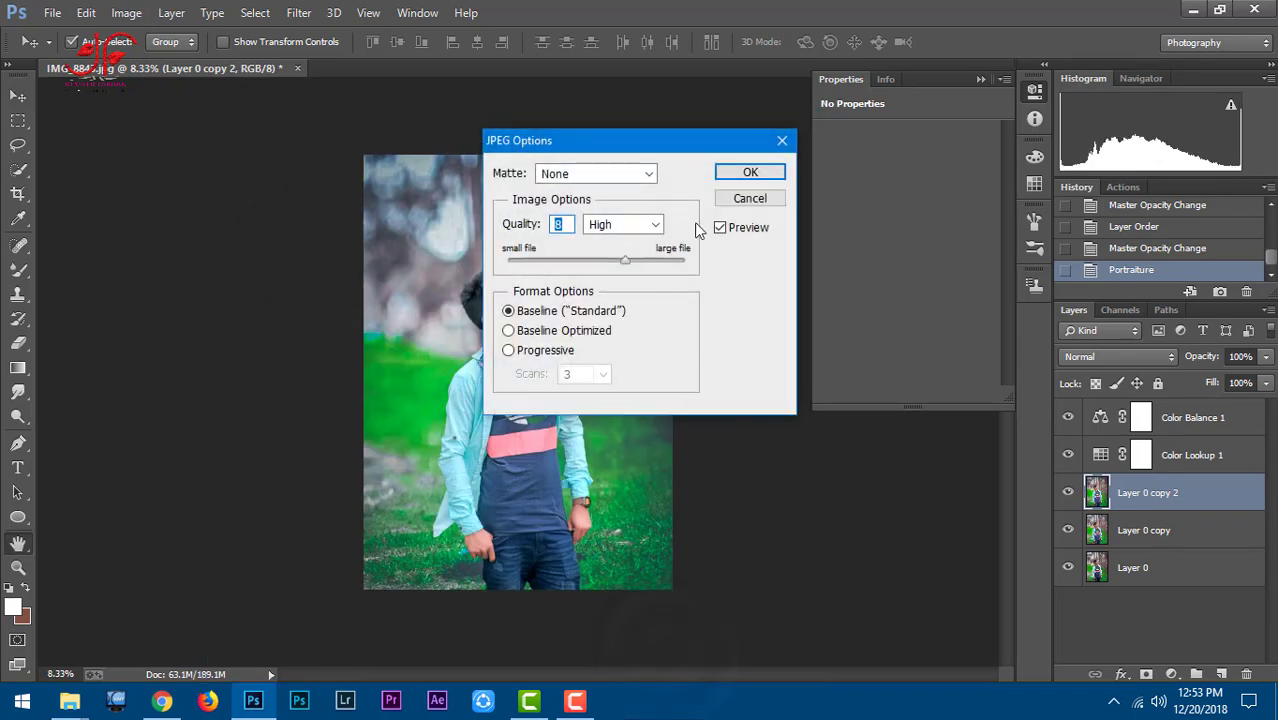
{"action": "left_click_drag", "start_coordinate": [625, 261], "coordinate": [766, 278]}
{"action": "left_click", "coordinate": [748, 172]}
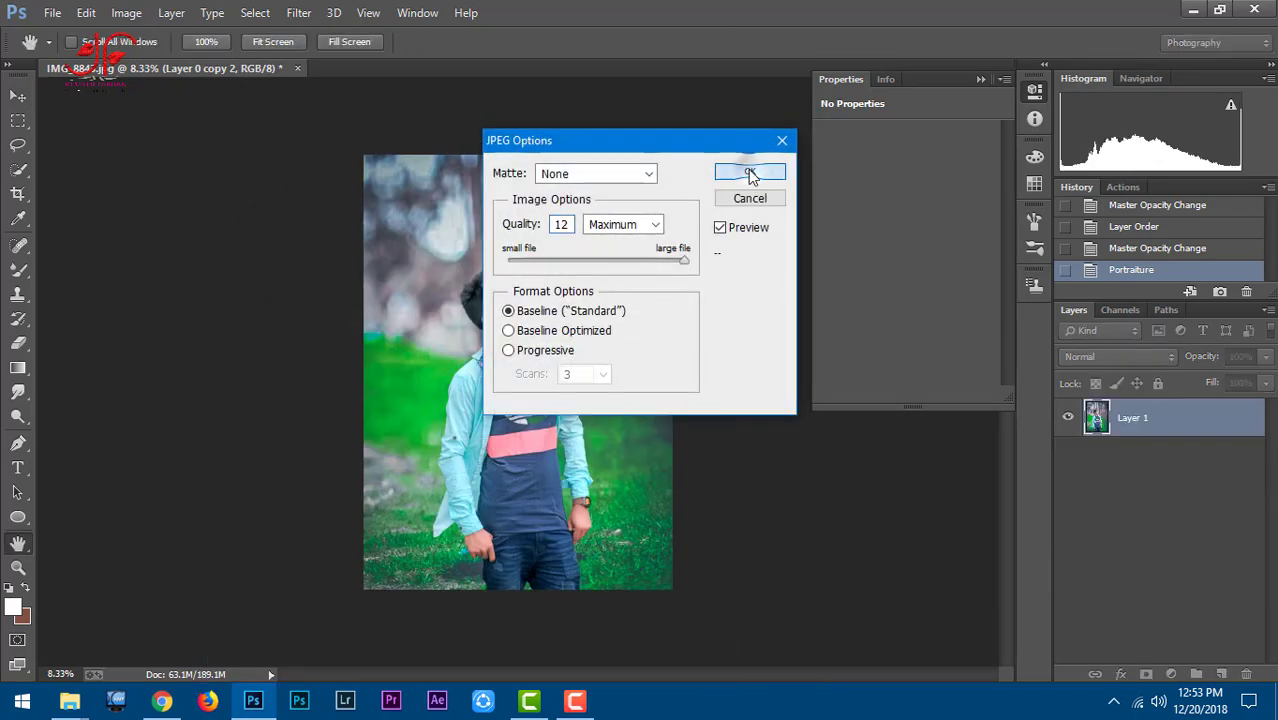
{"action": "left_click", "coordinate": [575, 700]}
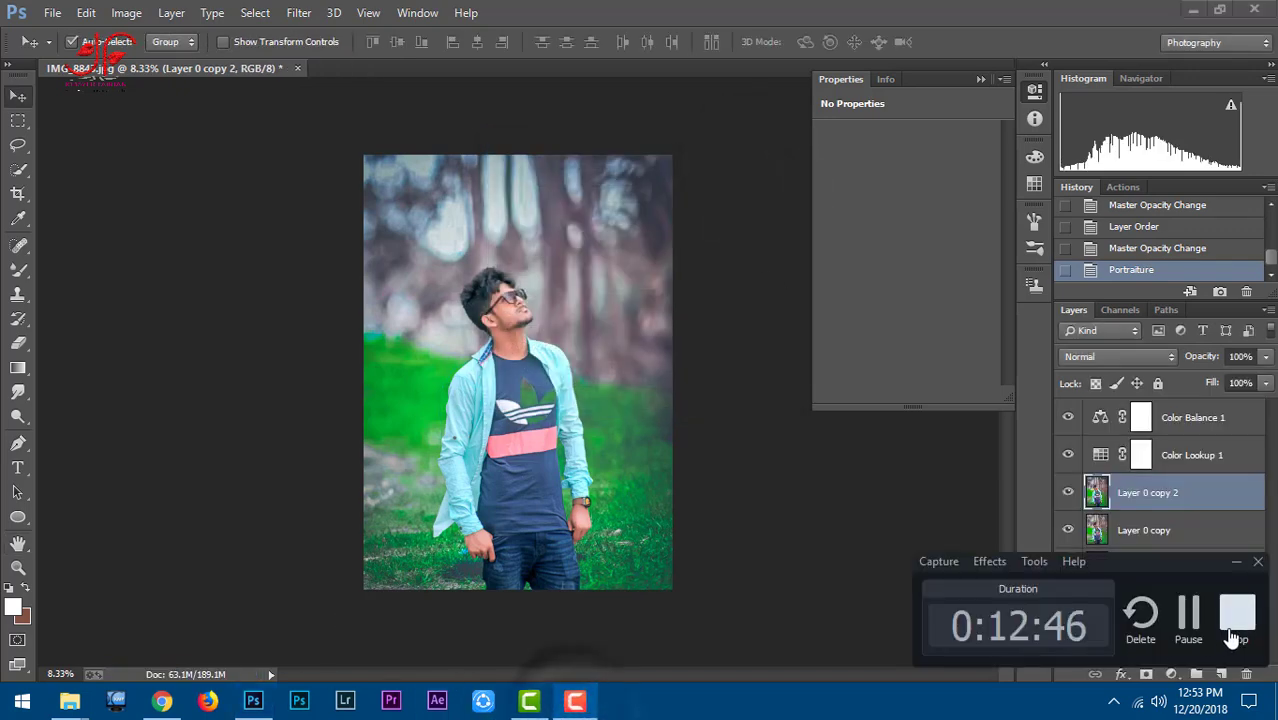
{"action": "left_click", "coordinate": [1235, 625]}
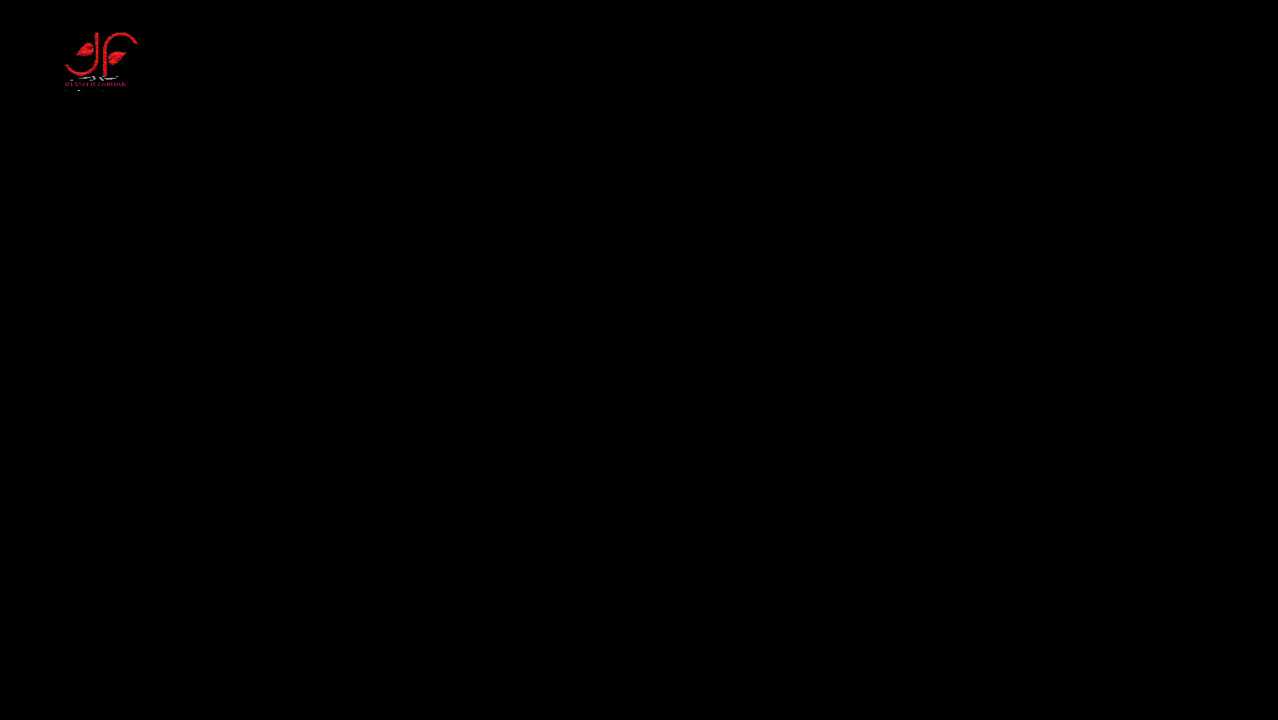